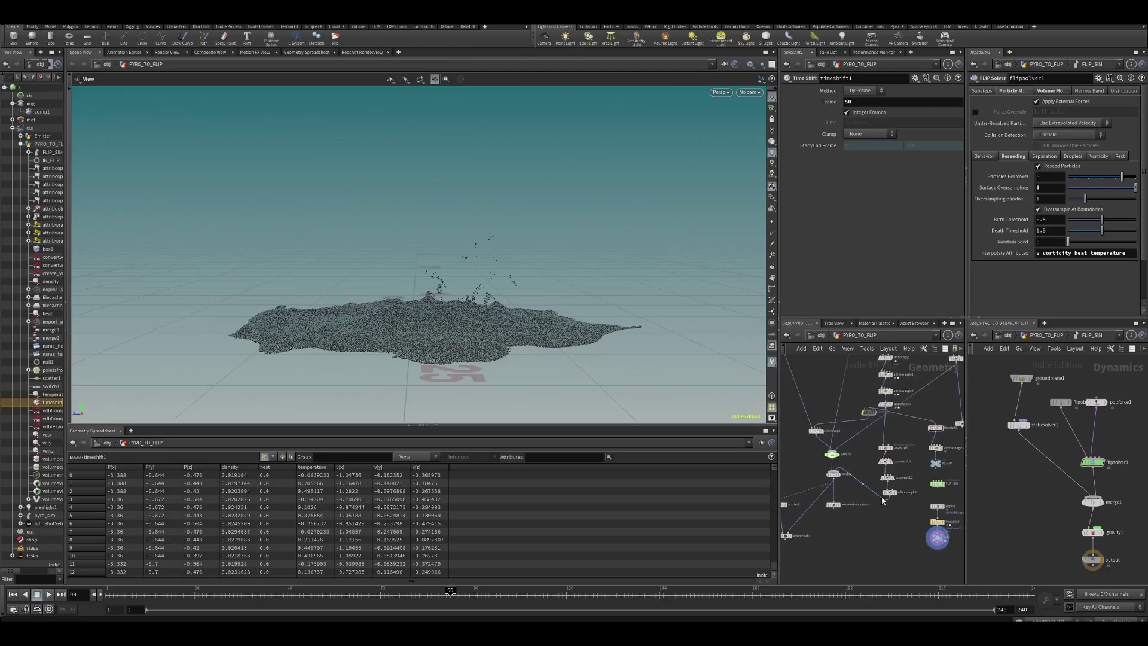
Set scene updates to Manual and widen the network and parameter panes.
scroll(882, 499, up, 3)
middle_drag(854, 419, 866, 482)
scroll(869, 428, down, 2)
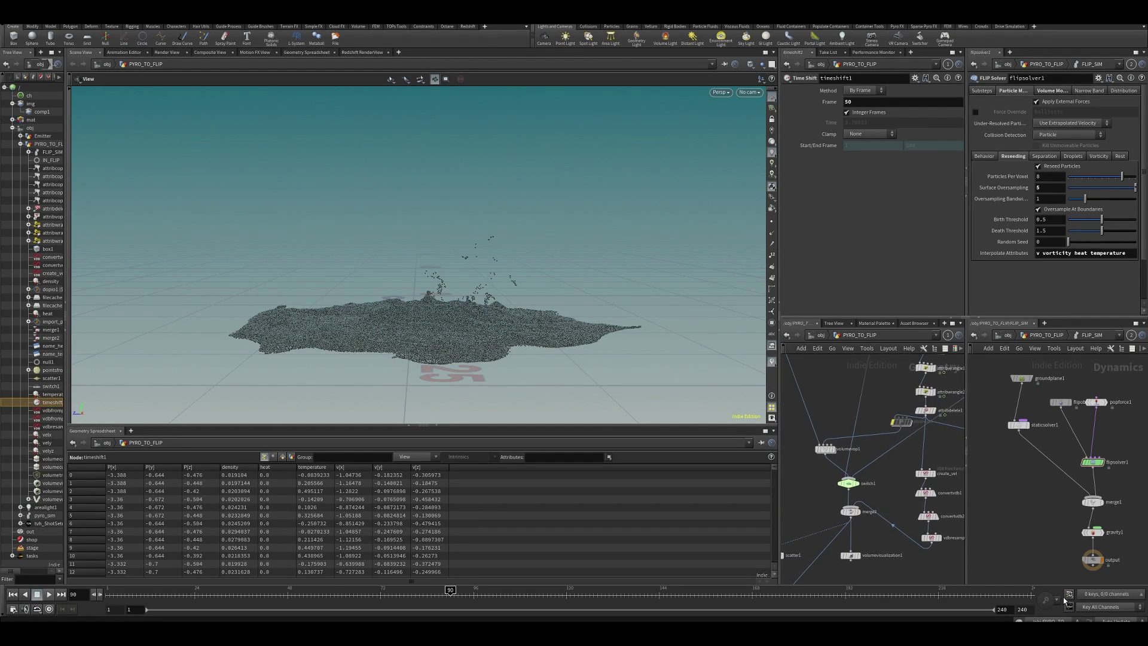
click(1109, 620)
click(1101, 611)
drag(781, 461, 645, 484)
Maximize the network editor and delete the switch1 node.
key(ctrl+b)
scroll(454, 318, up, 5)
middle_drag(453, 317, 417, 389)
middle_drag(432, 444, 422, 561)
middle_drag(607, 315, 557, 243)
middle_drag(525, 500, 535, 374)
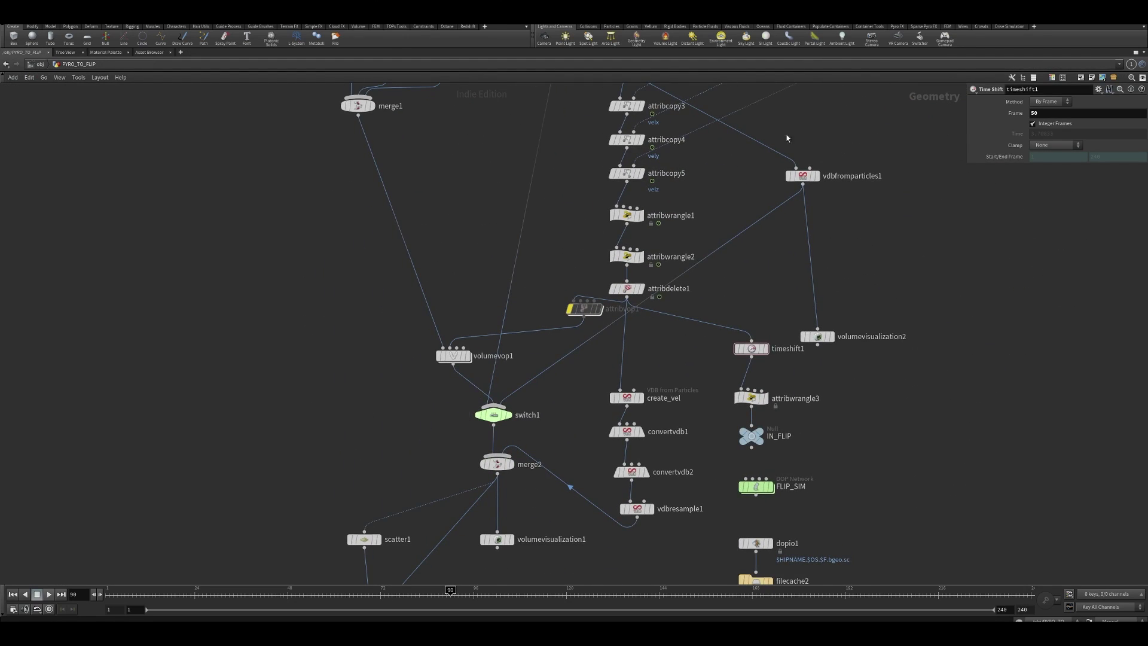
drag(455, 429, 454, 370)
key(Delete)
Rename volumevop1 to Rebuild_volume.
middle_drag(485, 281, 469, 400)
scroll(468, 399, down, 3)
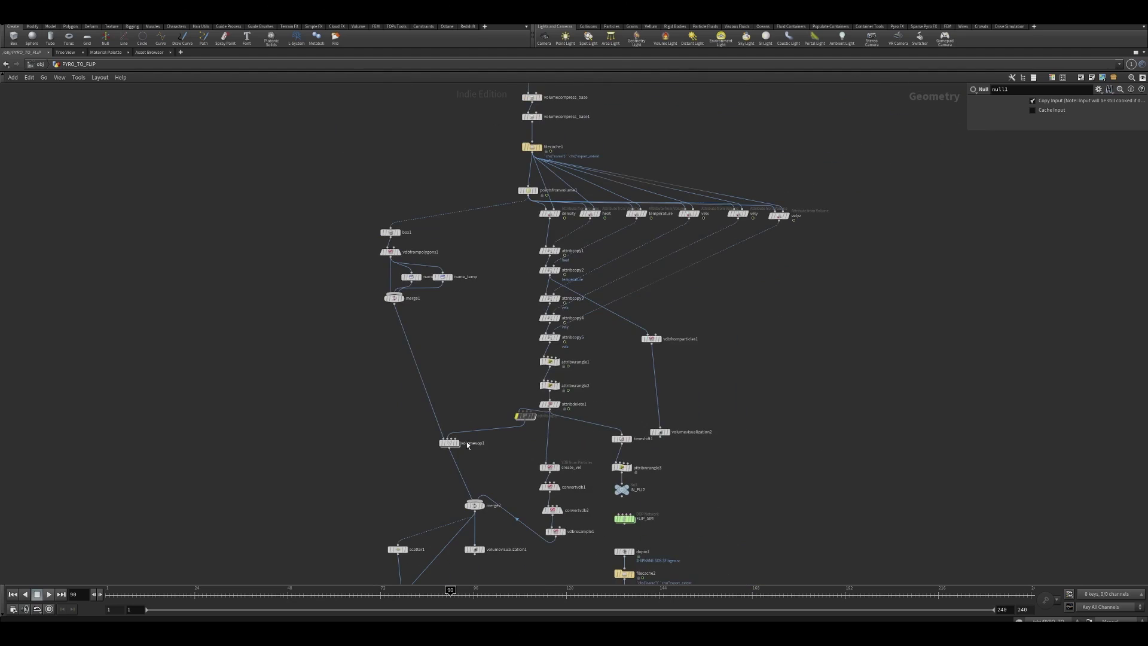
drag(458, 448, 443, 445)
scroll(443, 445, up, 2)
scroll(444, 446, up, 1)
double_click(476, 442)
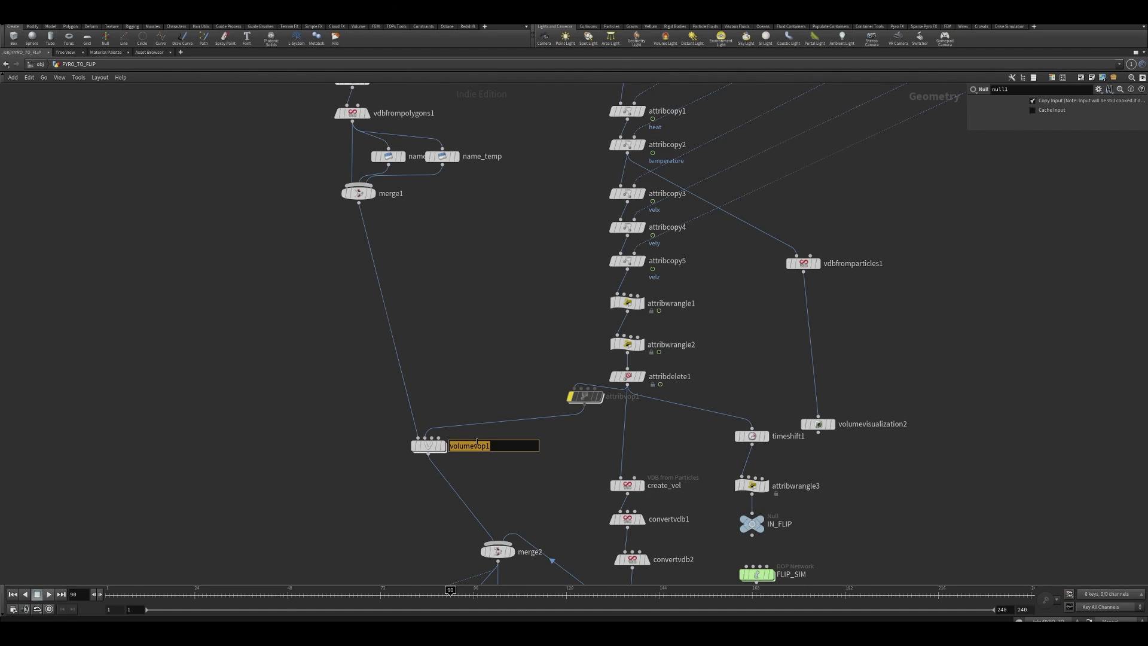
text(Rebuild_)
key(Return)
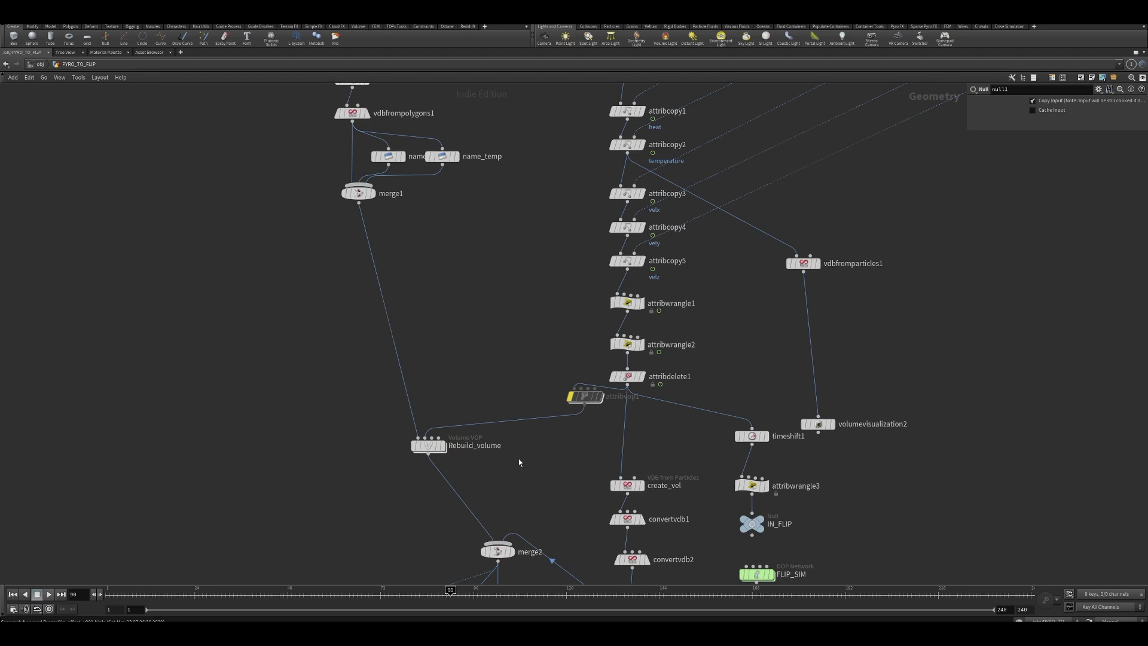
Inspect attribvop1's VEX network, then delete attribvop1.
drag(593, 396, 575, 426)
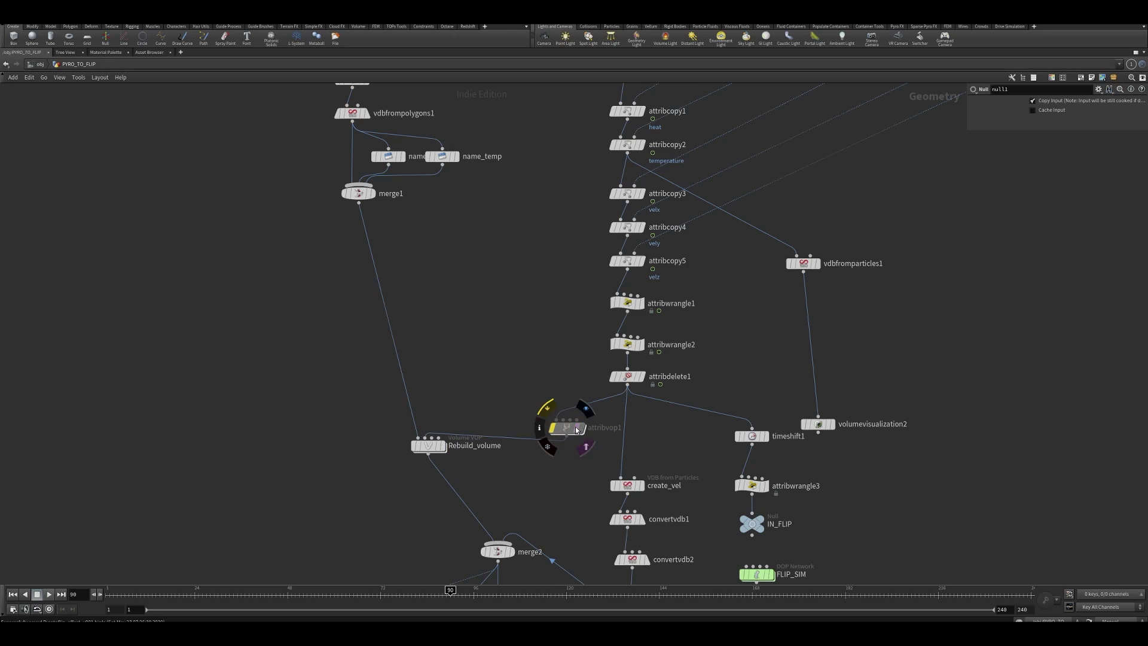
double_click(572, 427)
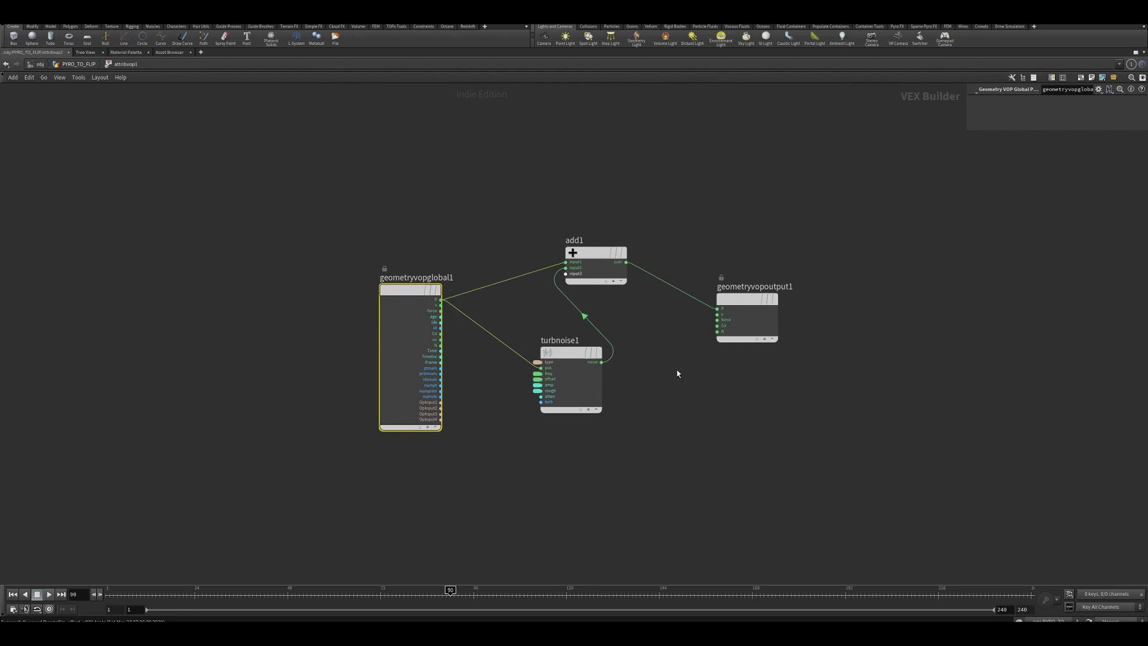
key(u)
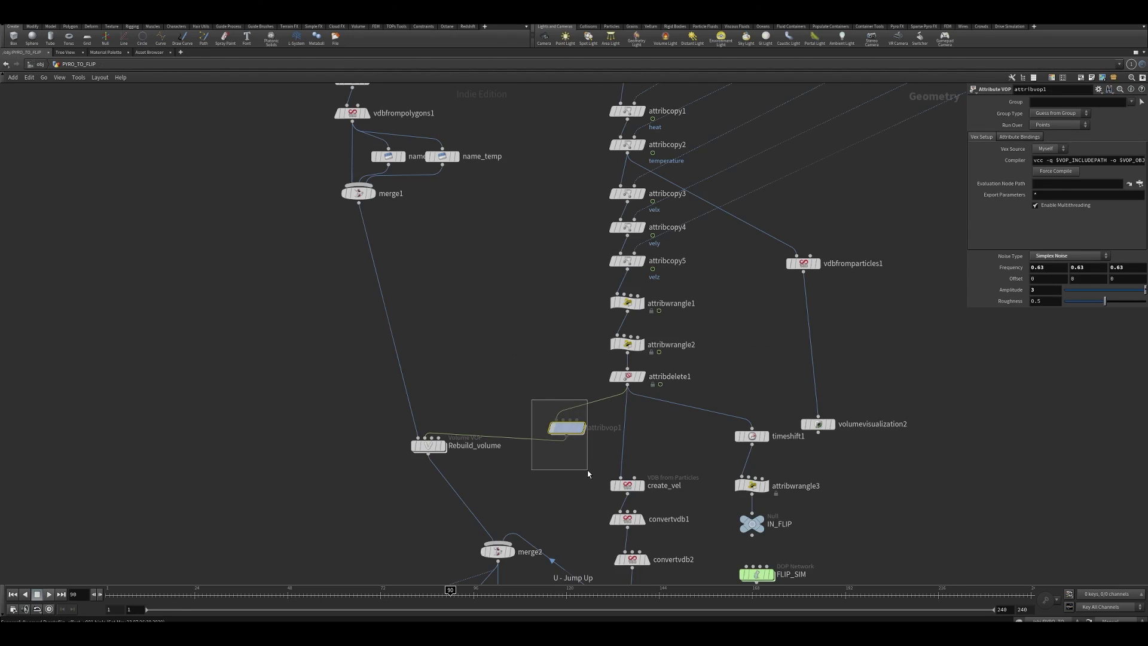
mouse_move(565, 424)
key(Delete)
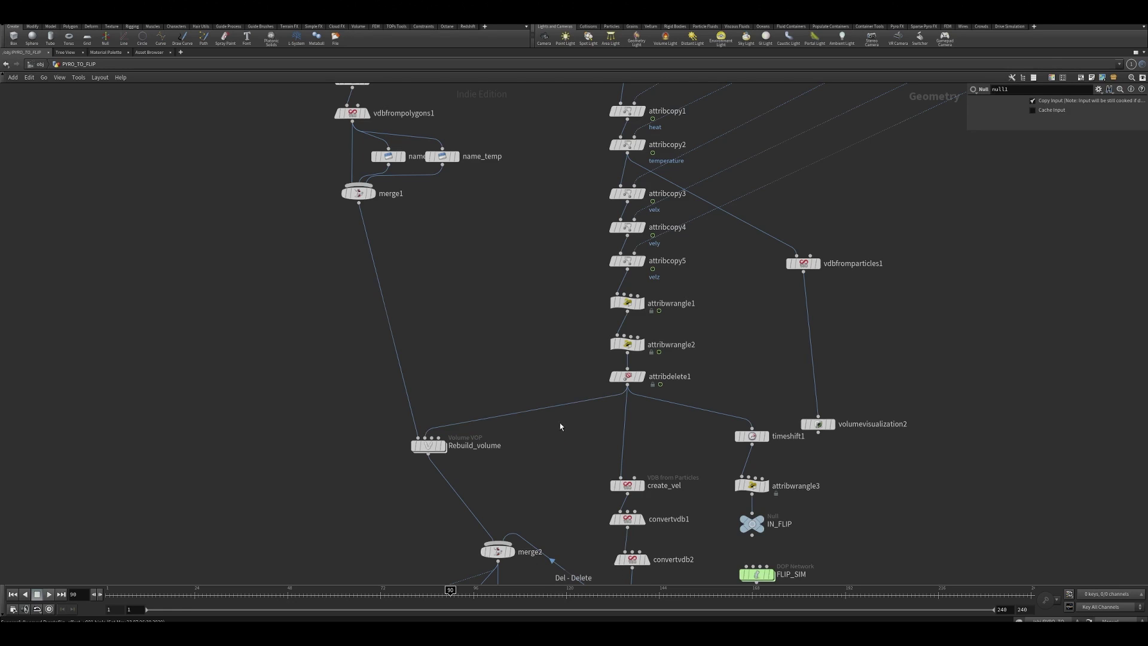
scroll(419, 442, down, 3)
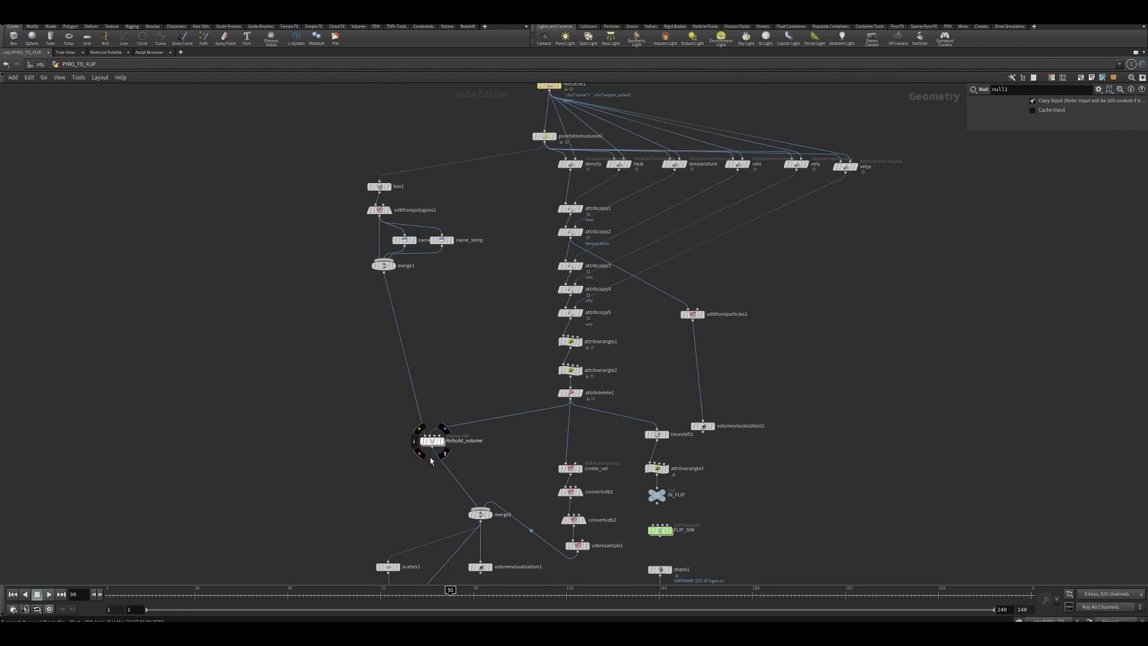
Move merge2 and its outputs below Rebuild_volume.
middle_drag(514, 522, 542, 382)
drag(542, 381, 492, 503)
middle_drag(529, 447, 502, 451)
Wrap create_vel, convertvdb1, convertvdb2 and vdbresample1 in a network box titled create_VEL.
drag(562, 327, 646, 468)
click(552, 305)
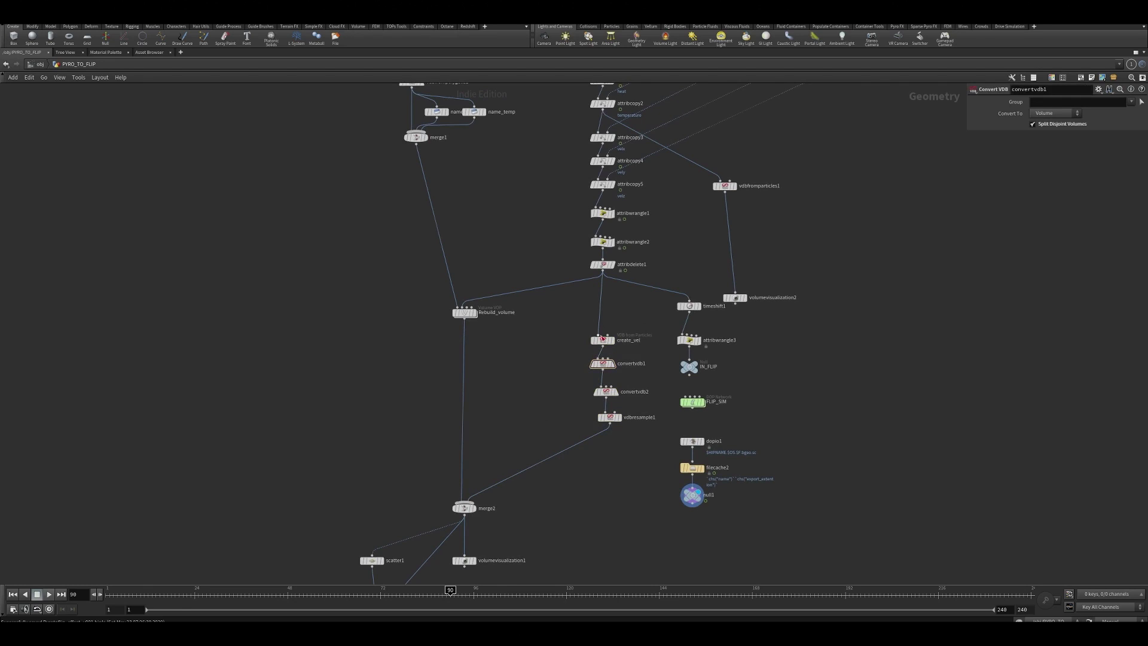
drag(566, 329, 640, 448)
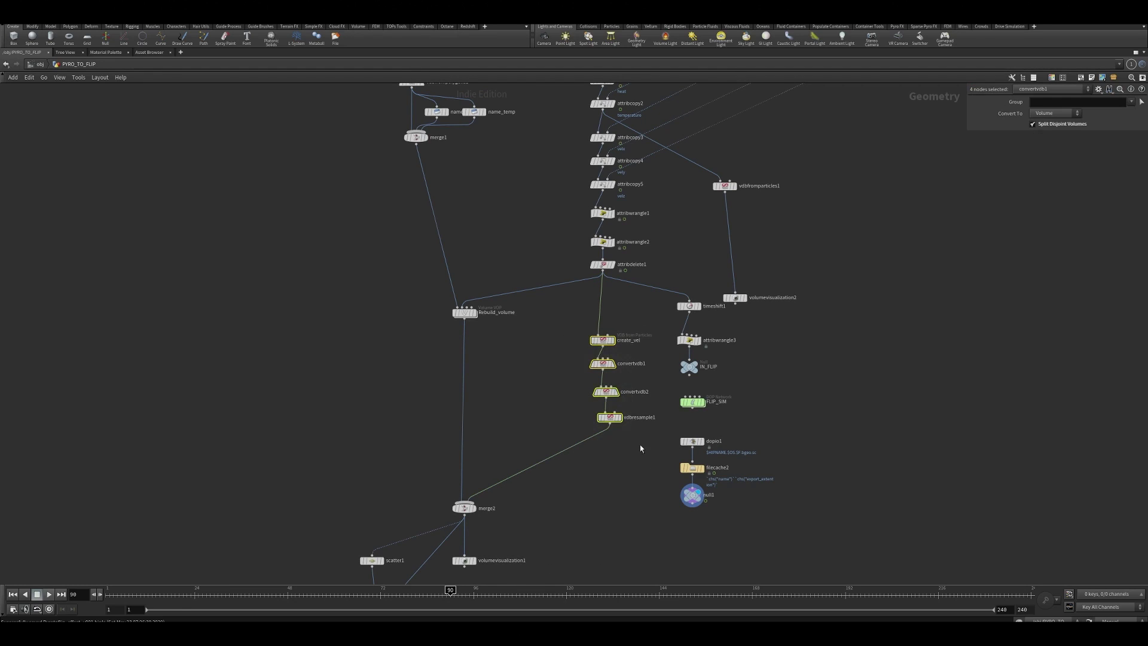
click(1080, 78)
scroll(621, 302, up, 3)
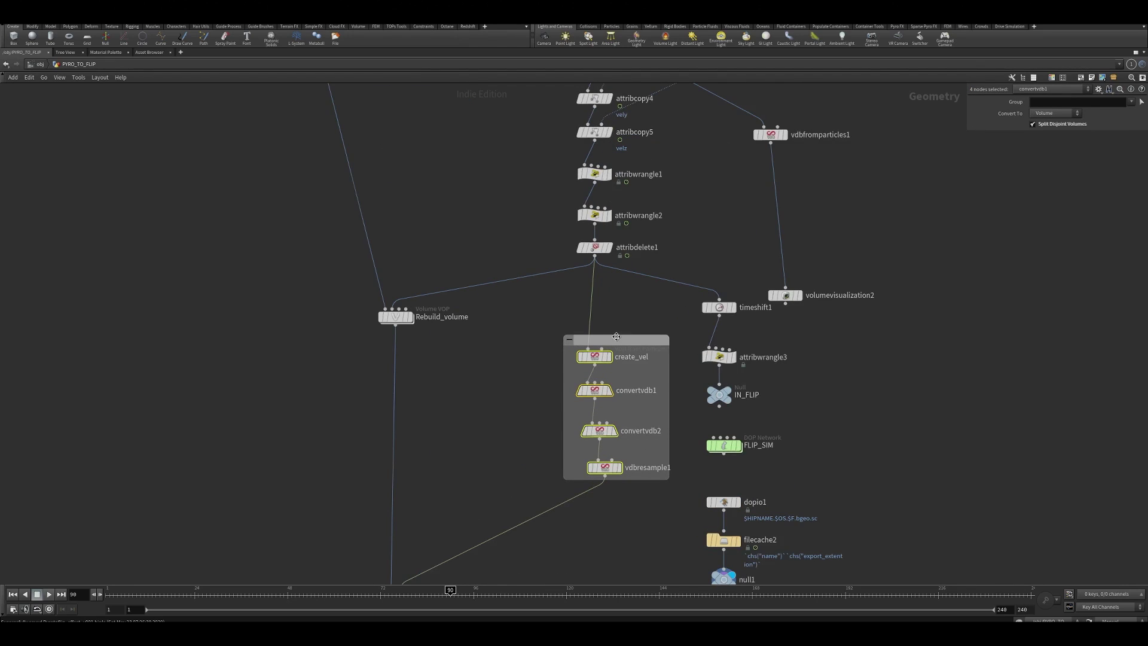
double_click(617, 338)
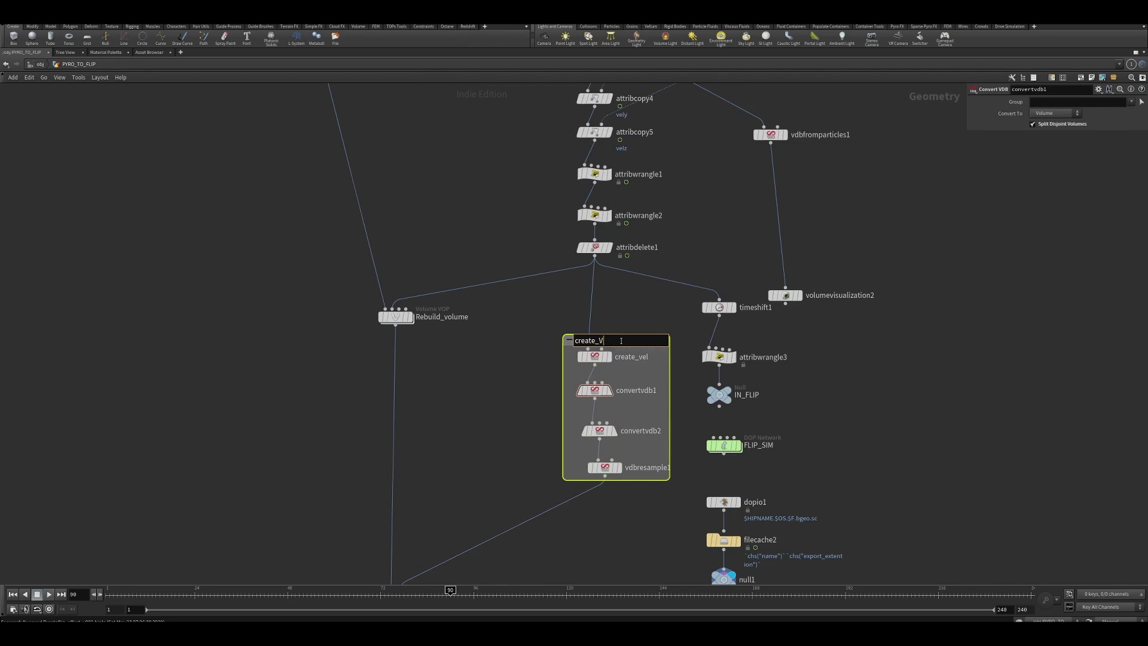
key(Return)
Delete the vdbfromparticles1 and volumevisualization2 nodes.
scroll(526, 266, down, 5)
drag(677, 342, 891, 407)
click(782, 357)
middle_drag(794, 329, 778, 341)
drag(812, 294, 969, 507)
key(Delete)
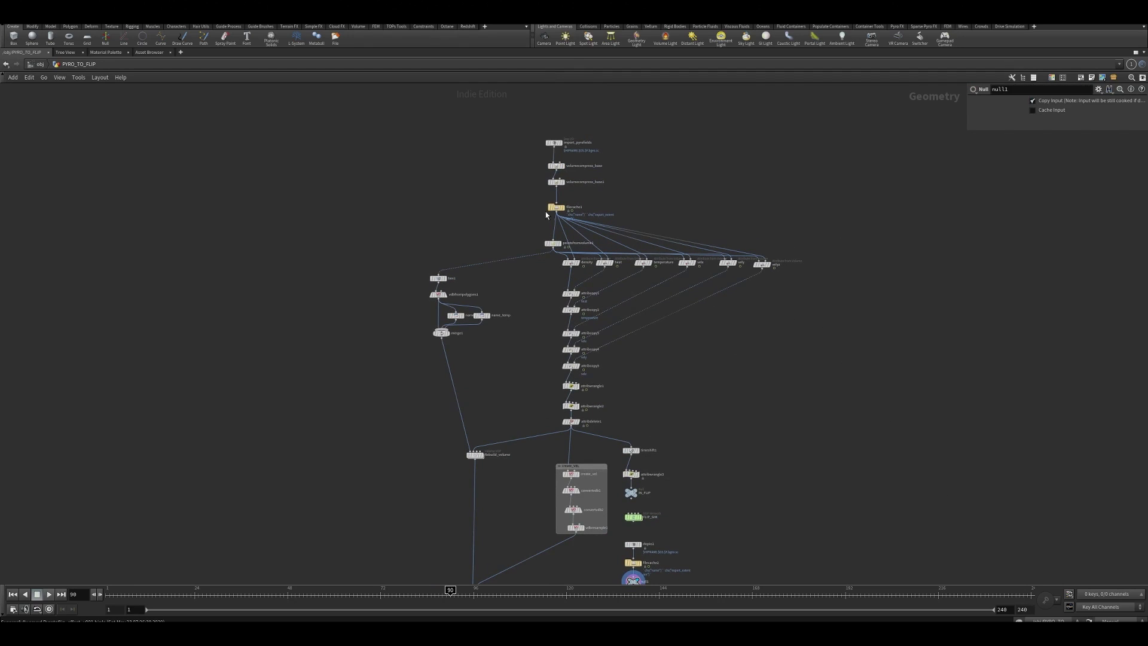
mouse_move(526, 230)
mouse_down()
mouse_move(823, 357)
mouse_move(512, 231)
mouse_up()
Box the 15 points-from-volume attribute nodes under the title 'Attributes from volume'.
drag(816, 246, 542, 432)
click(1083, 78)
scroll(641, 193, up, 5)
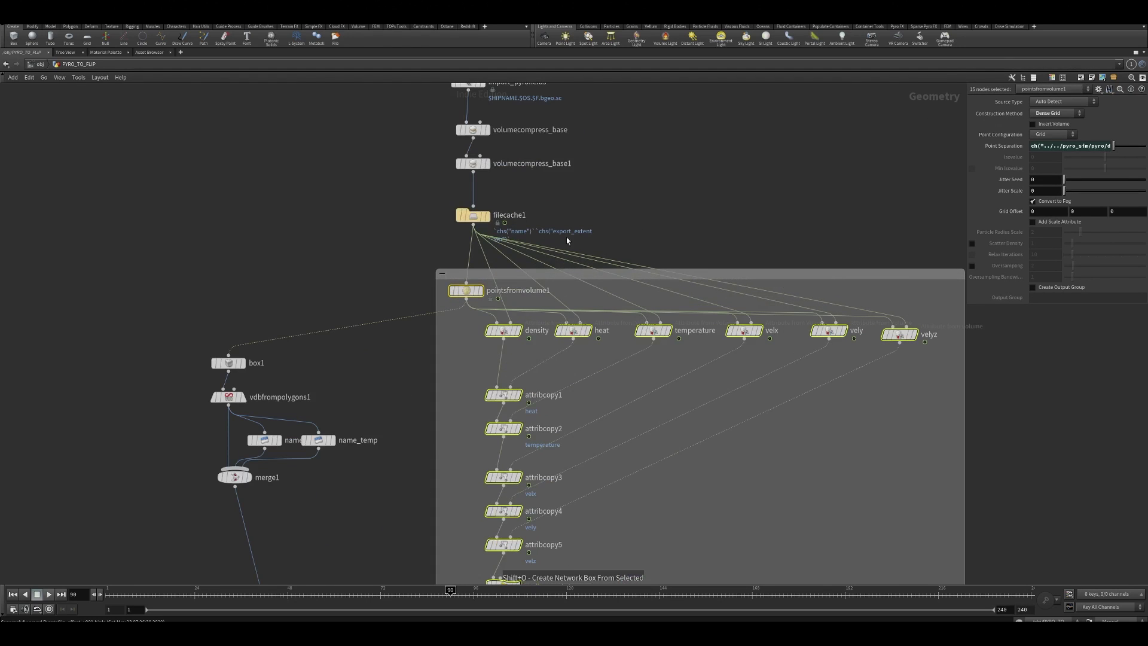
double_click(508, 274)
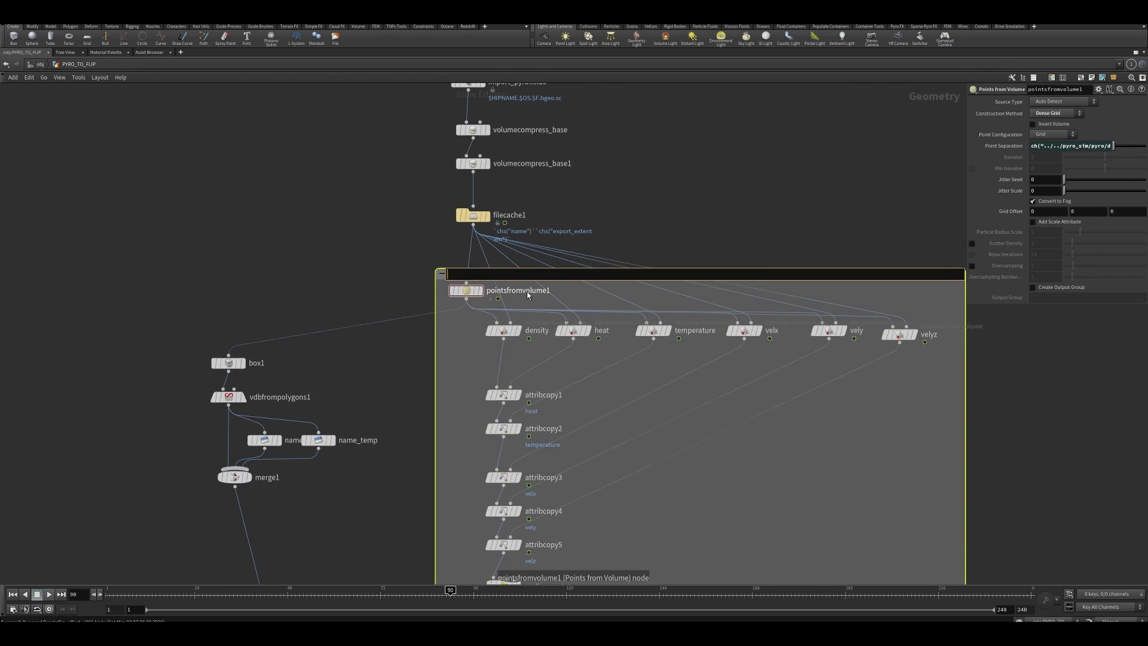
text(Attributes from volume)
key(Return)
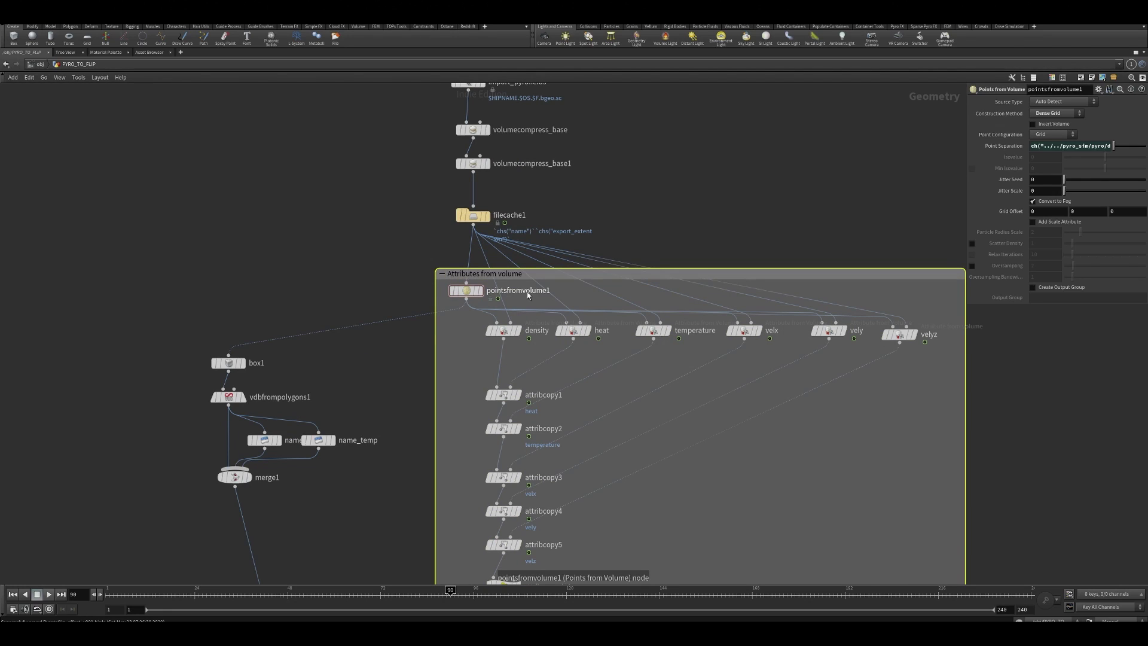
scroll(333, 256, down, 5)
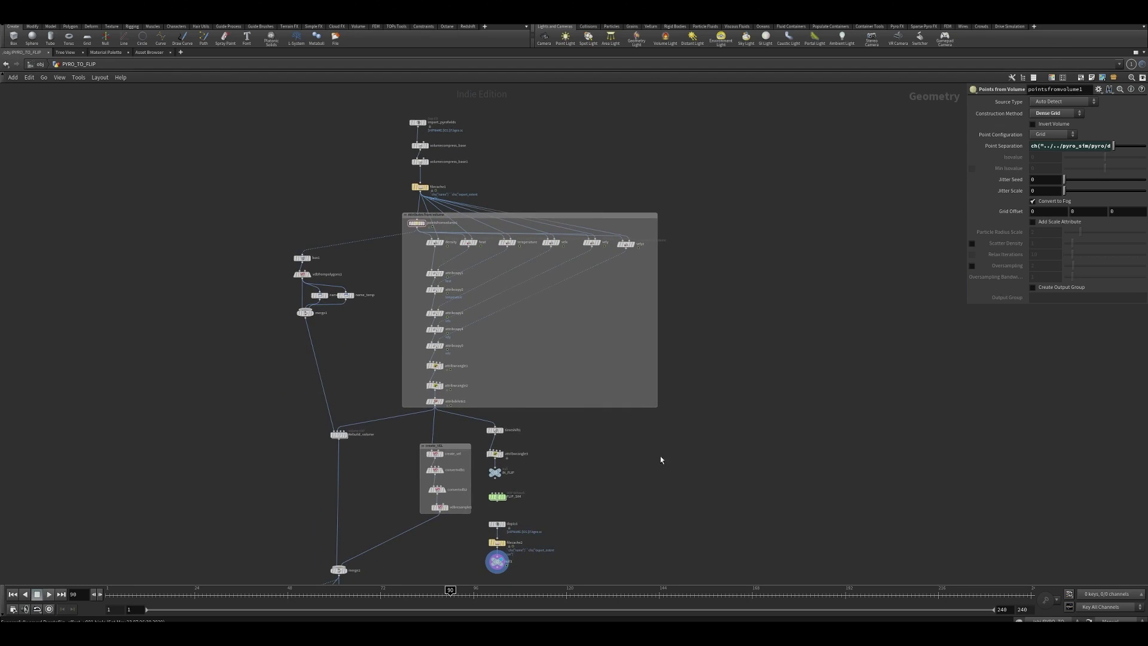
Shift timeshift1, attribwrangle3, IN_FLIP and FLIP_SIM to the right.
scroll(529, 428, up, 4)
middle_drag(543, 356, 497, 472)
middle_drag(513, 402, 535, 348)
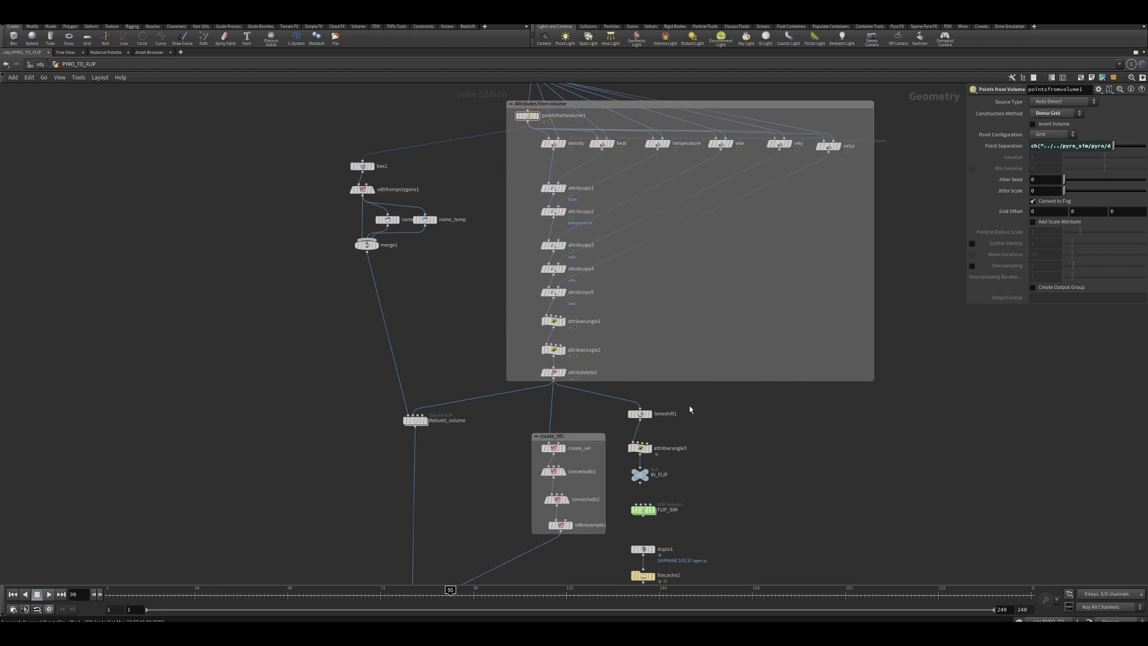
drag(687, 405, 667, 510)
click(745, 431)
middle_drag(744, 435, 812, 399)
mouse_move(586, 437)
middle_down()
mouse_move(609, 374)
mouse_move(591, 397)
mouse_move(592, 431)
middle_up()
middle_drag(598, 192, 576, 312)
scroll(576, 310, down, 2)
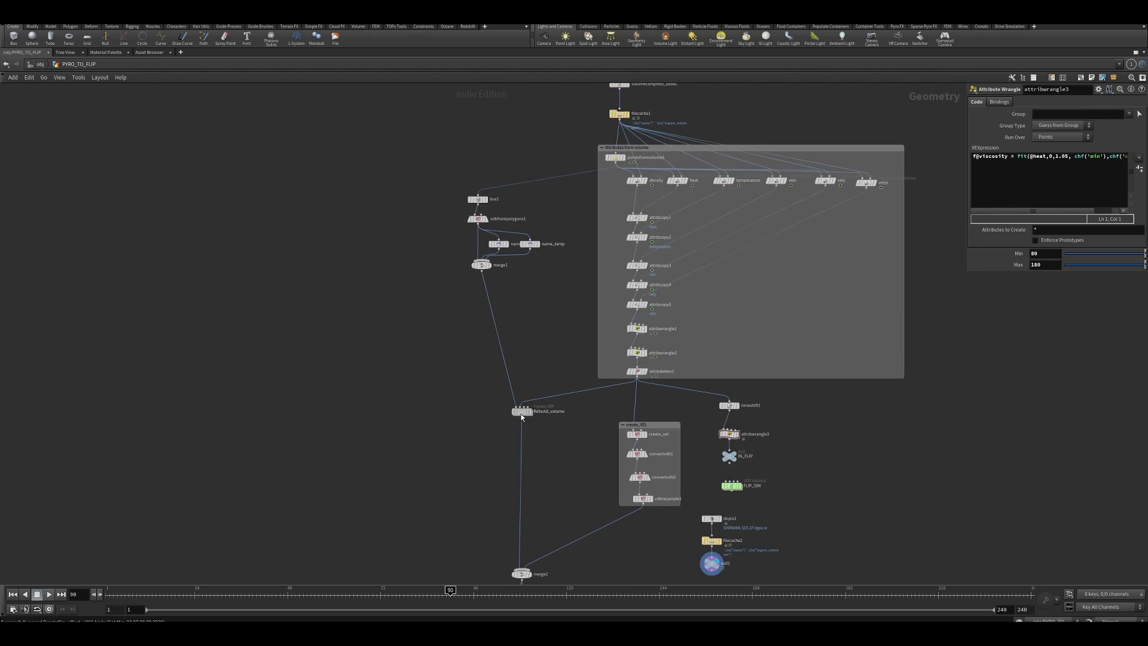
Wrap the six rebuild nodes in a network box titled Rebuild_volume.
drag(520, 414, 487, 413)
drag(403, 191, 556, 458)
click(1065, 78)
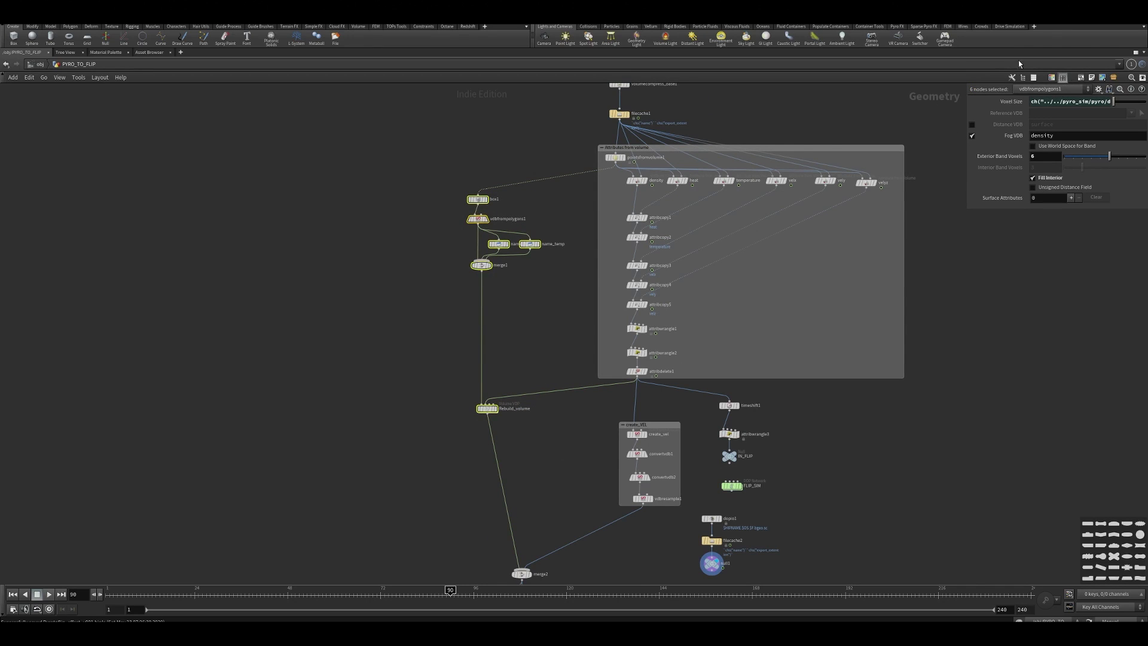
click(1062, 79)
key(shift+o)
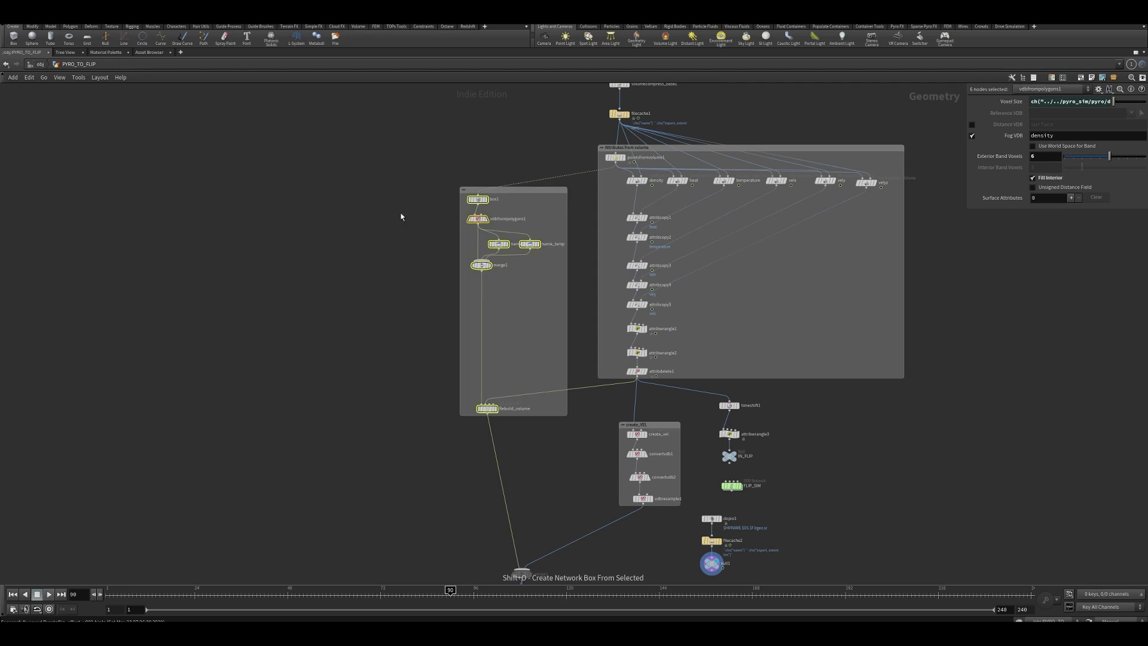
scroll(356, 215, up, 3)
double_click(609, 175)
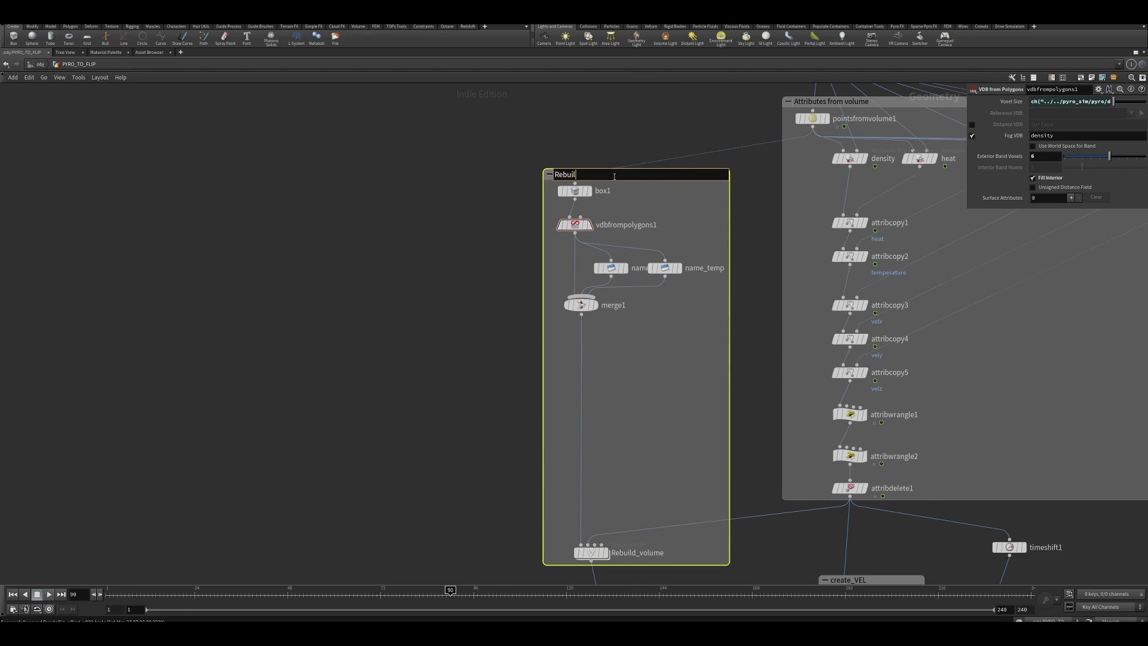
text(Rebuild_volume)
key(Return)
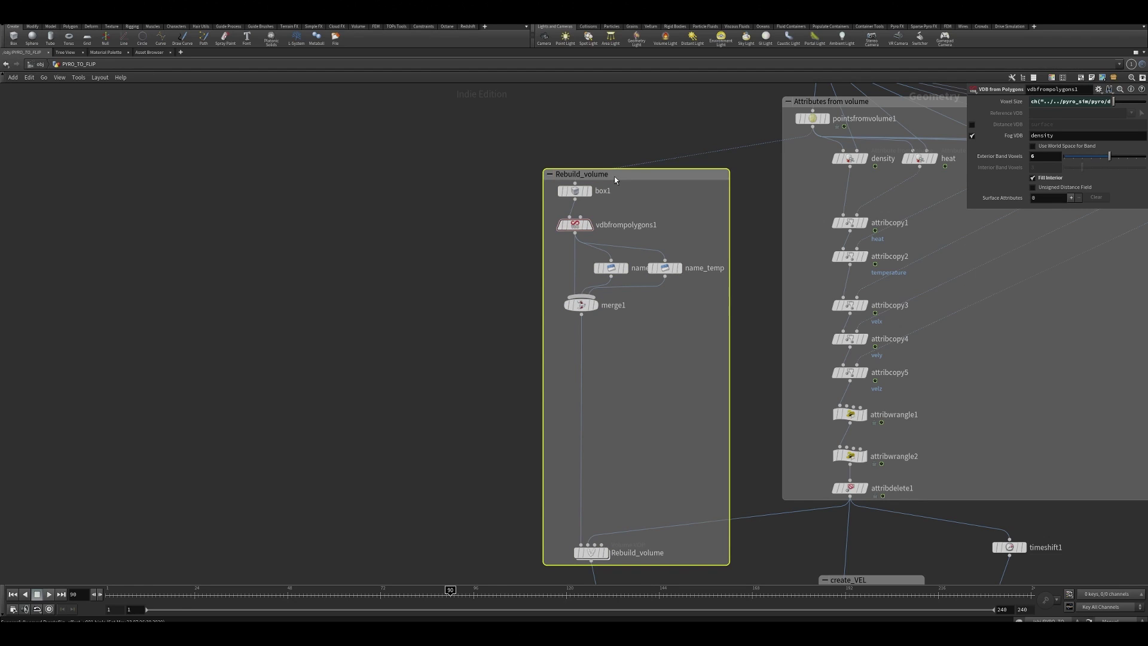
scroll(440, 454, down, 3)
Move dopio1, filecache2 and null1 higher, then restore the multi-pane layout.
middle_drag(440, 453, 473, 218)
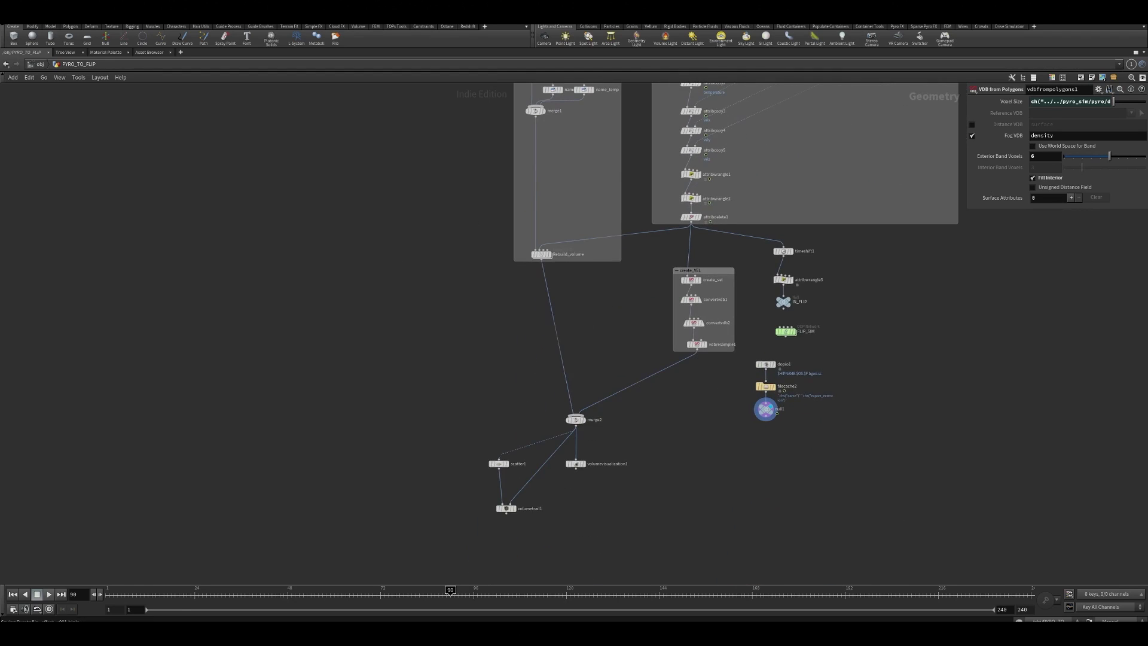
middle_drag(579, 292, 657, 332)
scroll(608, 345, up, 2)
middle_drag(865, 386, 839, 411)
drag(793, 434, 812, 571)
middle_drag(676, 288, 669, 306)
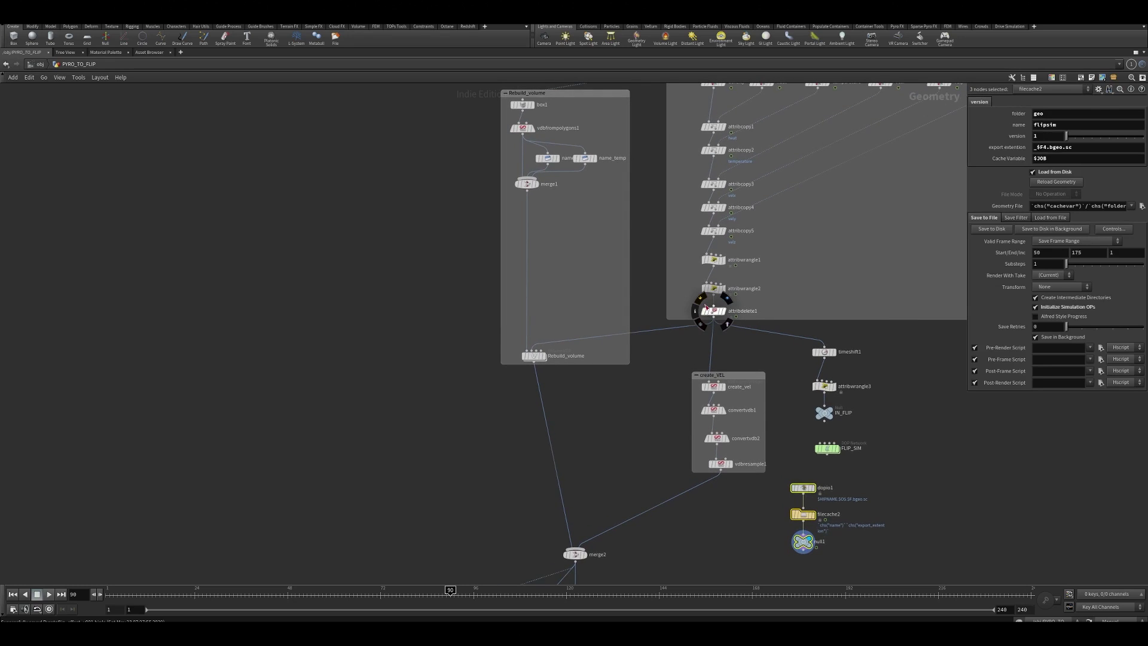
drag(806, 488, 826, 223)
click(889, 353)
middle_drag(890, 353, 884, 378)
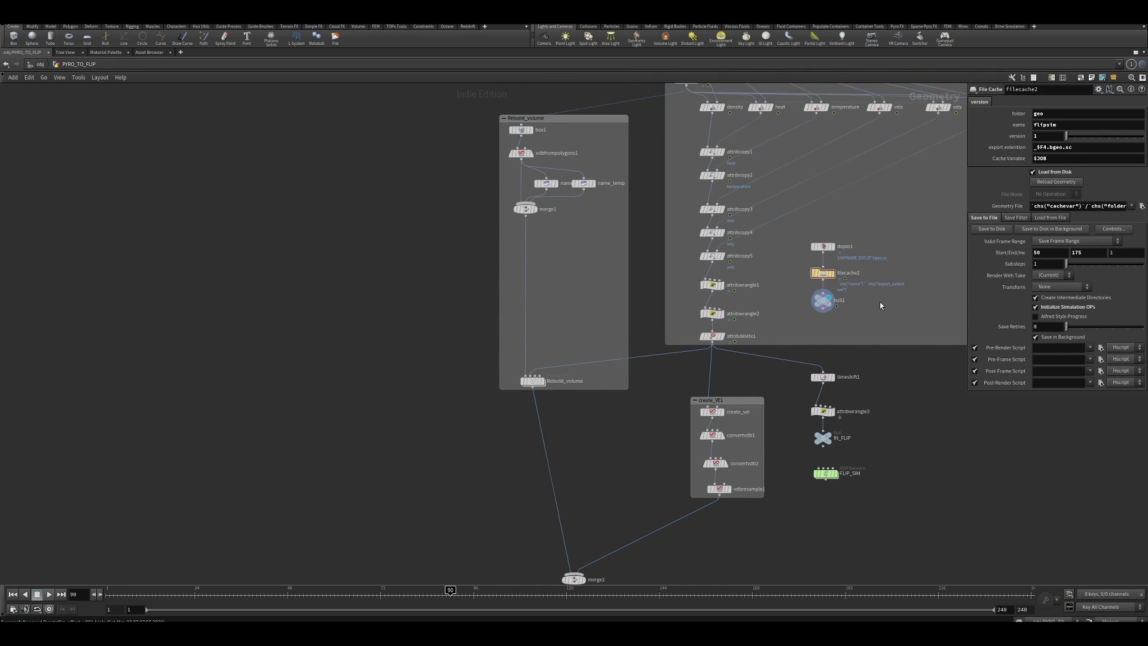
middle_drag(679, 381, 668, 400)
key(ctrl+b)
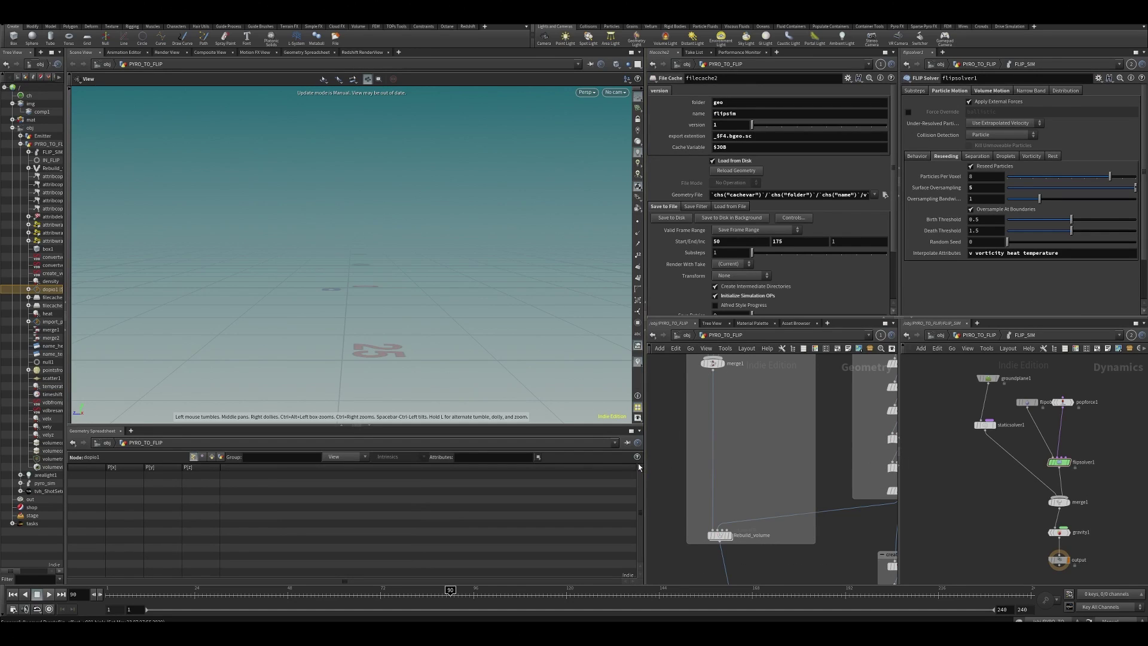
Close the dynamics network and FLIP solver panes and enlarge the network area.
drag(646, 467, 503, 459)
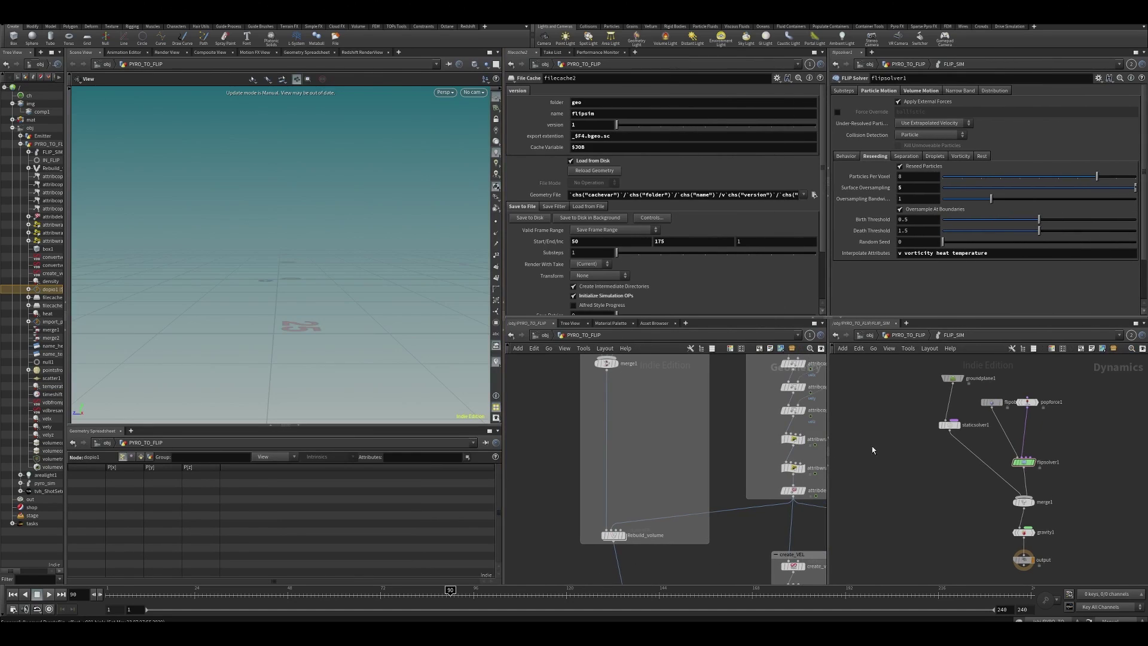
click(830, 465)
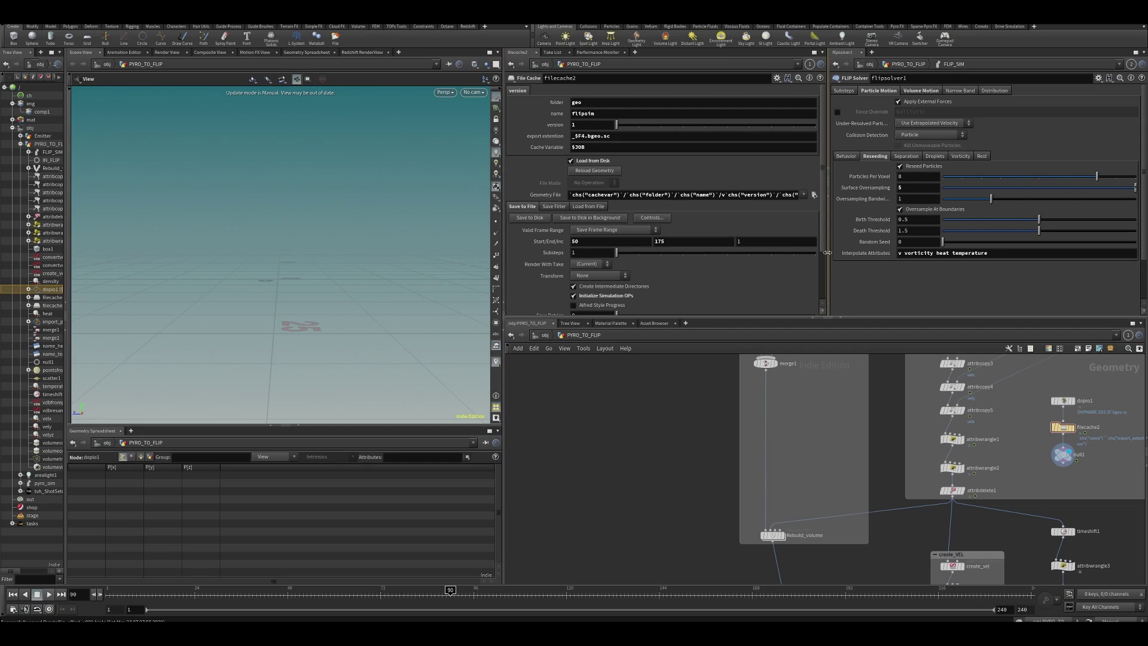
click(830, 194)
drag(801, 316, 801, 136)
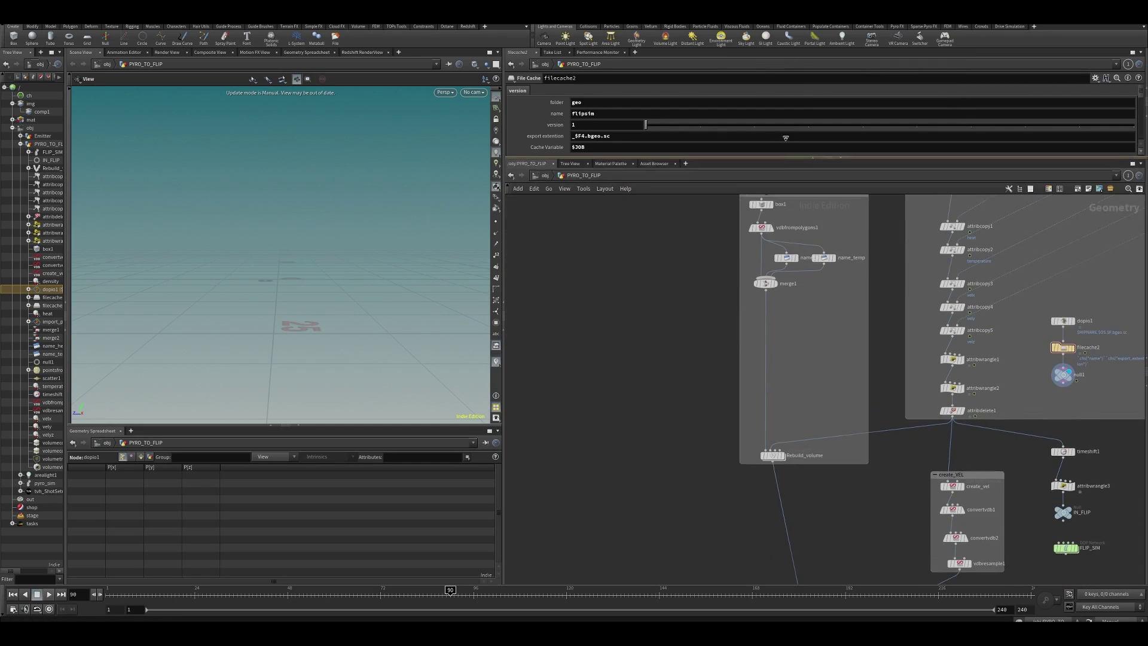
middle_drag(830, 300, 723, 300)
scroll(758, 376, up, 3)
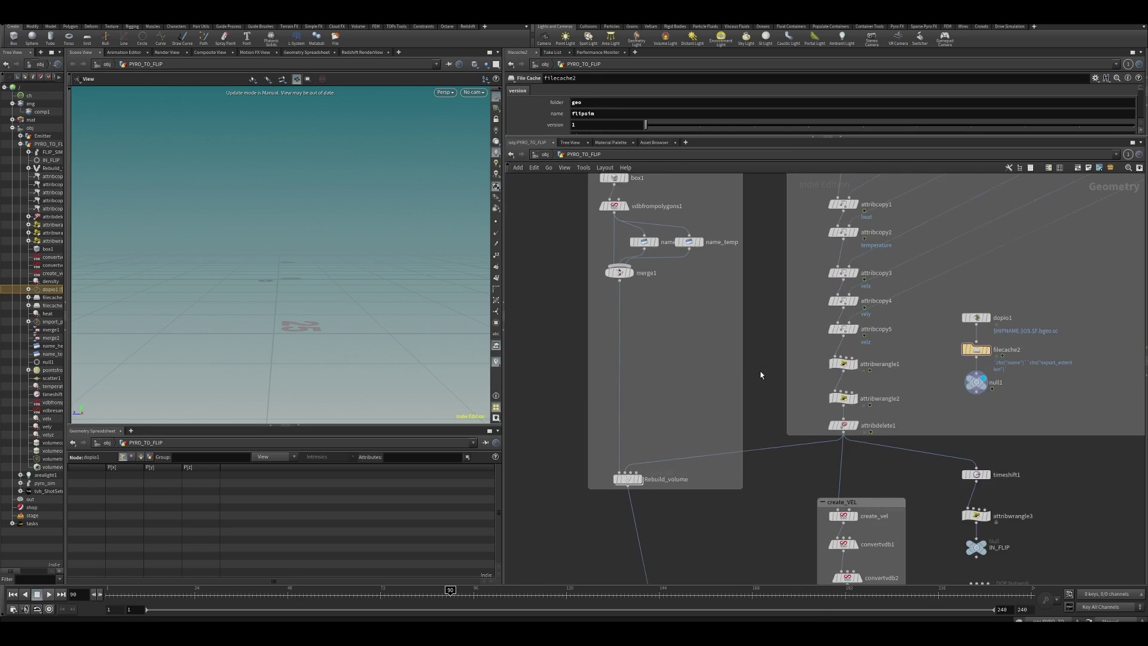
Add a Switch node, switch1, beside Rebuild_volume.
key(Tab)
text(sw)
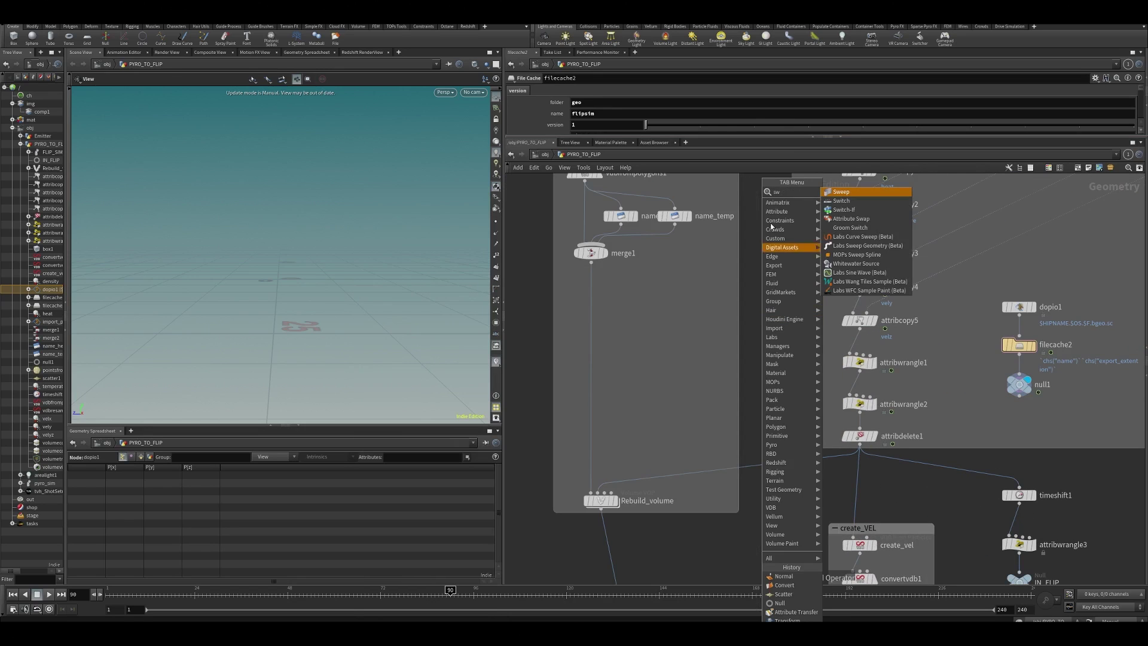
click(846, 201)
middle_drag(788, 394, 748, 387)
scroll(749, 387, down, 3)
click(738, 457)
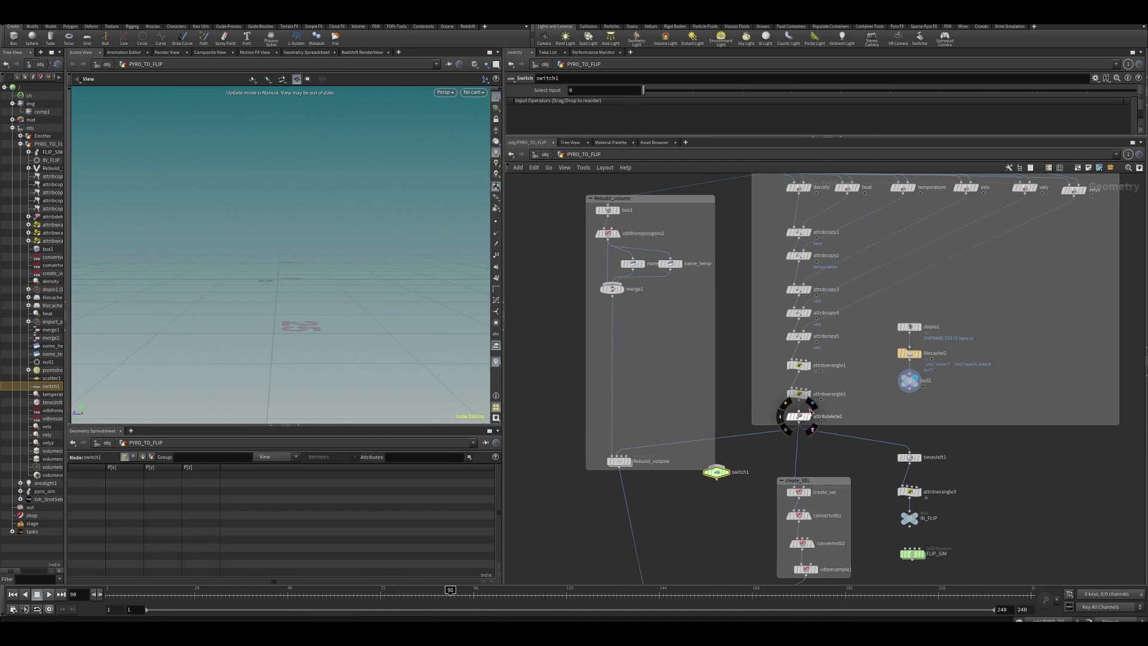
Turn on Auto Update and display null1's output, scrubbing to frame 48.
drag(278, 593, 299, 598)
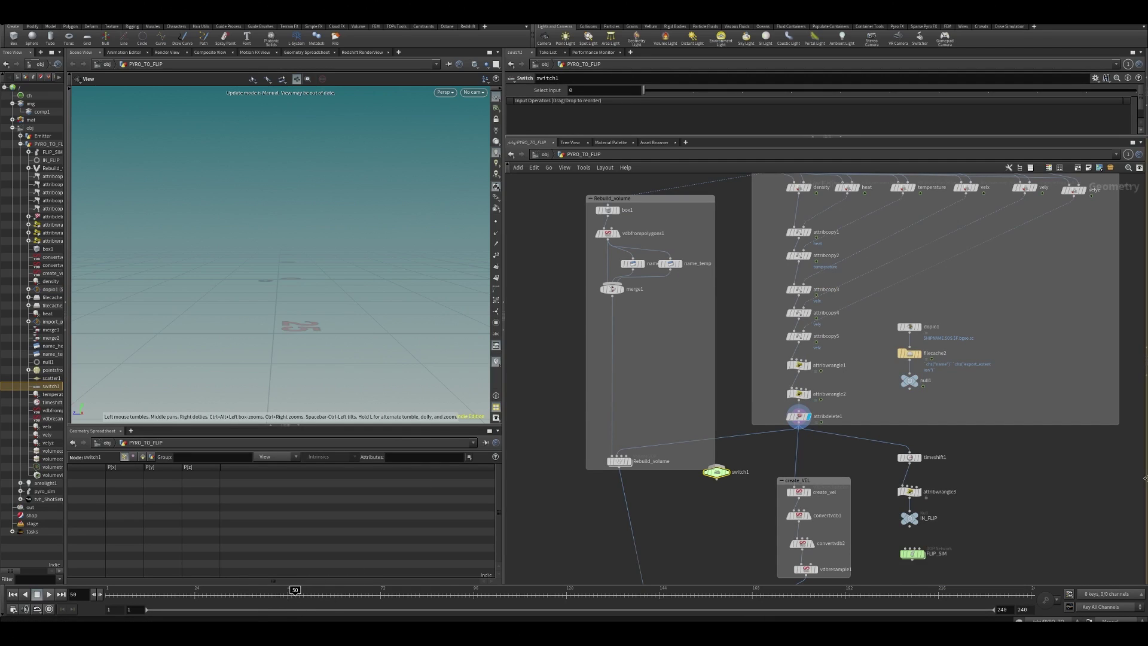
click(1111, 619)
click(1112, 595)
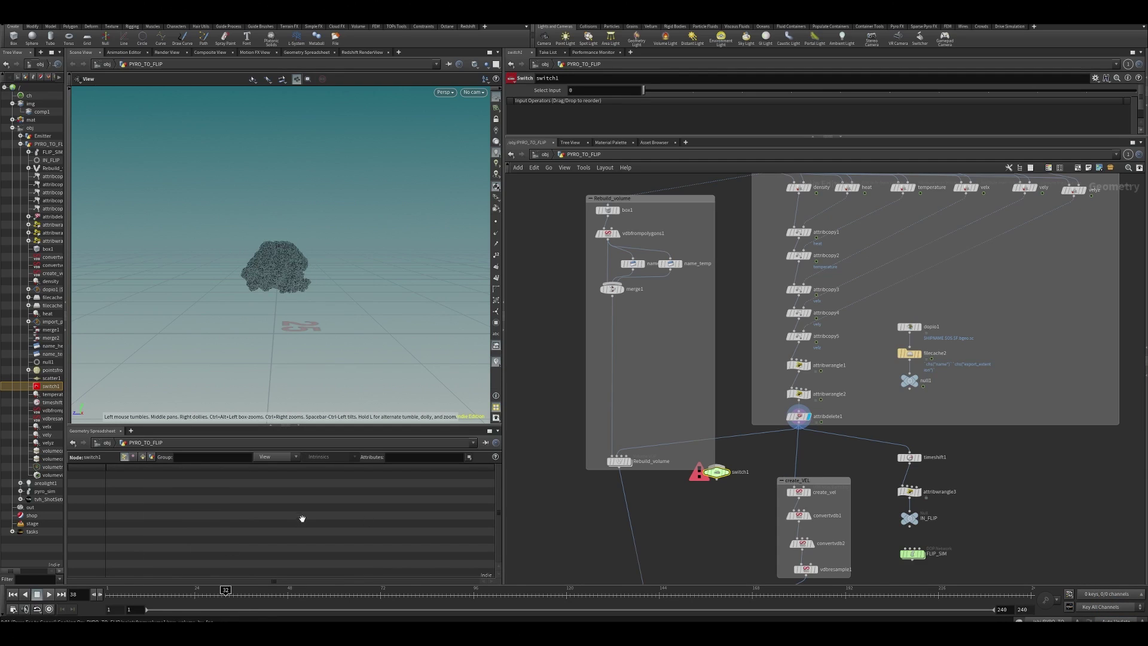
middle_drag(905, 435, 893, 379)
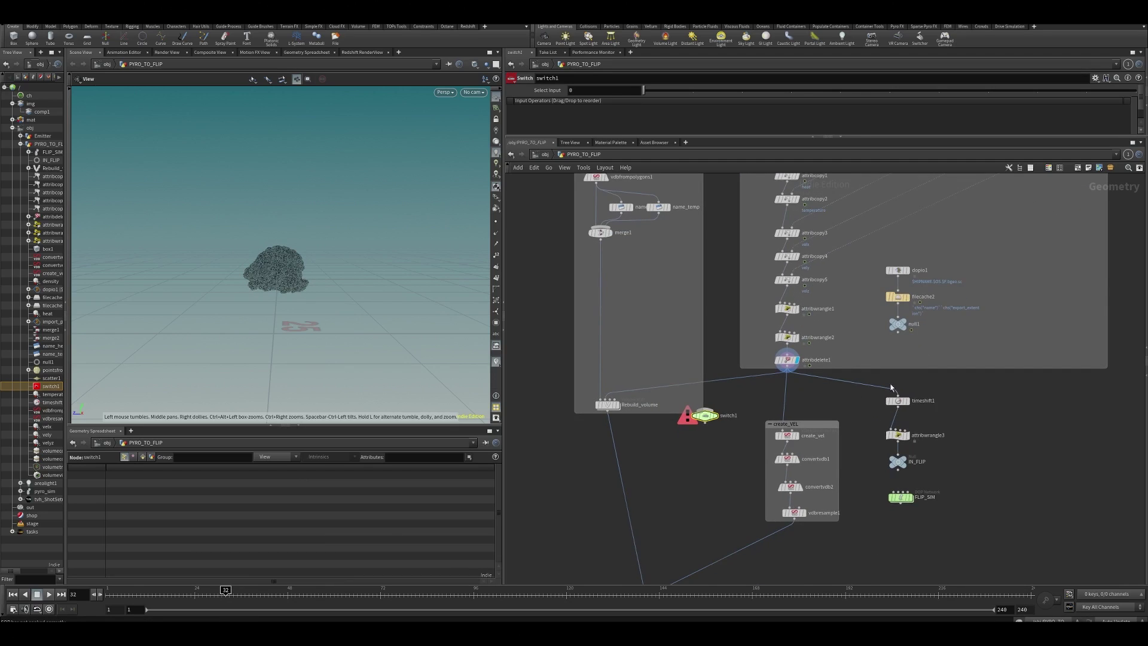
click(904, 324)
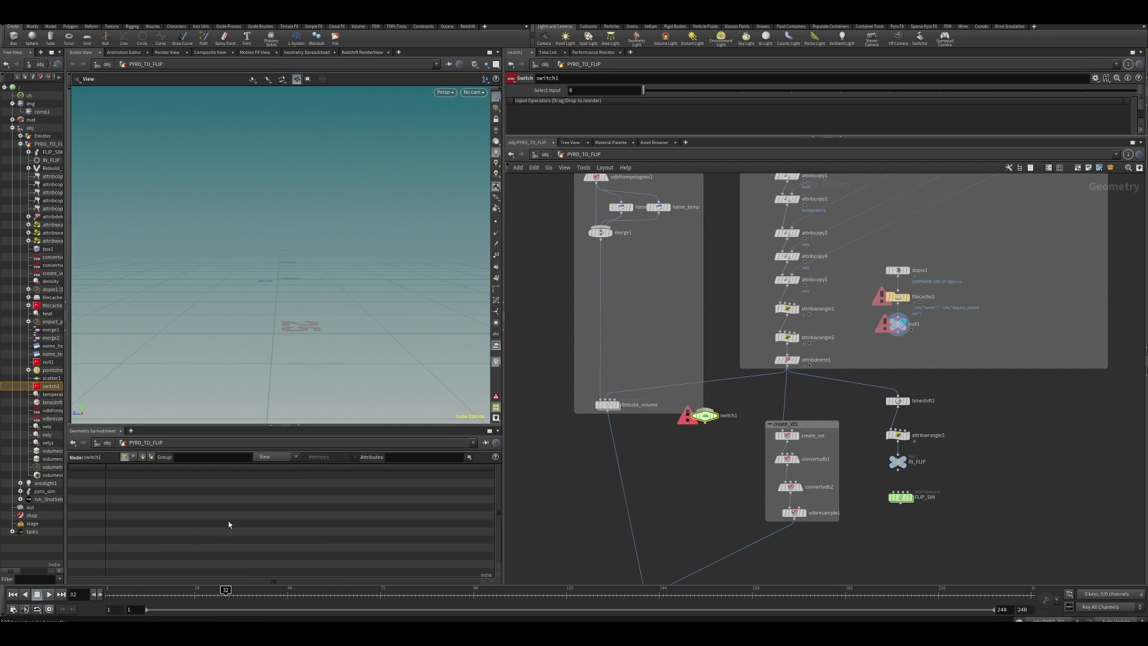
drag(225, 589, 303, 590)
Set filecache2's Missing Frame option to No Geometry.
scroll(872, 303, up, 3)
click(909, 293)
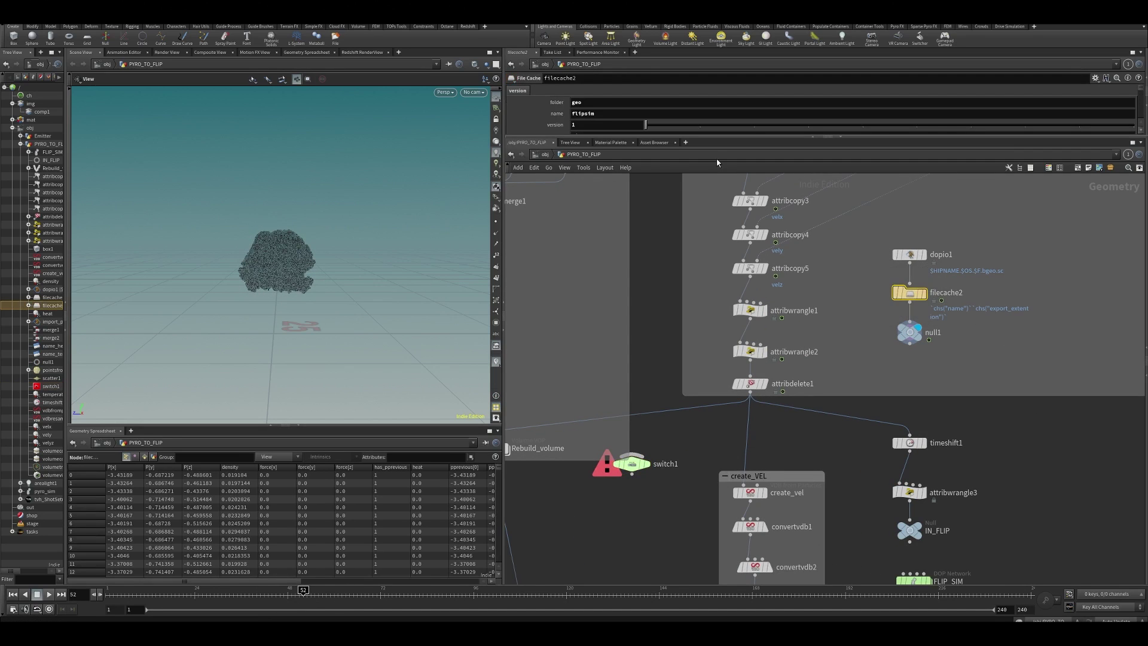
drag(697, 136, 719, 324)
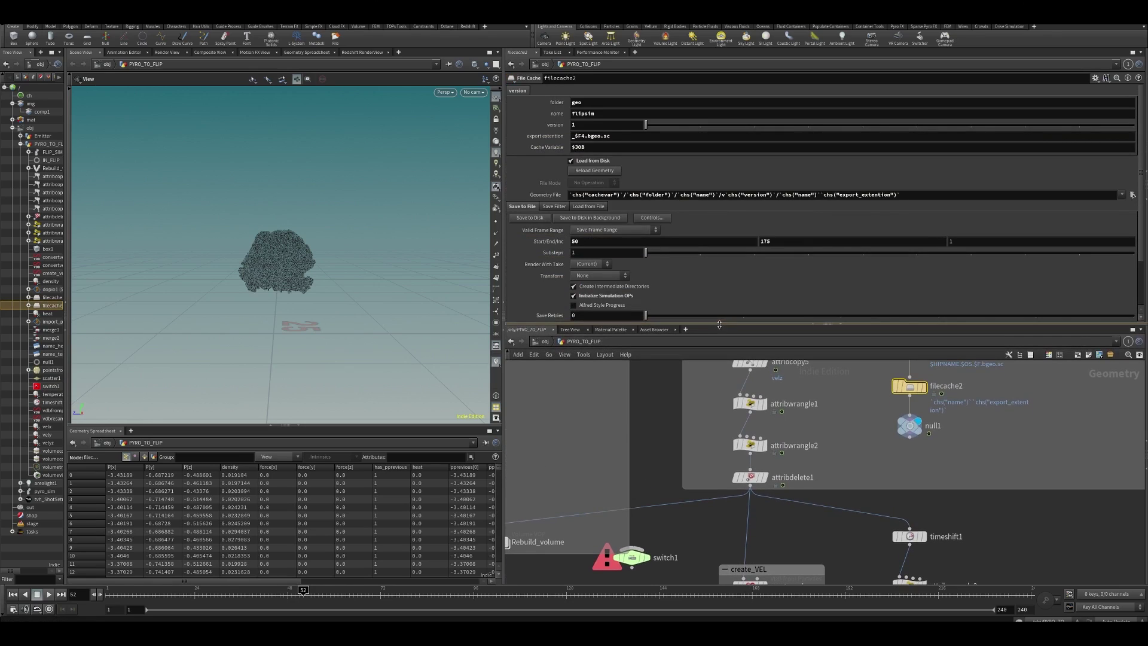
click(589, 206)
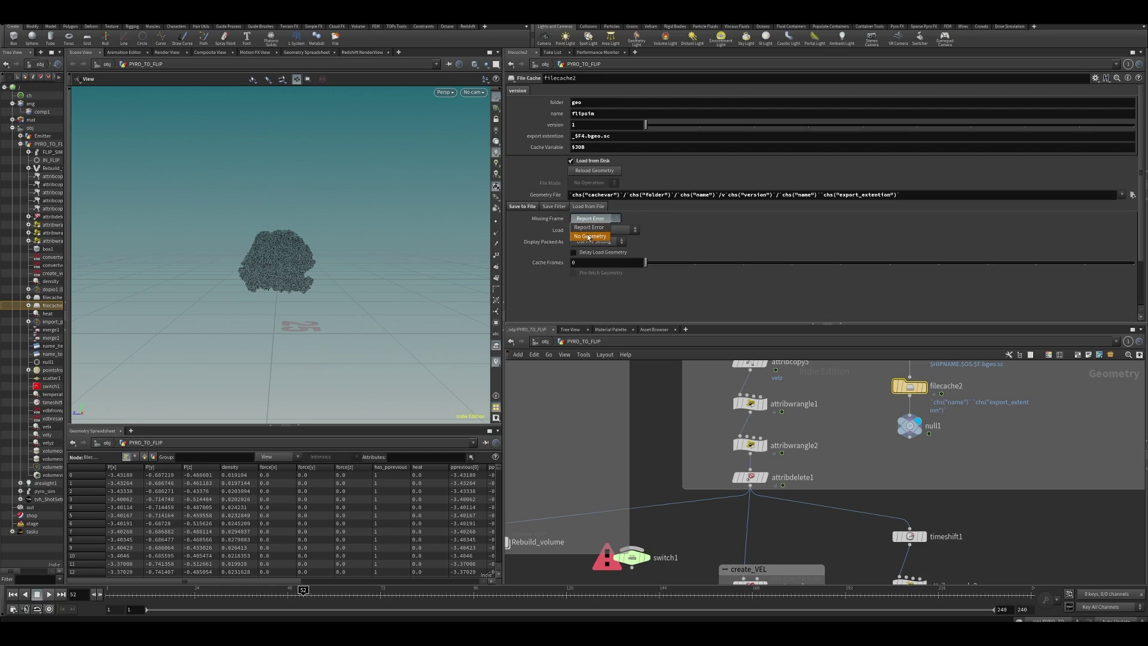
Place switch1 between Rebuild_volume and the create_VEL box, then jump to frame 50.
middle_drag(864, 404, 813, 483)
scroll(813, 483, down, 2)
drag(784, 323, 771, 250)
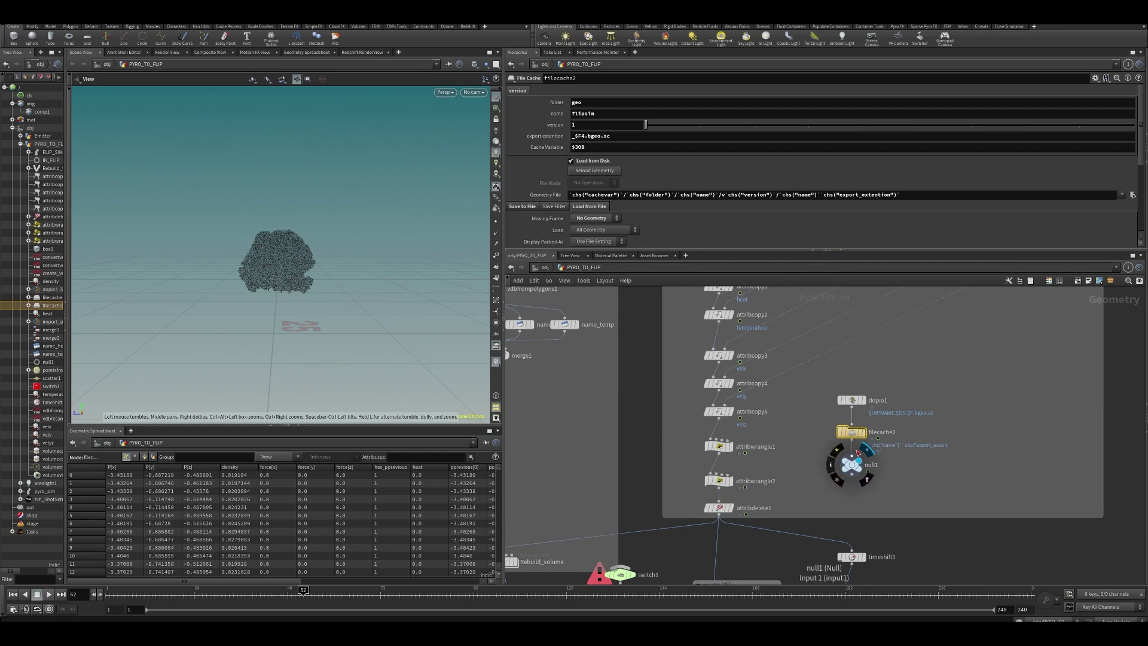
scroll(854, 454, up, 2)
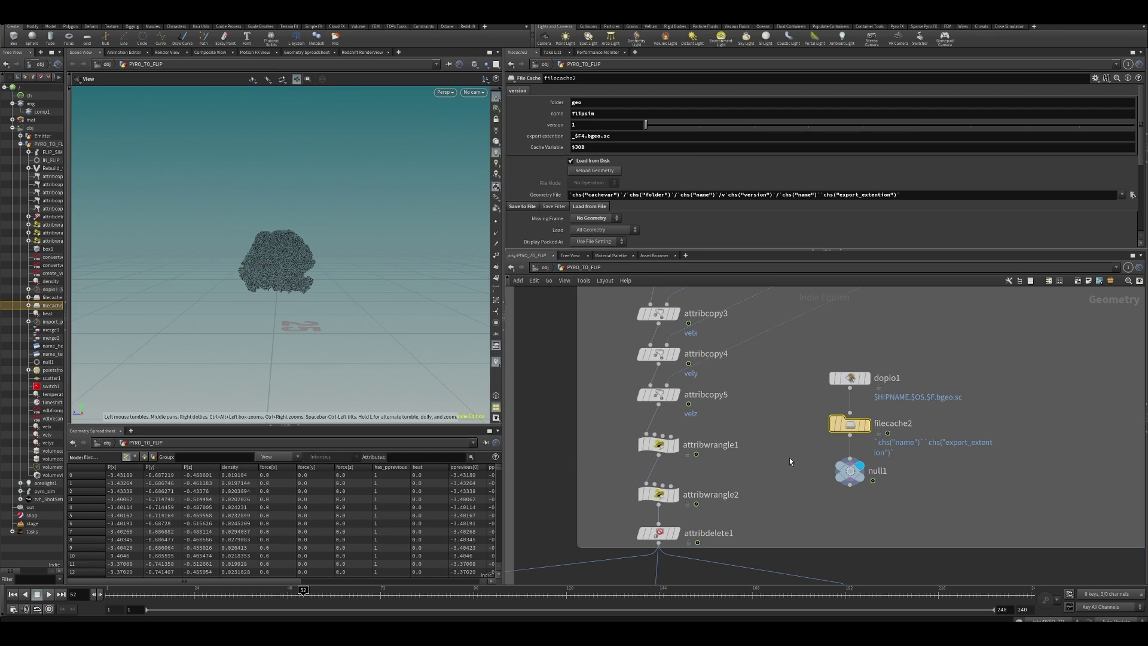
scroll(789, 457, down, 2)
scroll(704, 460, down, 3)
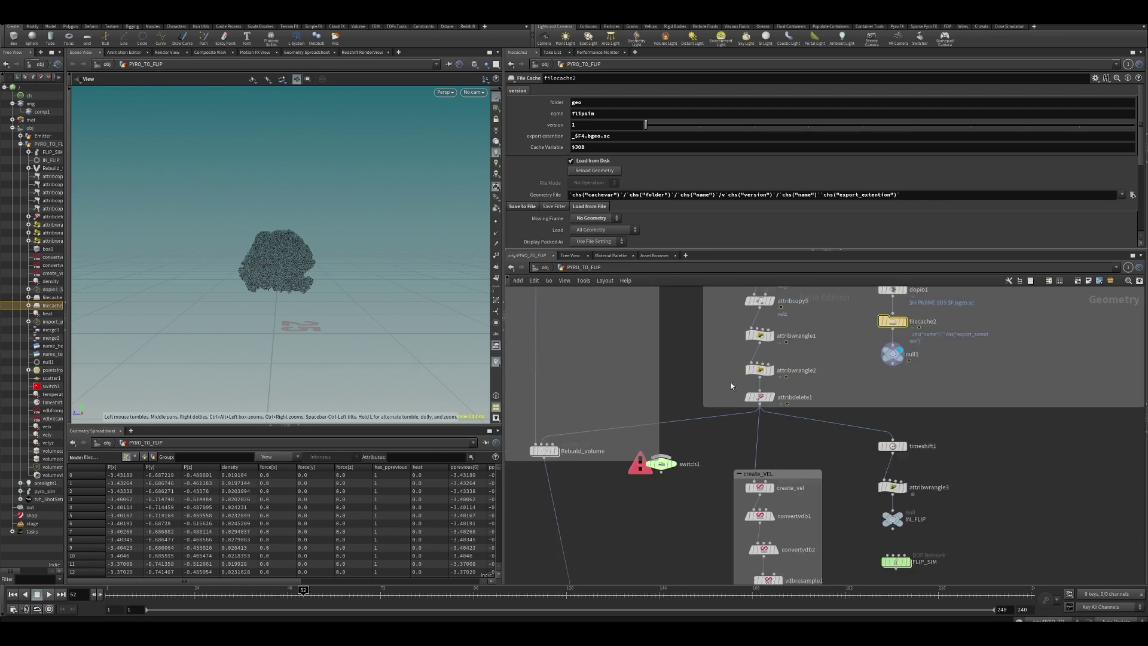
drag(661, 447, 682, 440)
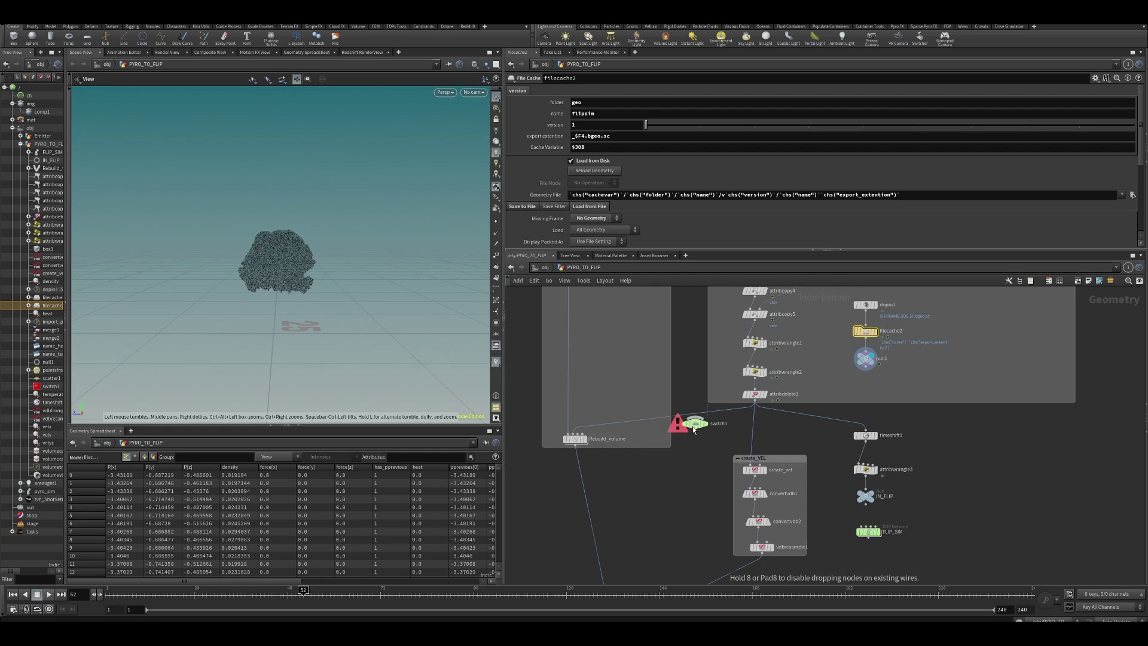
drag(693, 429, 694, 466)
middle_drag(940, 365, 935, 395)
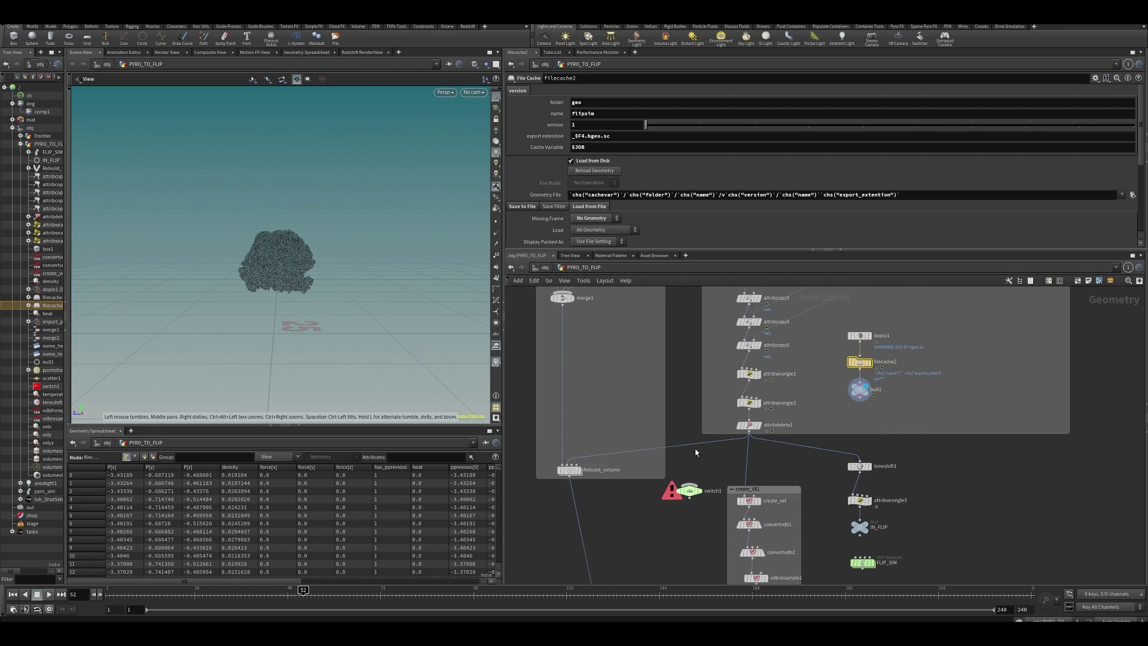
click(291, 595)
Scrub to frame 61 and reposition switch1 and the attribdelete1 chain.
drag(290, 596, 338, 595)
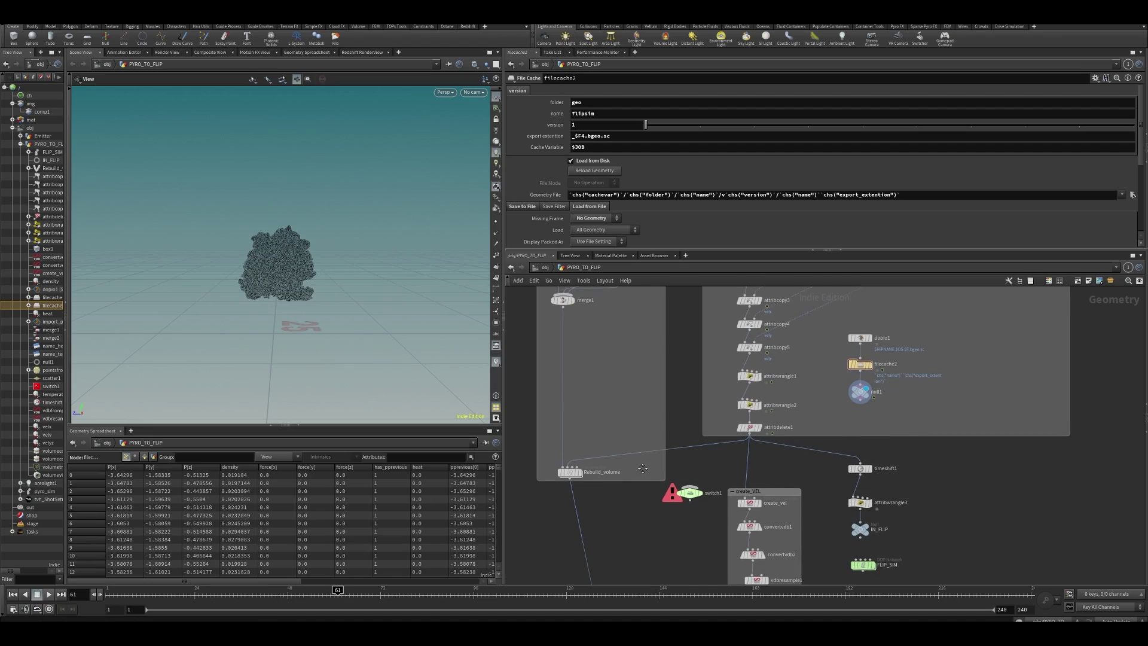
scroll(676, 446, up, 4)
drag(695, 508, 686, 471)
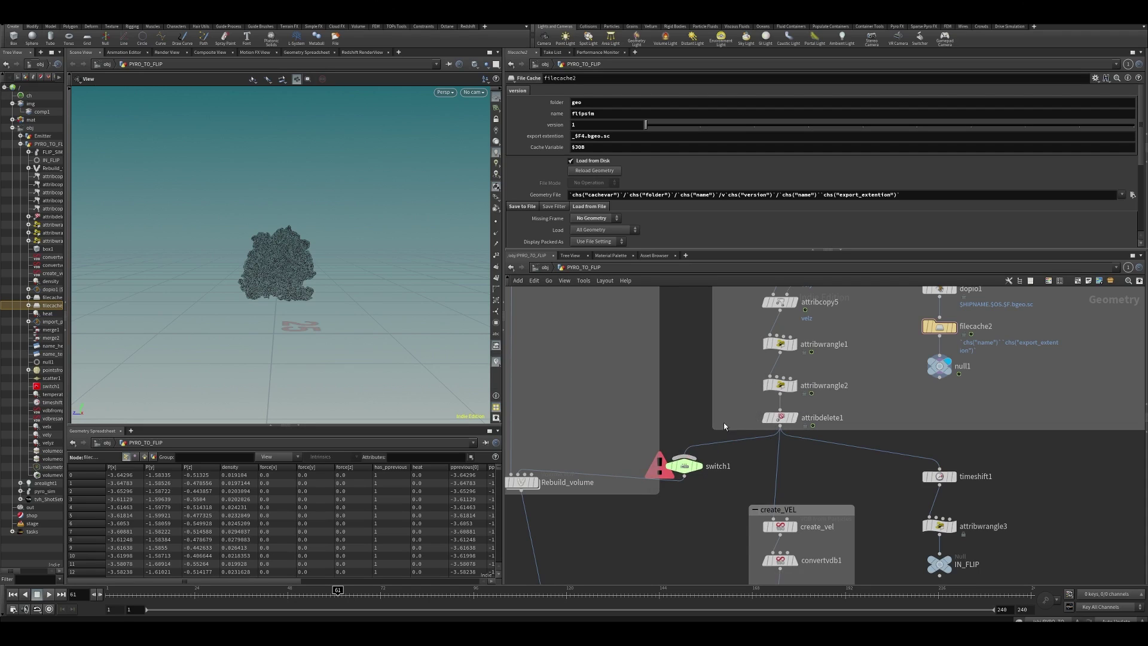
scroll(723, 418, down, 2)
scroll(768, 464, down, 2)
scroll(768, 462, down, 1)
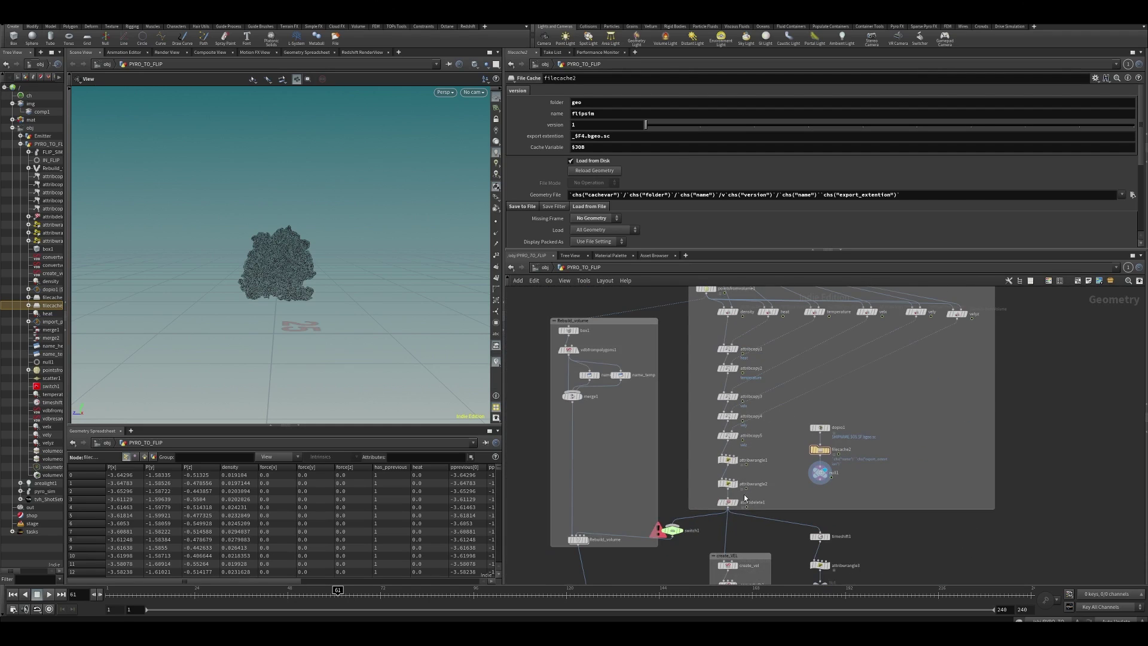
mouse_move(731, 502)
shift+mouse_down()
mouse_move(733, 469)
mouse_move(731, 501)
shift+mouse_up()
middle_drag(807, 389, 783, 449)
scroll(783, 450, down, 2)
drag(727, 521, 728, 456)
Set switch1 under the attribute chain, shift create_VEL left, and start wiring switch1's input.
scroll(689, 553, up, 1)
drag(690, 552, 718, 519)
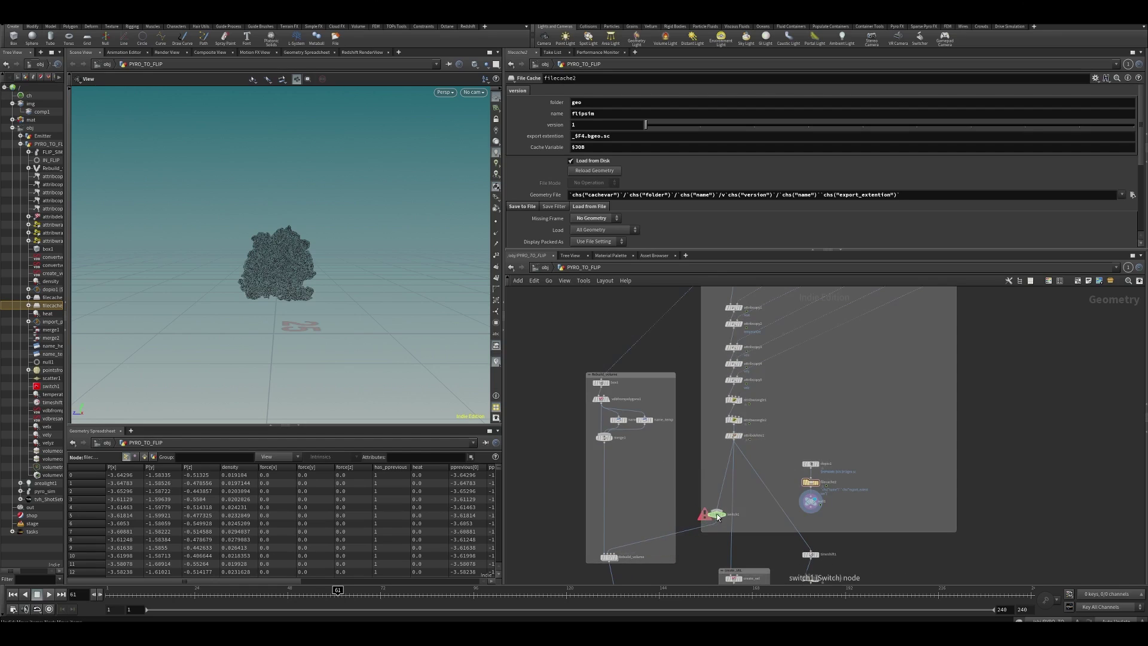
scroll(720, 519, up, 2)
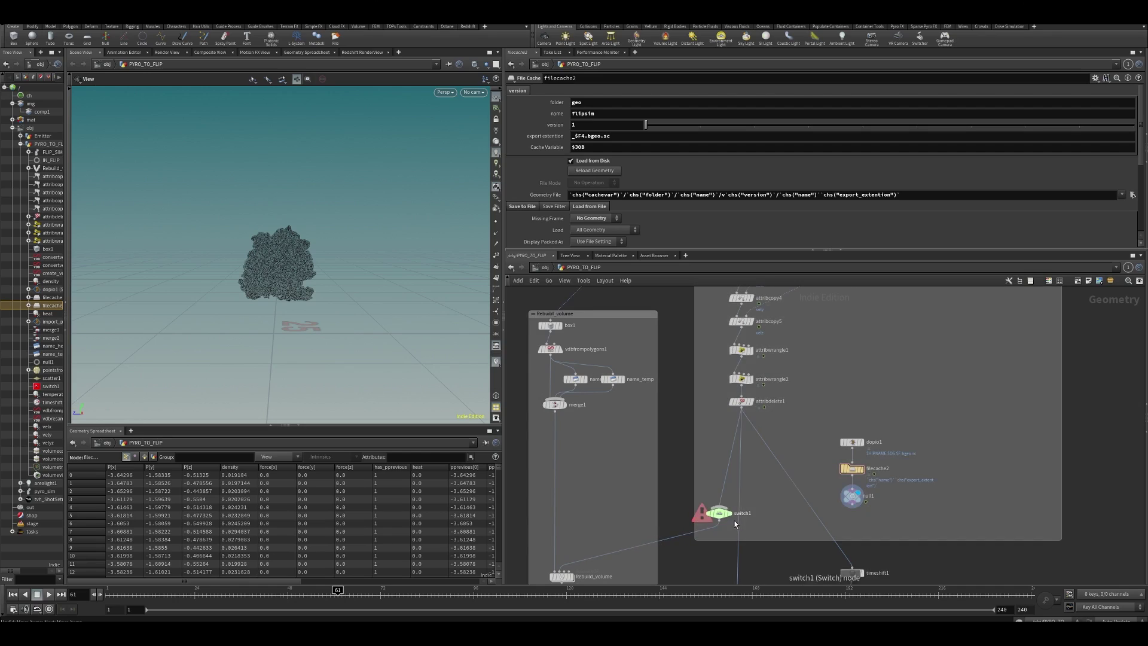
middle_drag(734, 521, 687, 366)
drag(752, 431, 681, 427)
middle_drag(700, 396, 696, 468)
alt+drag(685, 387, 638, 355)
middle_drag(706, 436, 685, 487)
Wire null1's output into switch1 as its second input.
click(726, 454)
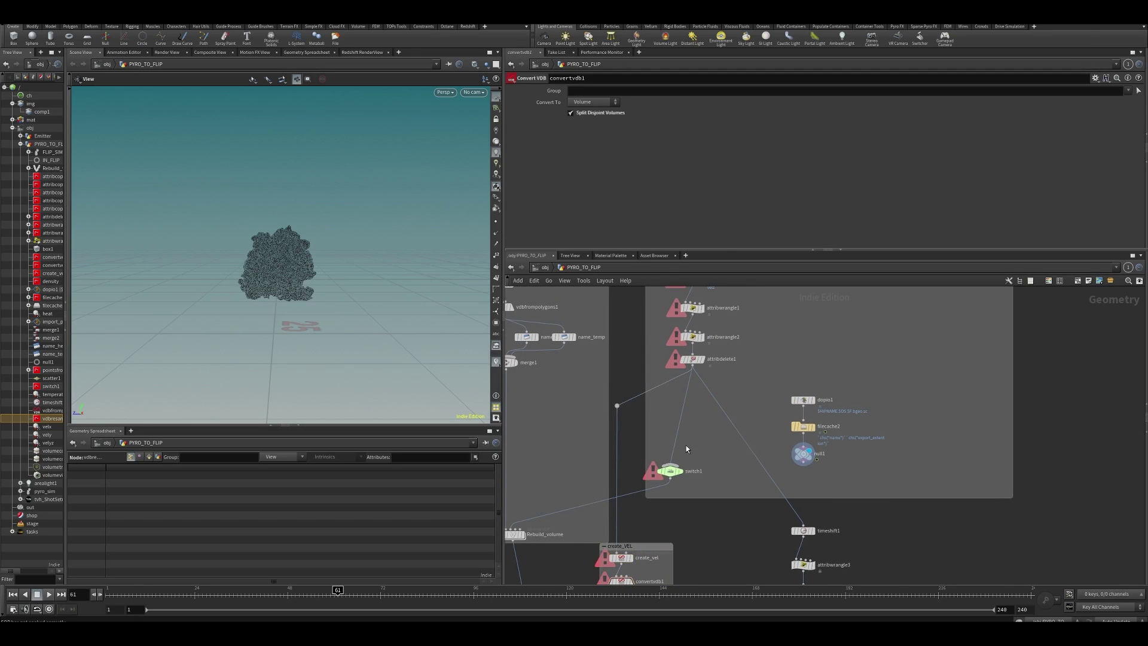
scroll(686, 445, up, 2)
click(670, 464)
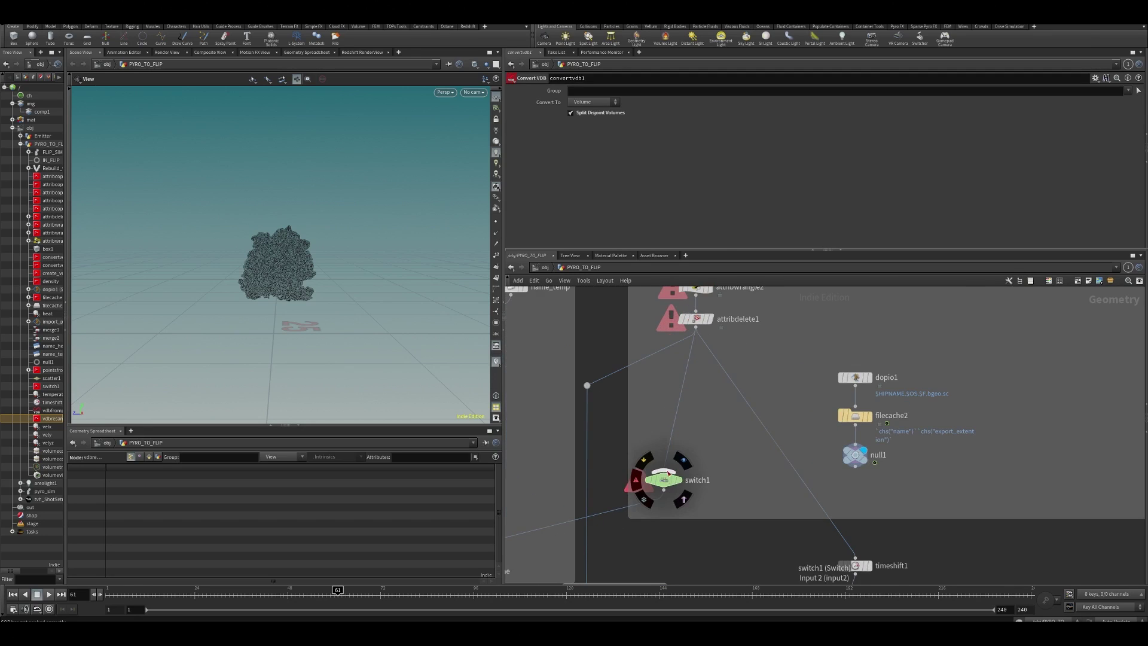
click(854, 466)
scroll(889, 439, down, 2)
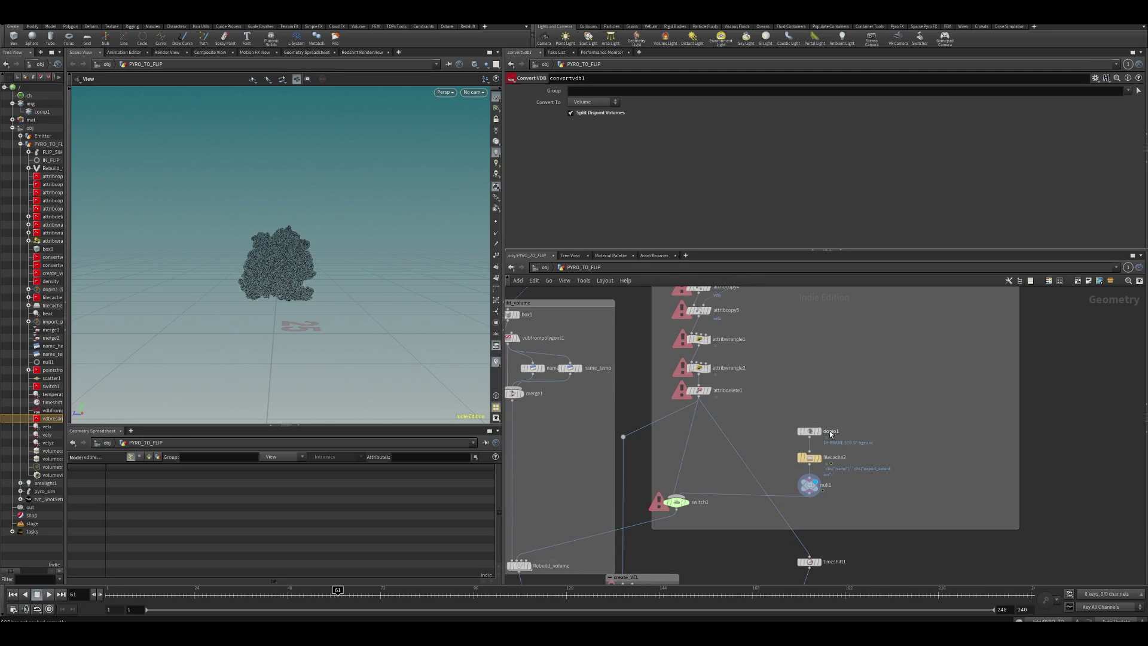
scroll(842, 416, up, 1)
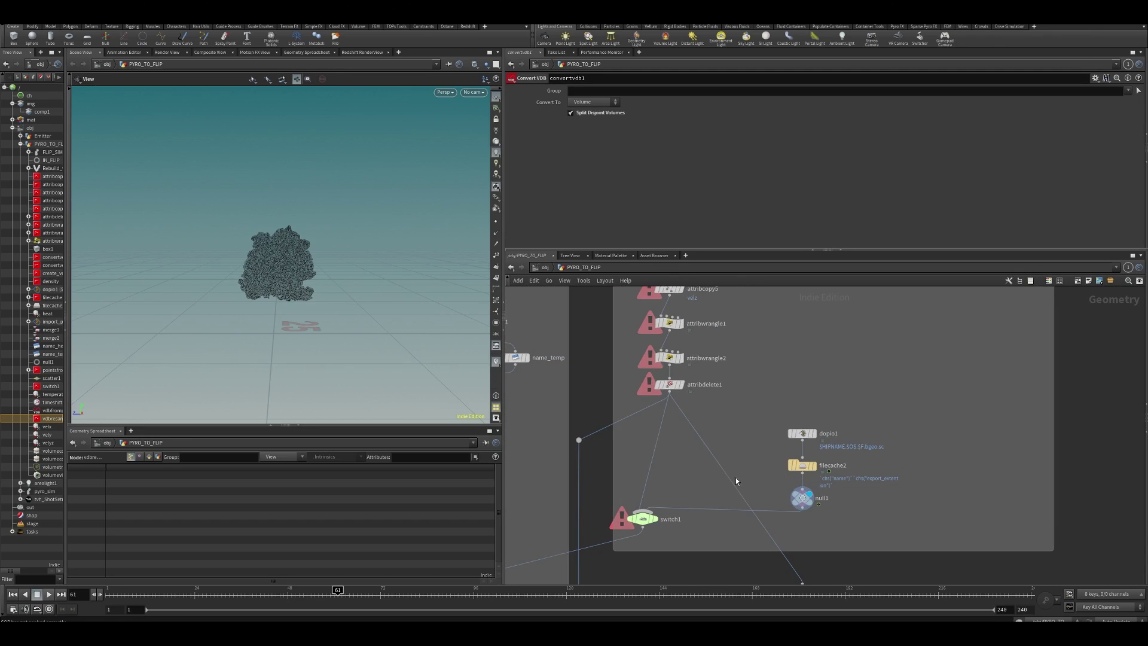
Display switch1 and enter $F>49 as its Select Input expression.
middle_drag(649, 499, 665, 472)
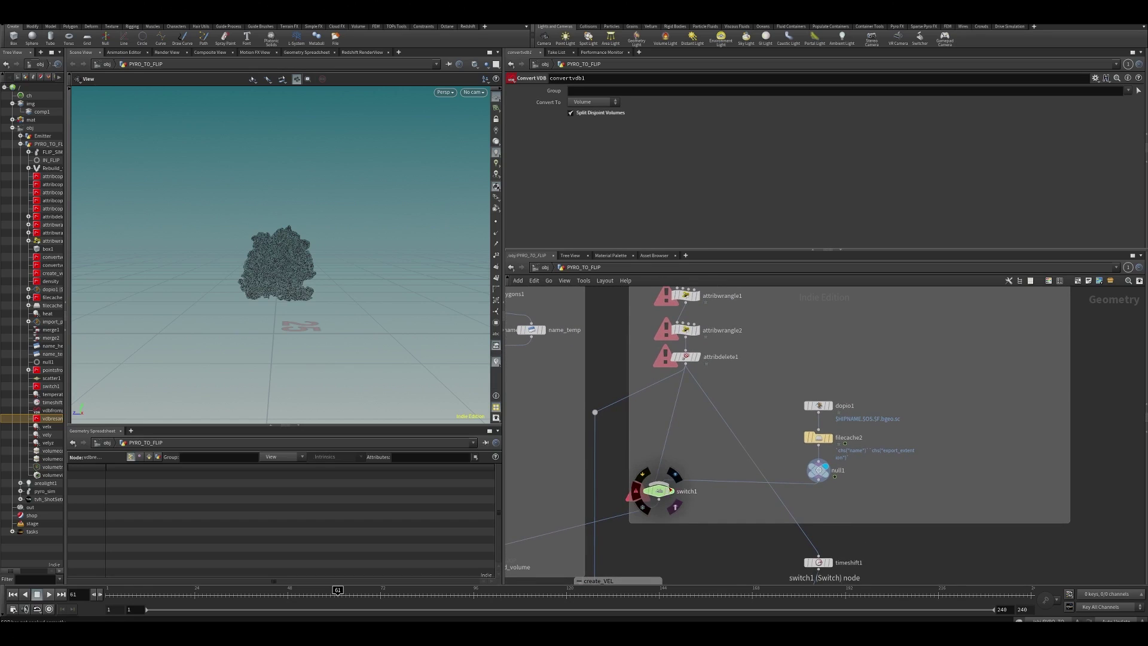
click(671, 490)
click(657, 490)
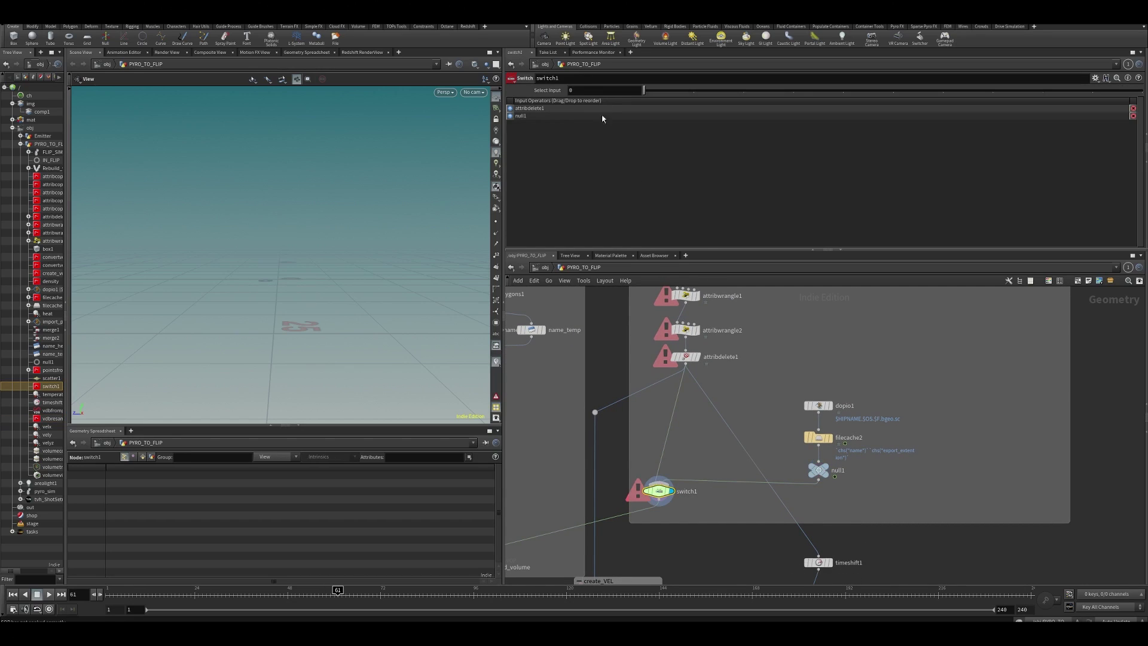
click(603, 89)
text($F>49)
Commit $F>49, then play from frame 48 to 117 to see switch1 change to null1's sheet.
key(Return)
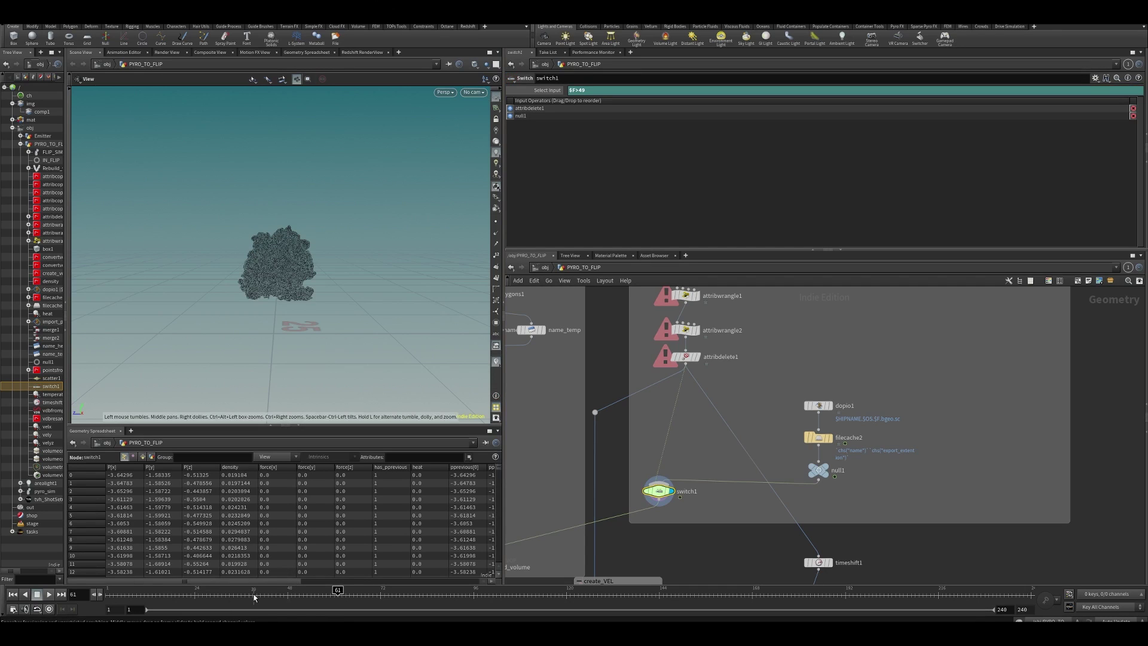
click(544, 96)
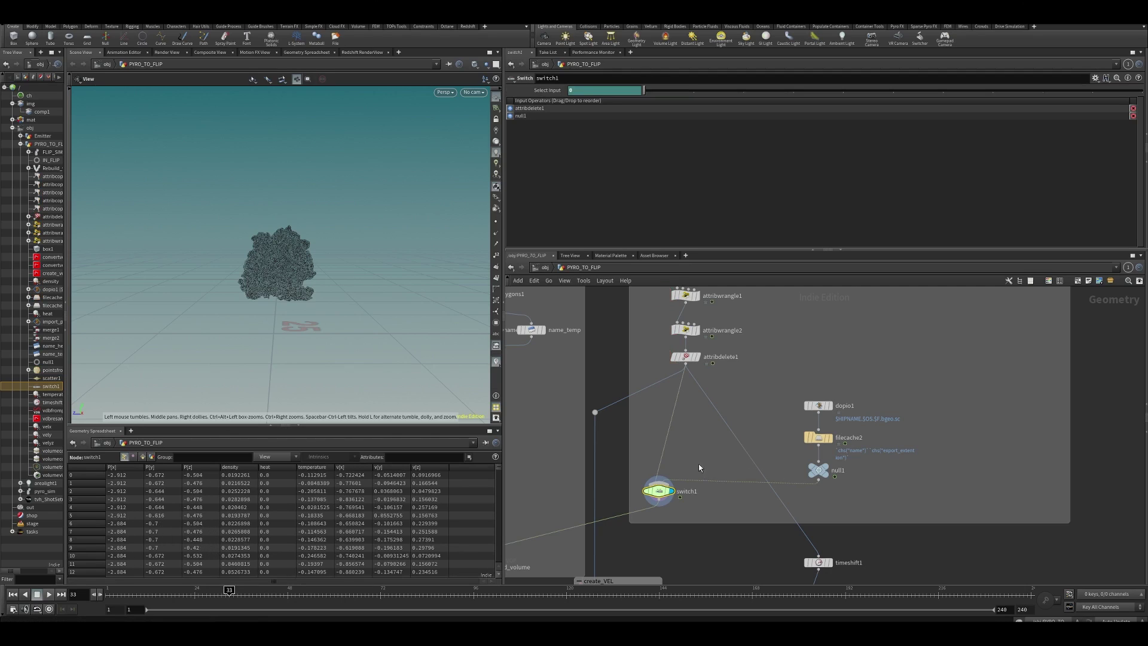
click(289, 593)
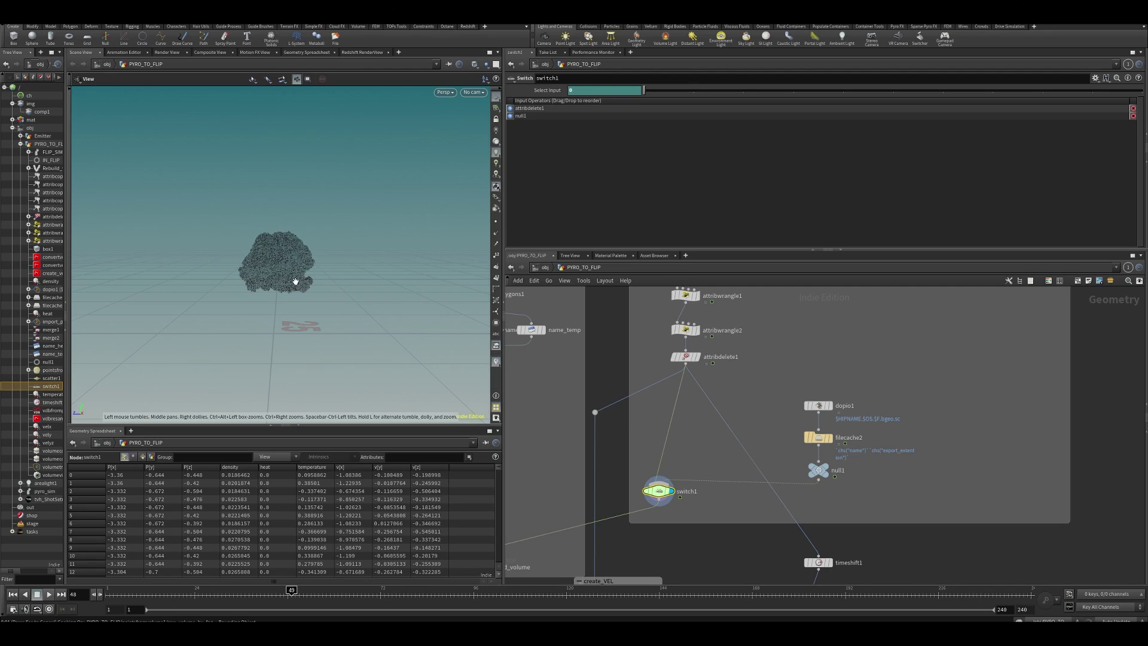
key(Right)
key(Right)
key(Right)
key(Right)
key(Right)
key(Right)
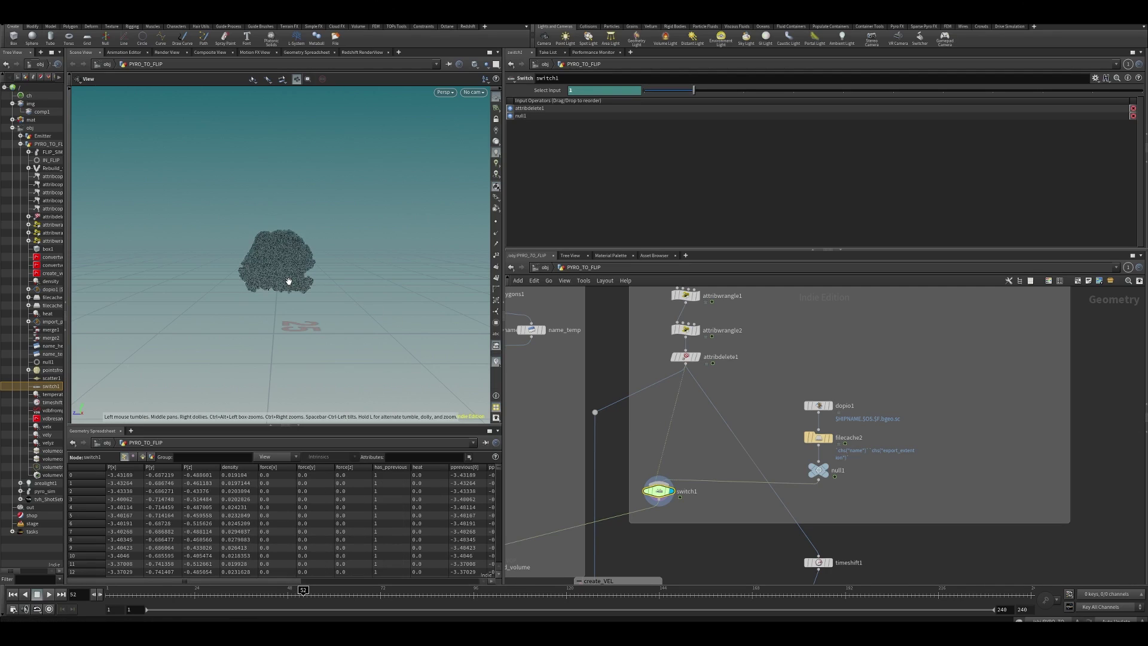
key(Up)
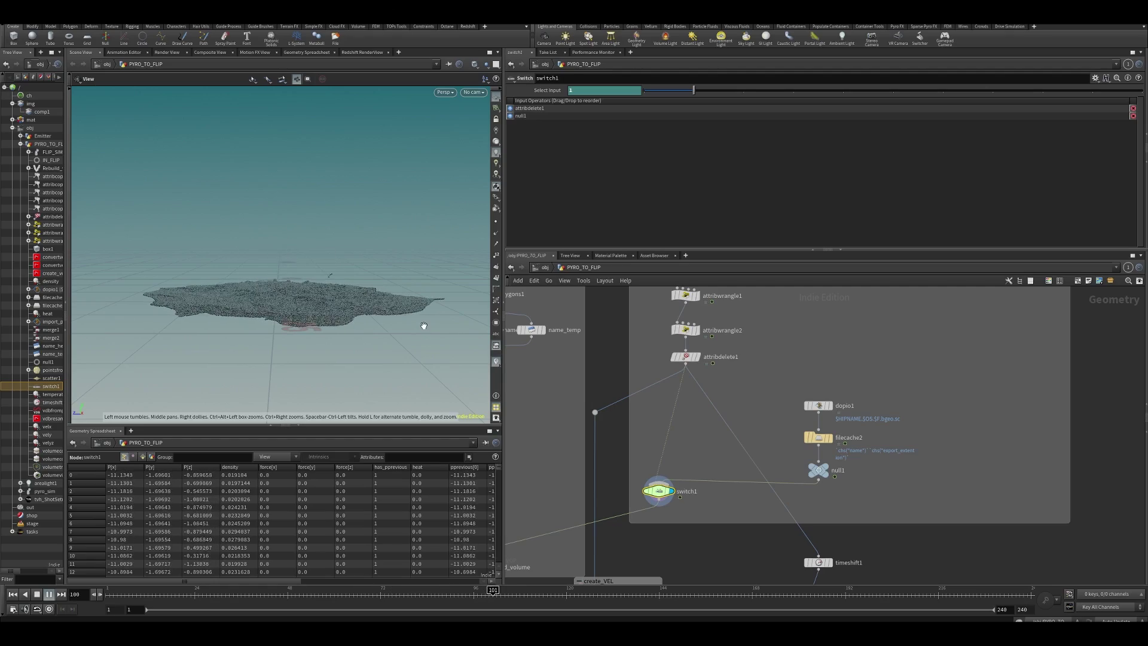
key(Up)
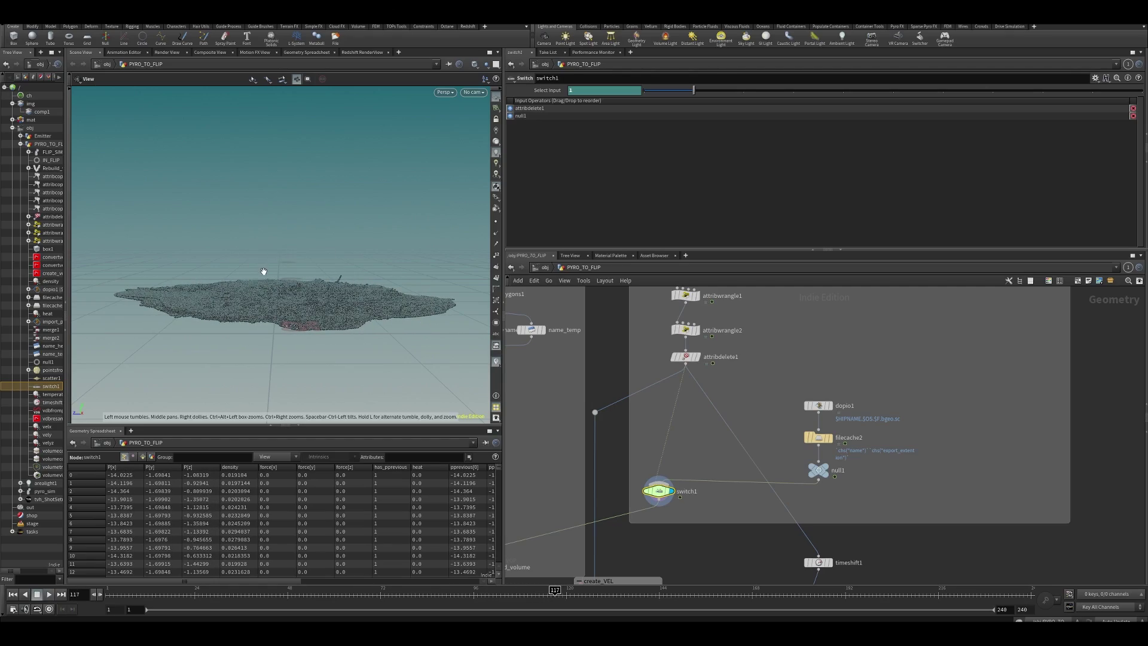
Move volumevisualization1 below volumetrail1 to clear space near merge2.
drag(264, 271, 249, 317)
middle_drag(676, 508, 707, 415)
scroll(694, 500, down, 4)
scroll(712, 415, up, 4)
middle_drag(798, 398, 812, 356)
middle_drag(758, 442, 735, 490)
drag(688, 454, 681, 559)
middle_drag(772, 499, 789, 438)
Add an Output node (output0) and connect merge2's output into it.
key(Tab)
text(output)
key(Return)
scroll(771, 478, up, 3)
click(684, 449)
drag(684, 450, 670, 450)
middle_drag(708, 356, 679, 506)
drag(654, 407, 652, 409)
Go to frame 36 and tumble the viewport to a near-horizontal view of the smoke cloud.
click(243, 594)
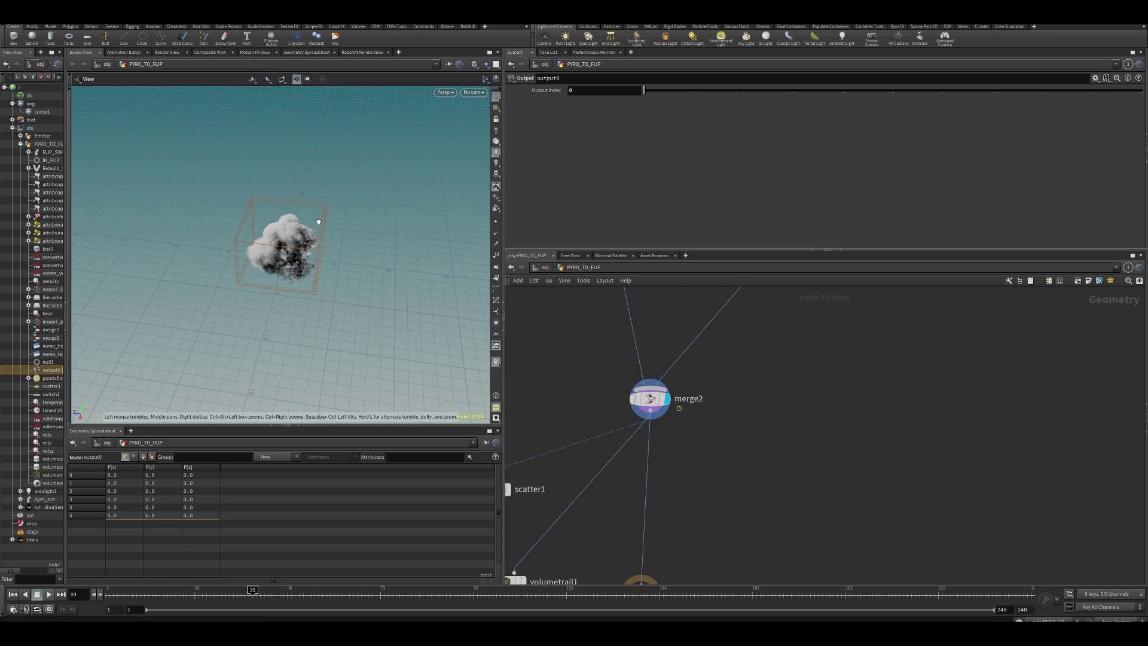
drag(319, 221, 323, 209)
right_drag(265, 245, 284, 239)
drag(285, 239, 283, 217)
Insert a File Cache node on the wire between merge2 and output0.
middle_drag(696, 509, 711, 421)
scroll(729, 419, down, 3)
key(Tab)
text(filc)
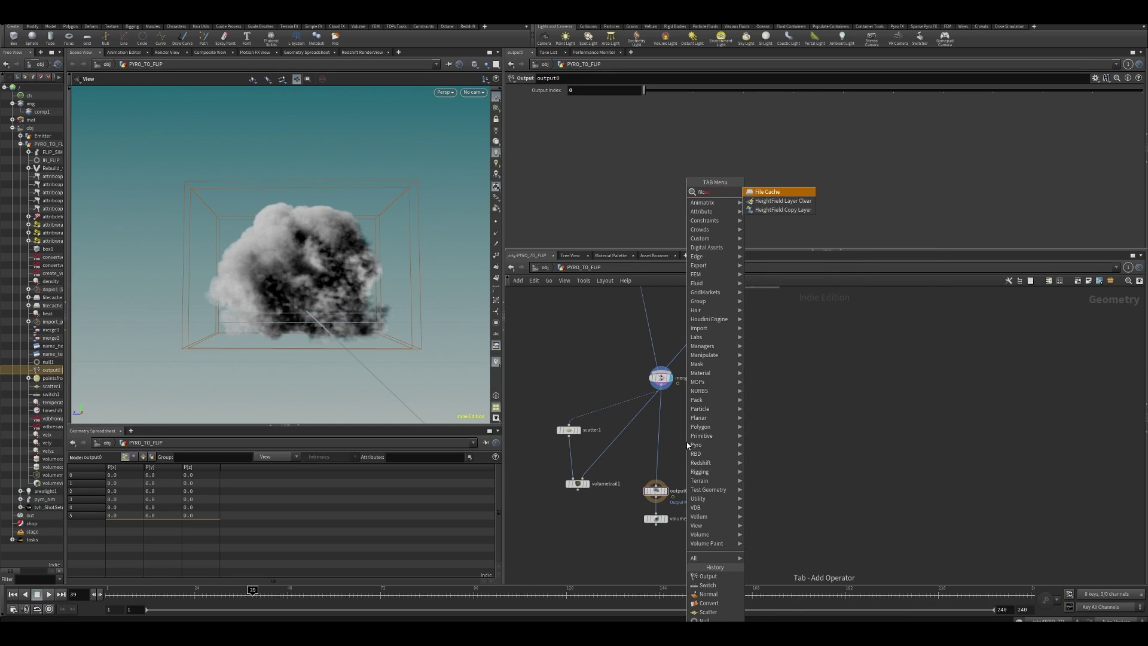
key(Return)
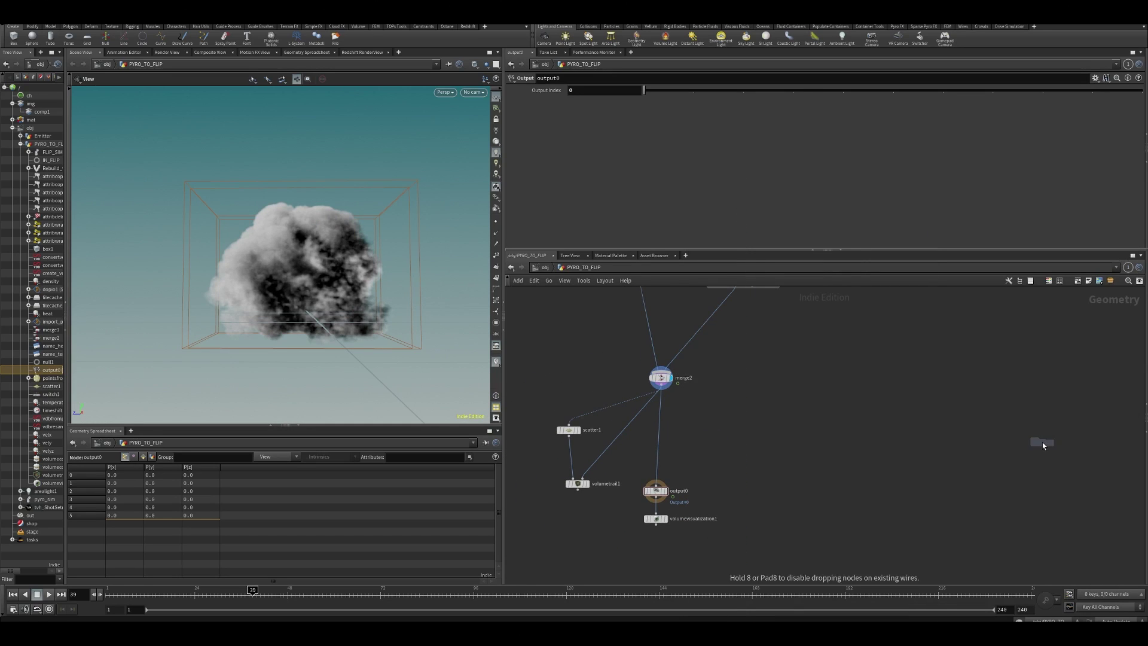
scroll(705, 421, up, 3)
click(612, 432)
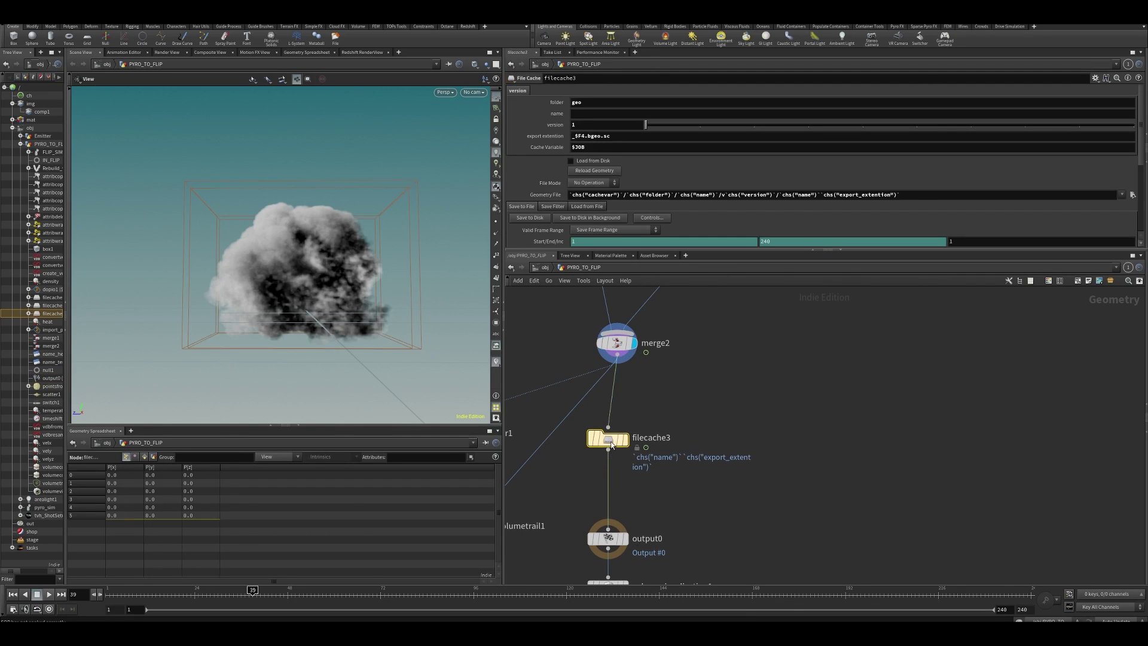
Name the cache volume_rebuild, delete the End channel and set End to 175.
click(609, 115)
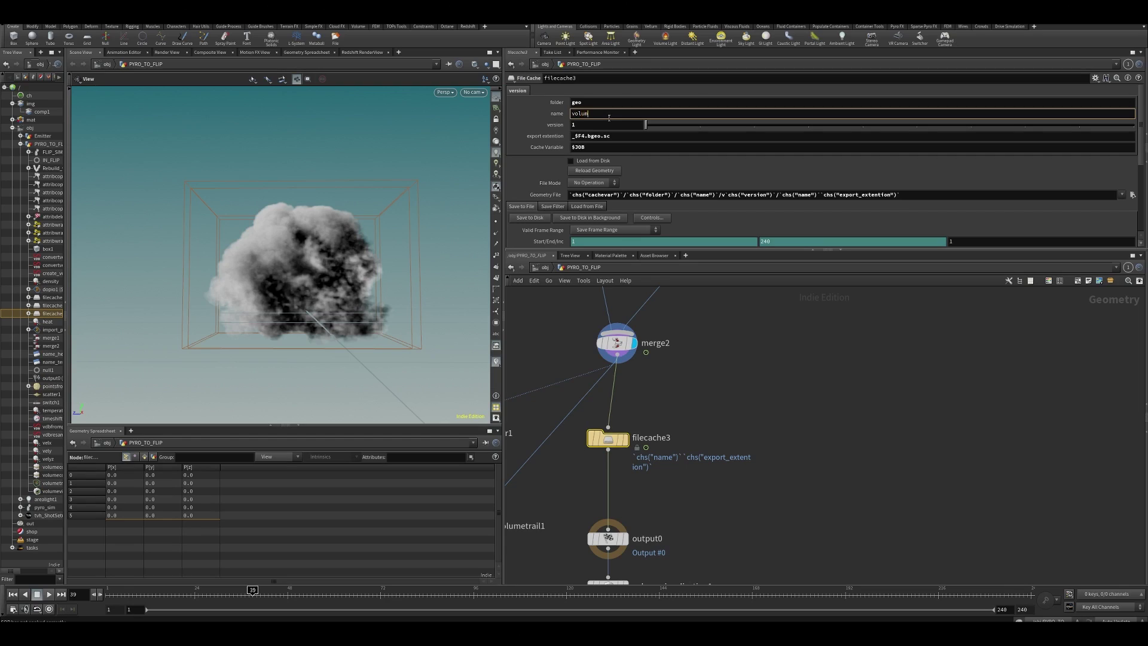
key(Return)
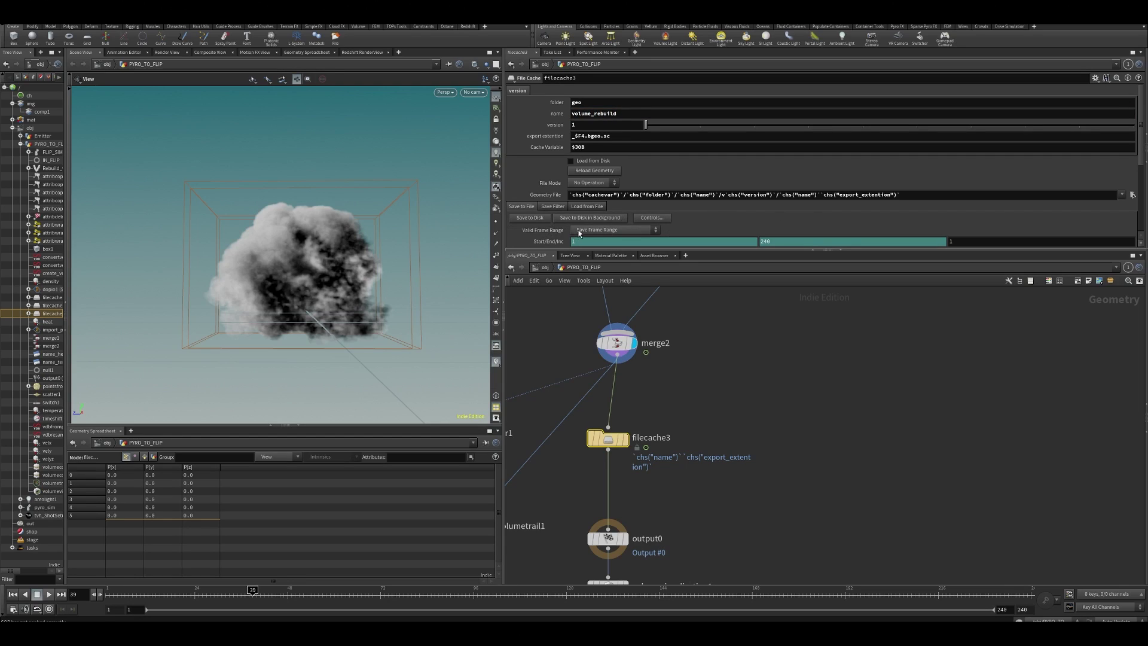
scroll(544, 228, down, 1)
right_click(779, 232)
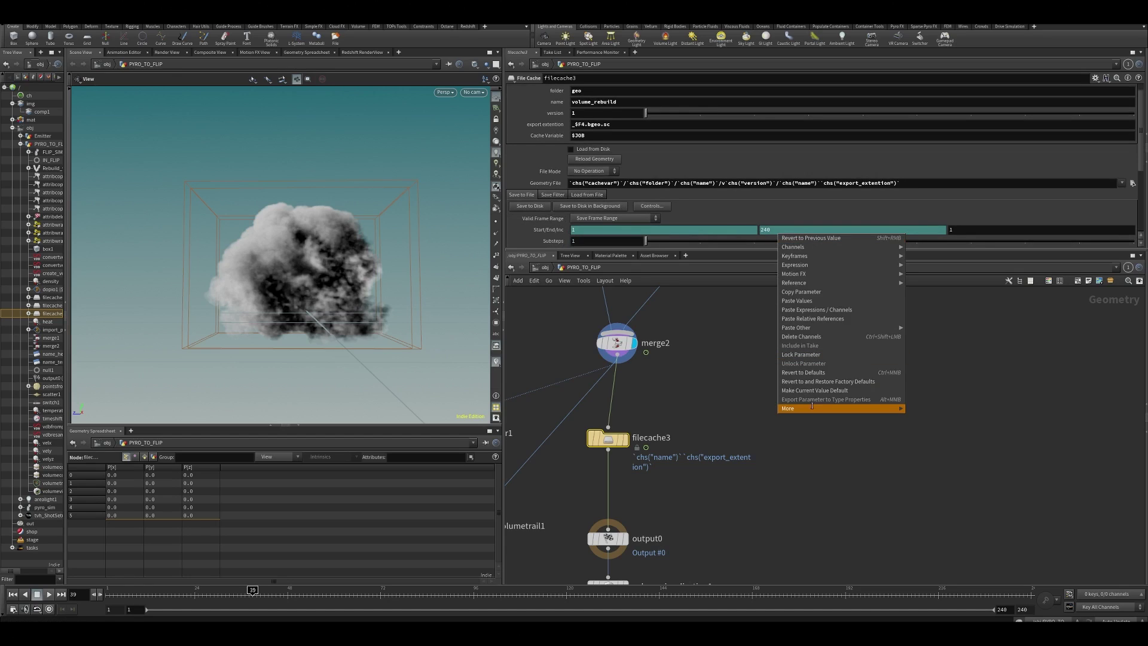
click(805, 340)
double_click(782, 231)
text(175)
key(Return)
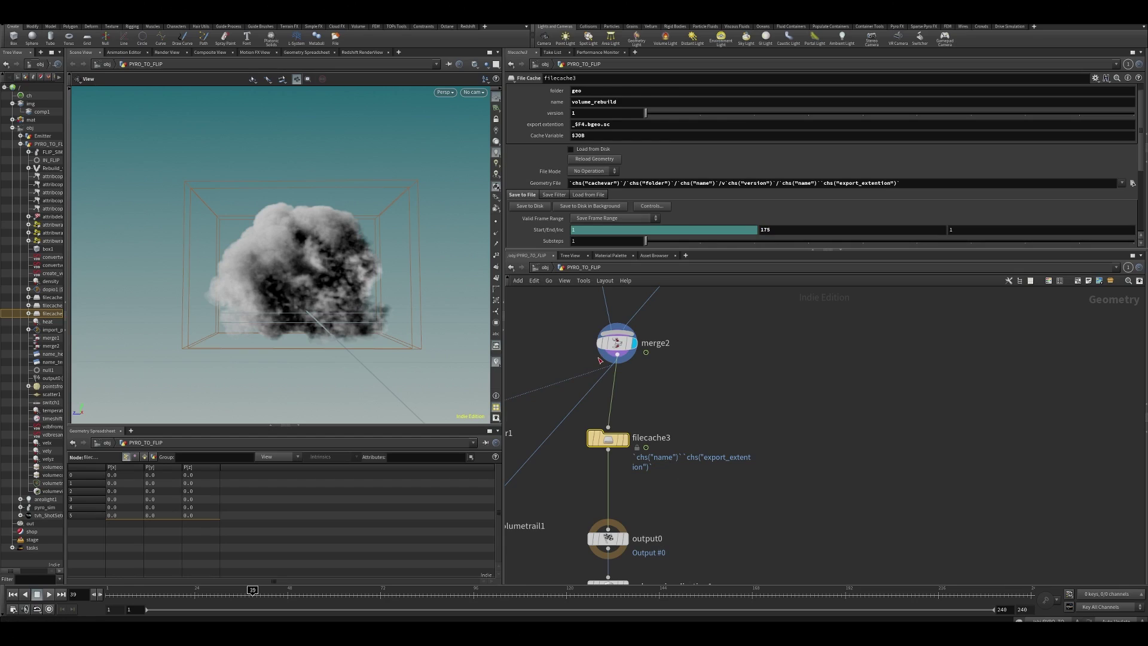
Check merge2's memory usage and switch the cook update mode to Manual.
click(616, 343)
middle_click(619, 342)
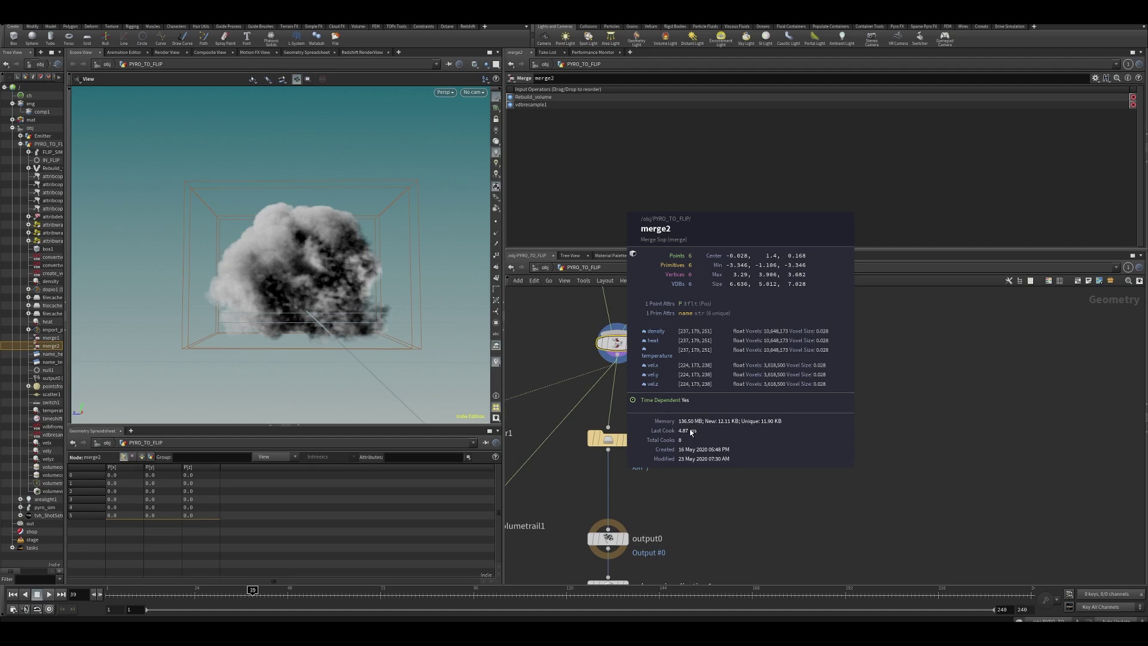
middle_drag(652, 428, 709, 449)
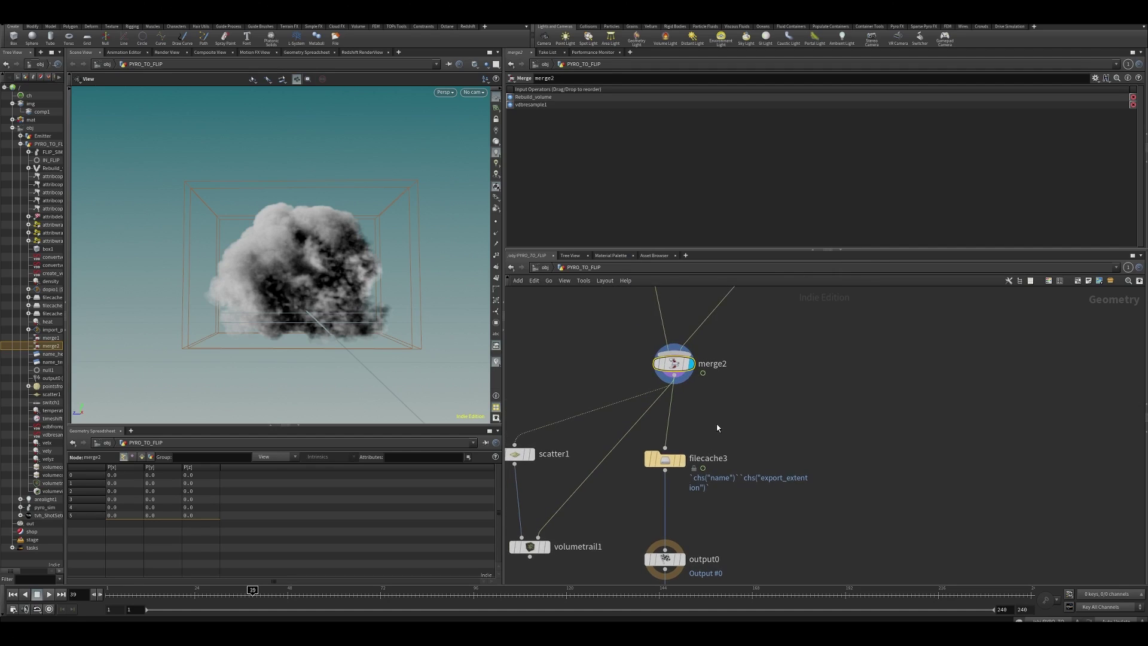
click(1127, 620)
click(1119, 614)
Box-select volumecompress_base and volumecompress_base1 for copying.
scroll(996, 453, down, 4)
middle_drag(938, 355, 832, 576)
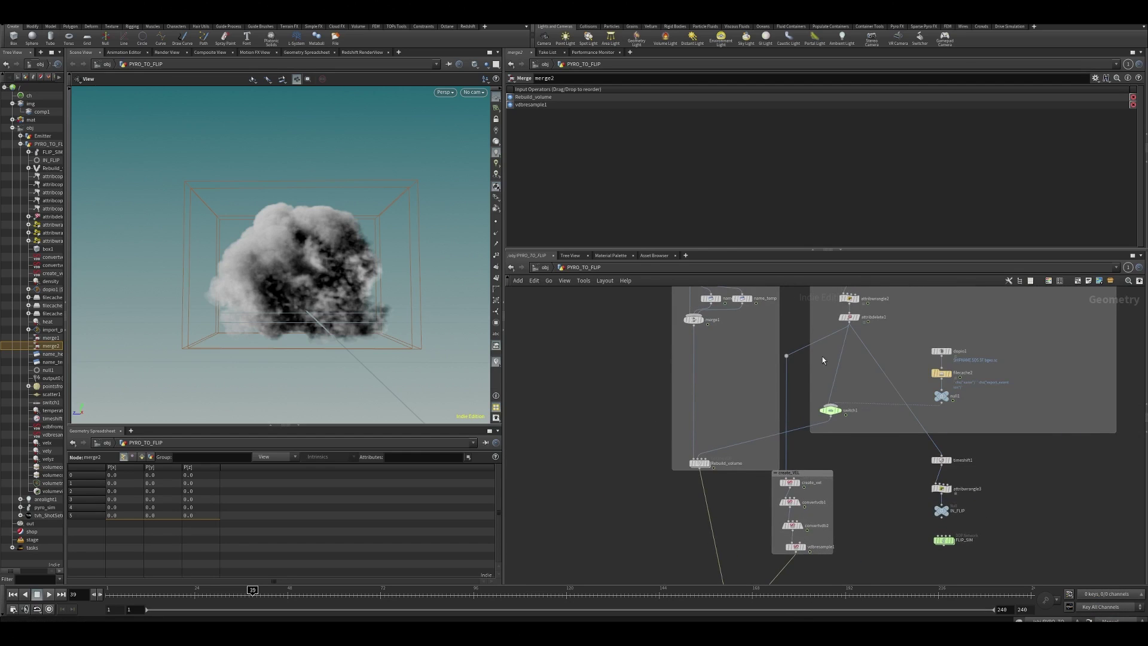
middle_drag(904, 289, 788, 642)
scroll(672, 357, up, 3)
drag(671, 357, 741, 418)
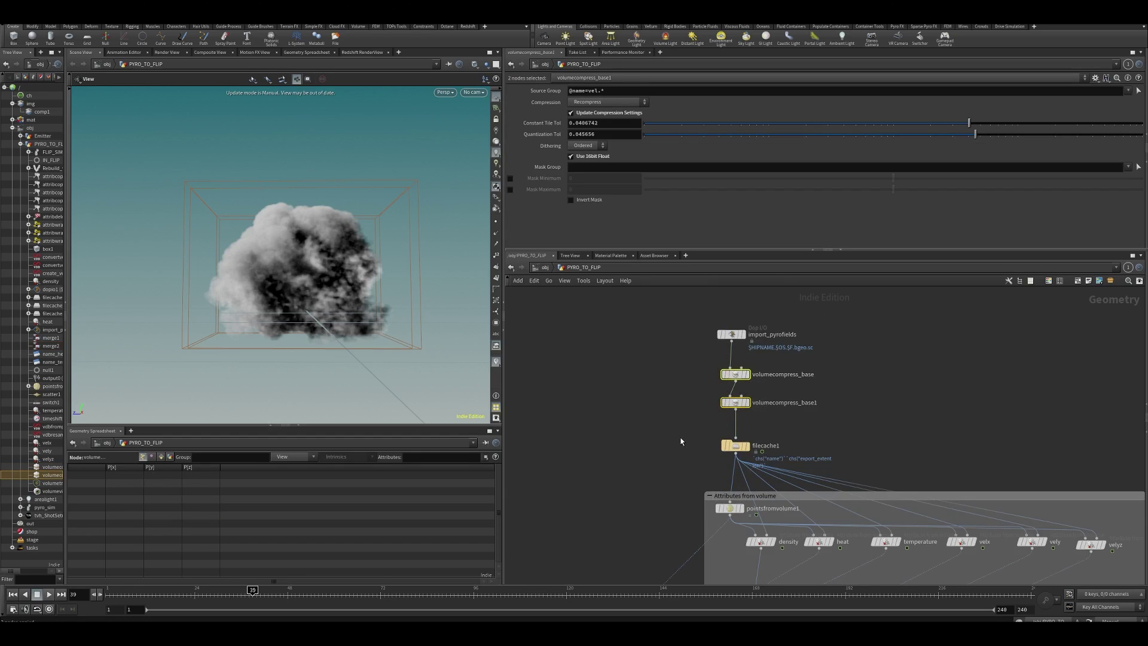
Move filecache3 and its downstream nodes down to make room under merge2.
middle_drag(719, 379, 722, 336)
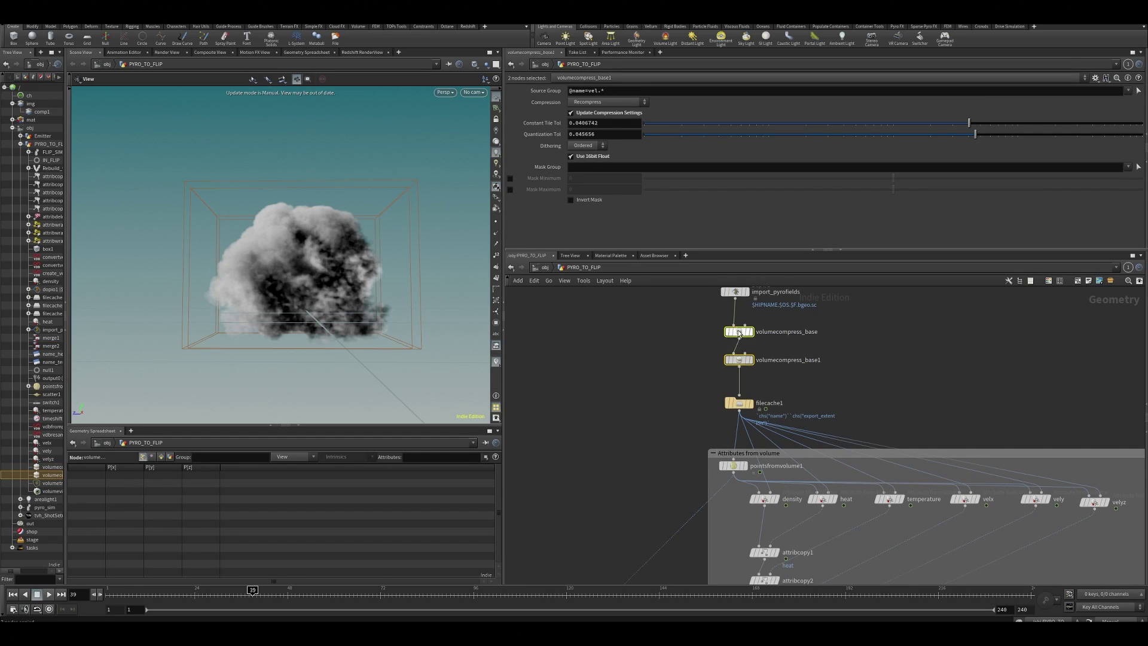
middle_drag(670, 547, 672, 368)
scroll(673, 368, down, 4)
middle_drag(694, 523, 720, 286)
middle_drag(697, 500, 700, 453)
scroll(670, 456, up, 3)
ctrl+drag(661, 434, 673, 468)
scroll(655, 417, up, 3)
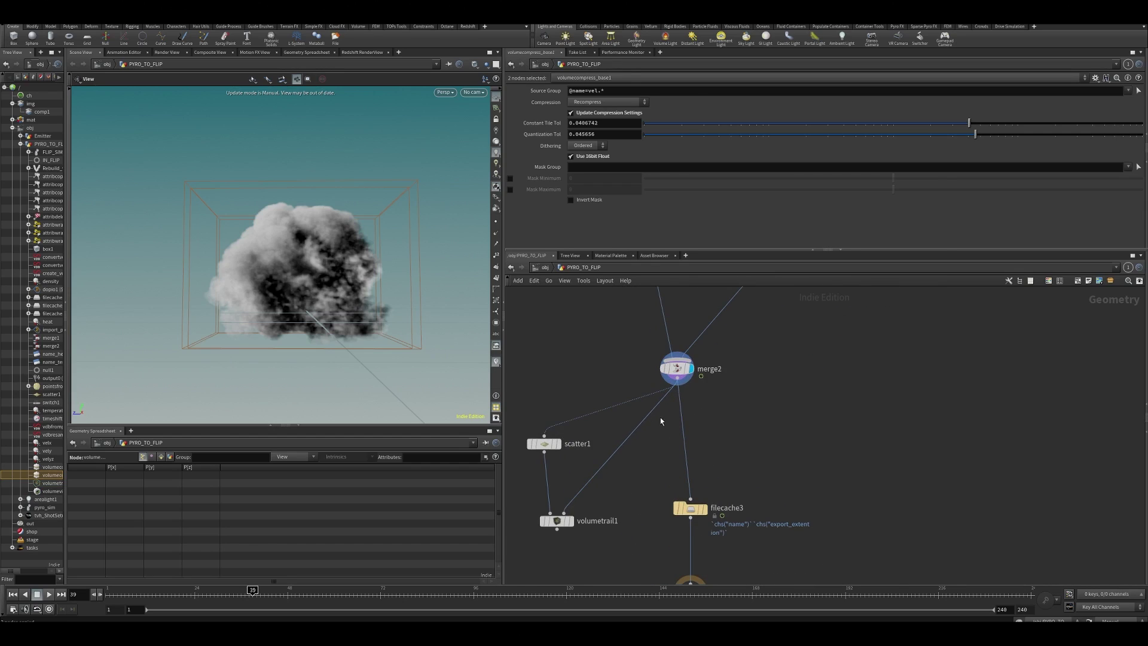
Paste the volume compress nodes under merge2 and compare volumecompress_base3's memory with merge2's.
key(ctrl+v)
drag(674, 407, 686, 420)
click(729, 469)
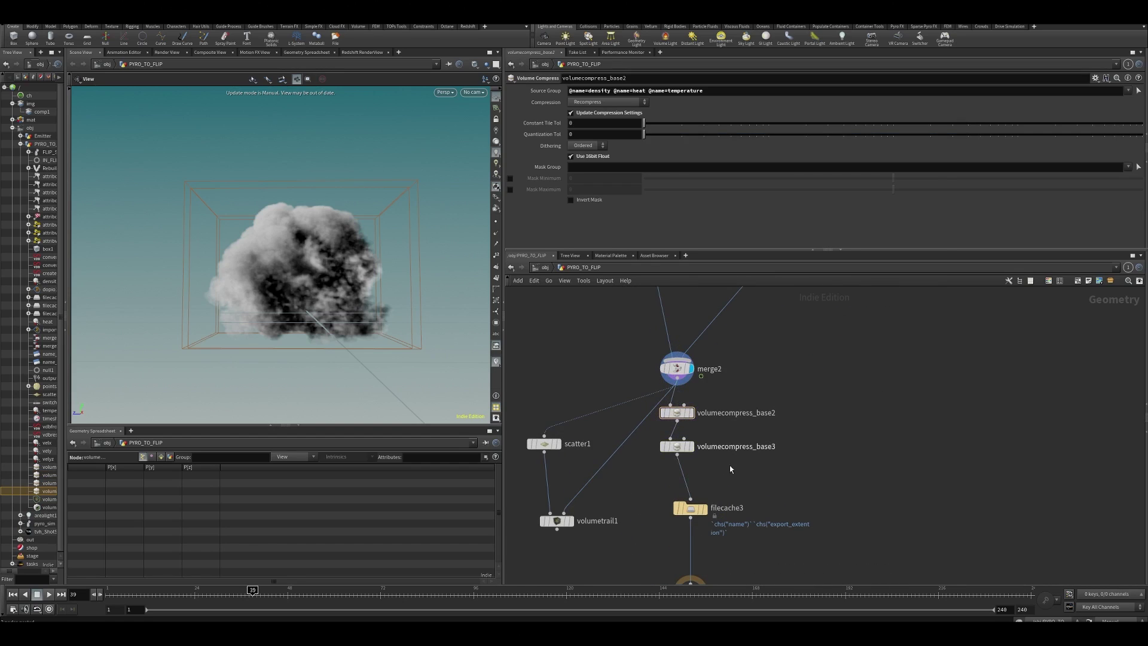
click(692, 446)
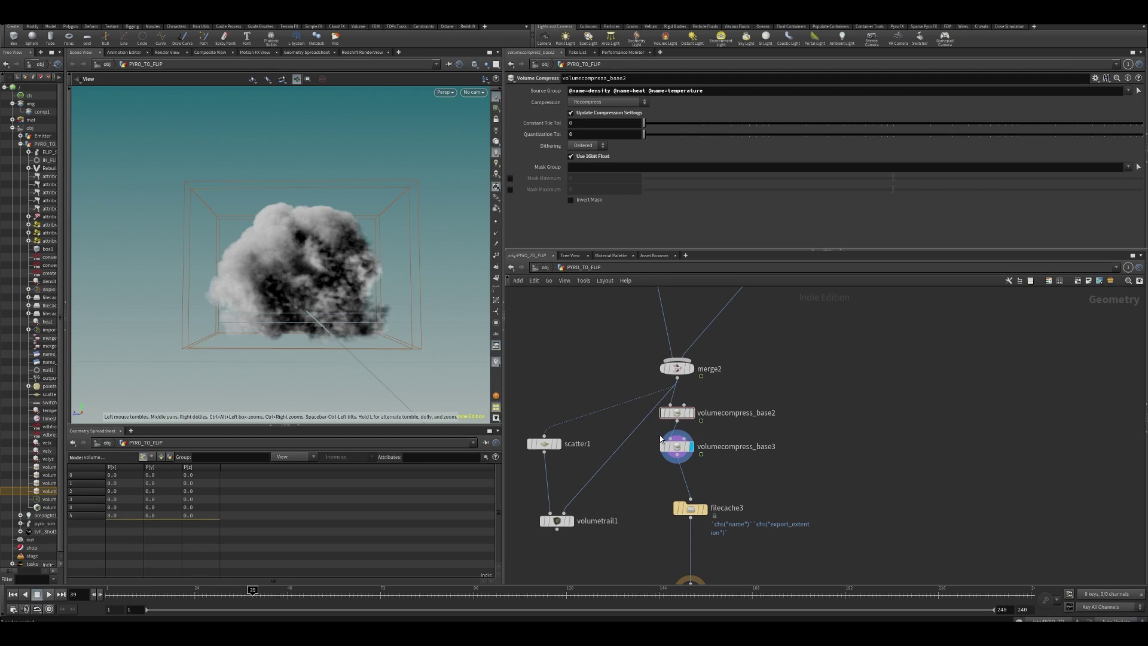
middle_click(674, 446)
middle_click(678, 368)
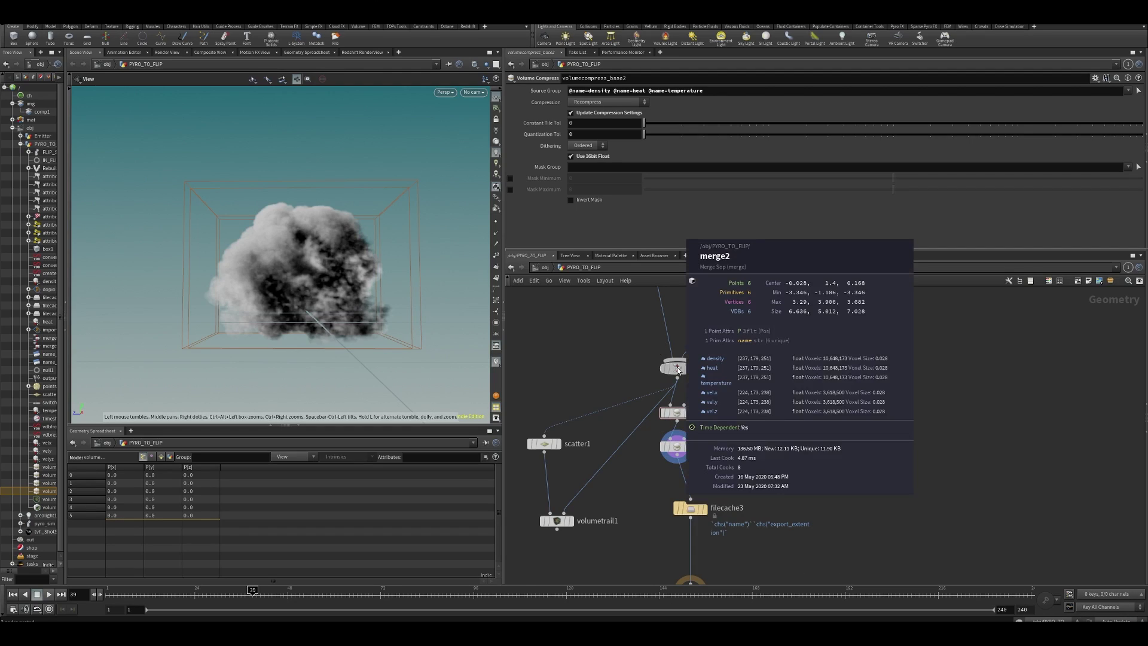
mouse_move(689, 400)
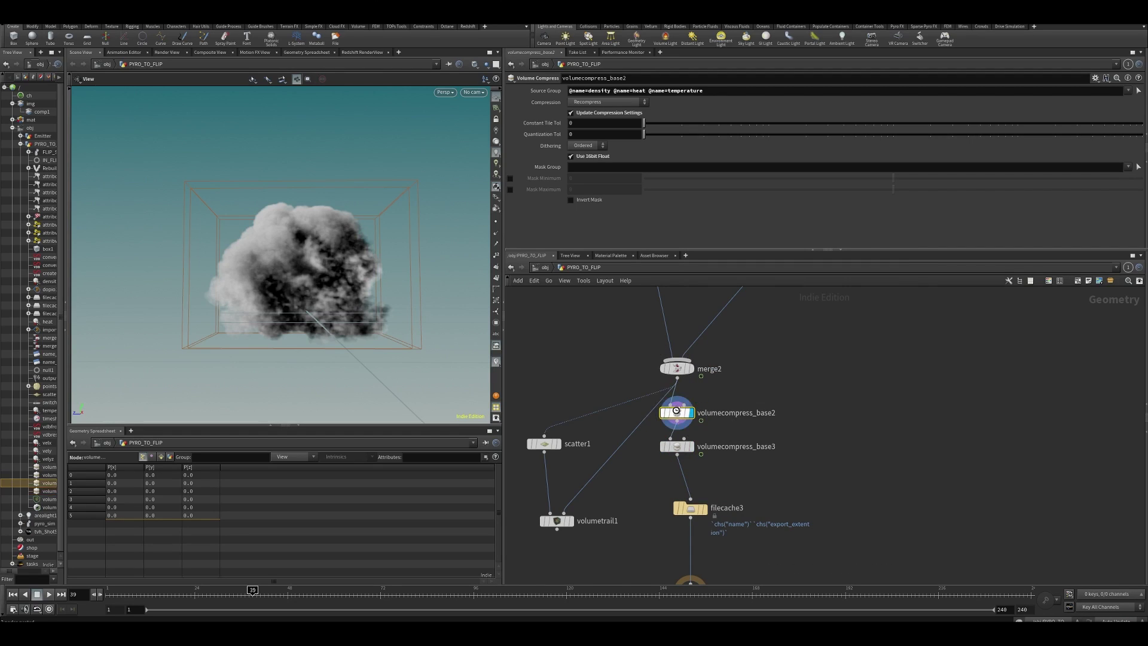
middle_click(678, 414)
Review the available volume names and recheck volumecompress_base3 against merge2.
click(1126, 92)
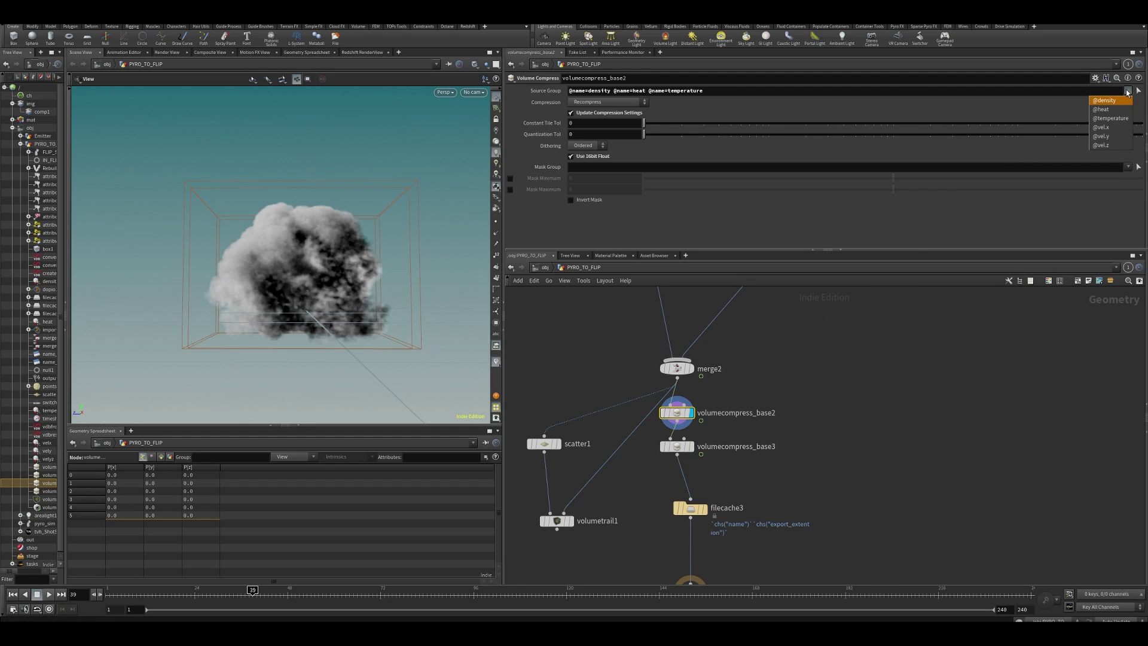
click(859, 472)
click(696, 428)
click(672, 448)
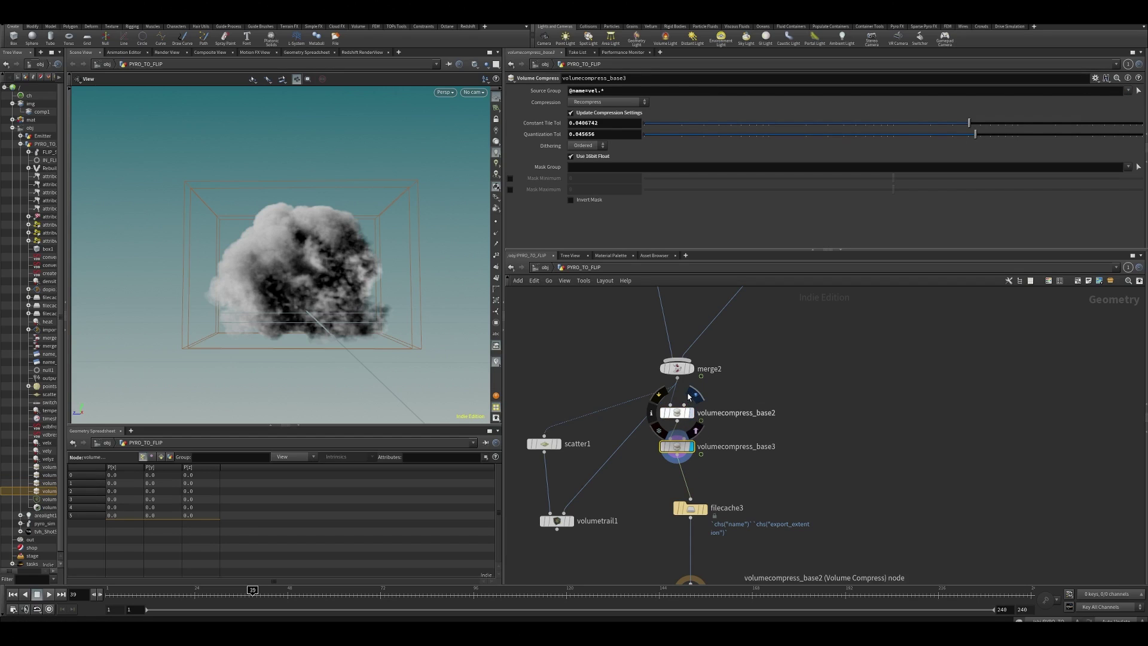
middle_click(678, 373)
Look over Rebuild_volume and switch1, then compare merge2 and volumecompress_base3 node info again.
middle_drag(783, 318, 804, 608)
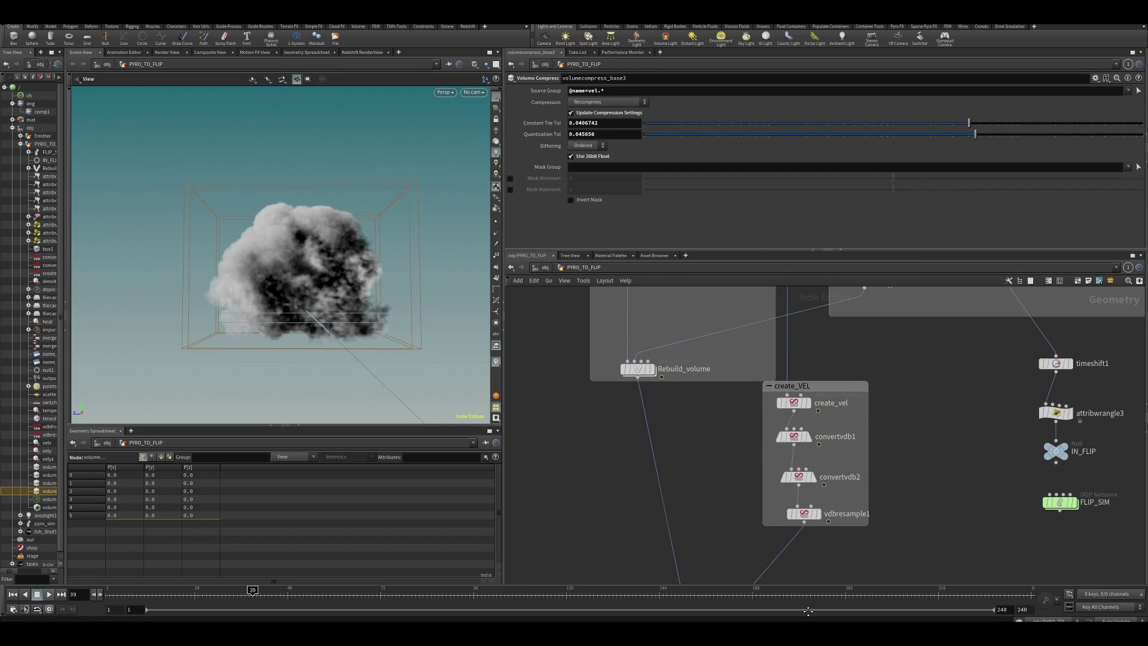
scroll(735, 411, down, 3)
middle_drag(735, 411, 768, 619)
middle_drag(670, 484, 651, 331)
middle_drag(640, 458, 618, 294)
scroll(660, 428, up, 3)
middle_drag(773, 482, 754, 415)
middle_click(717, 404)
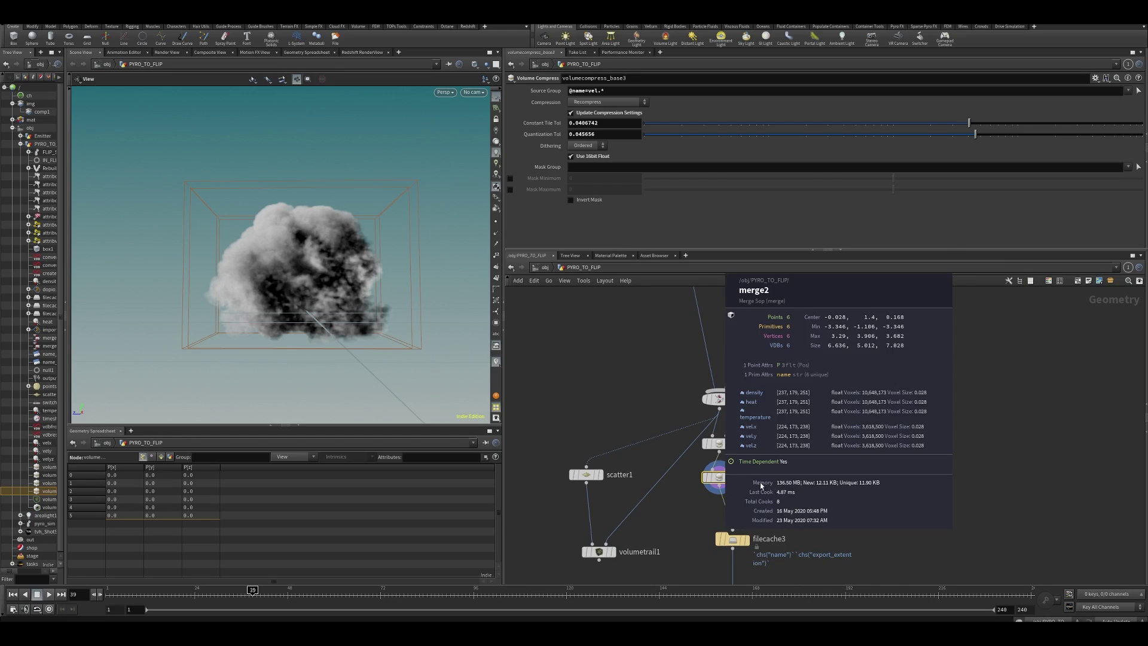
middle_click(721, 477)
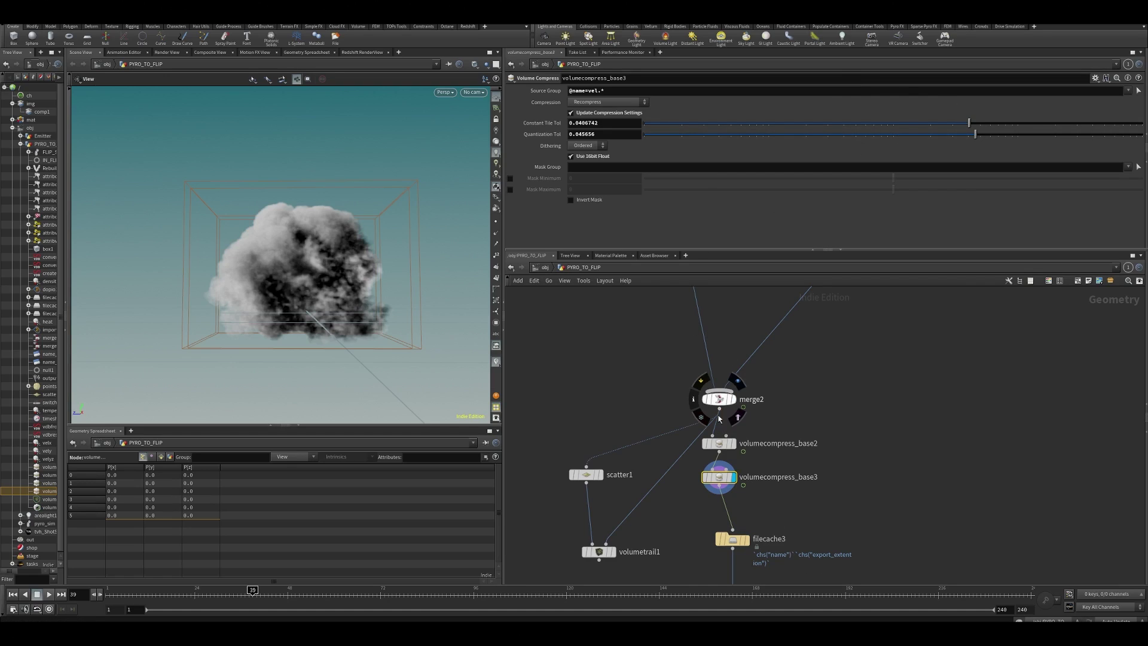
Display volumecompress_base2 with constant tile tolerance 0.000516263 and quantization tolerance 0.000529264.
click(736, 426)
click(720, 443)
drag(736, 126, 733, 126)
click(734, 135)
middle_click(723, 445)
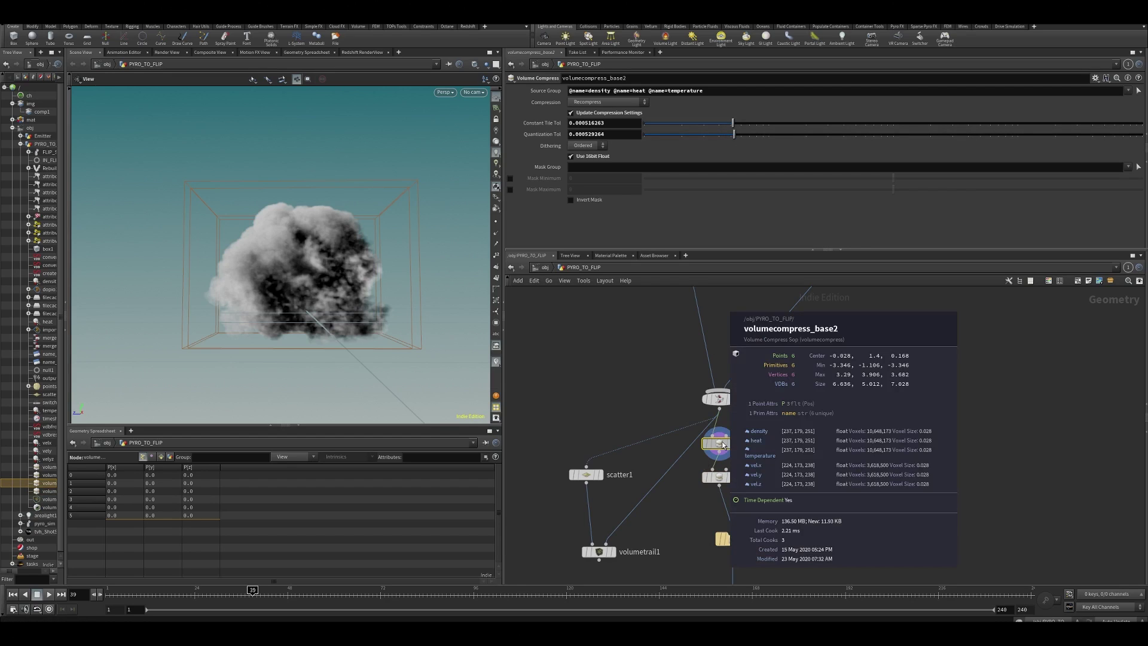
triple_click(705, 91)
key(BackSpace)
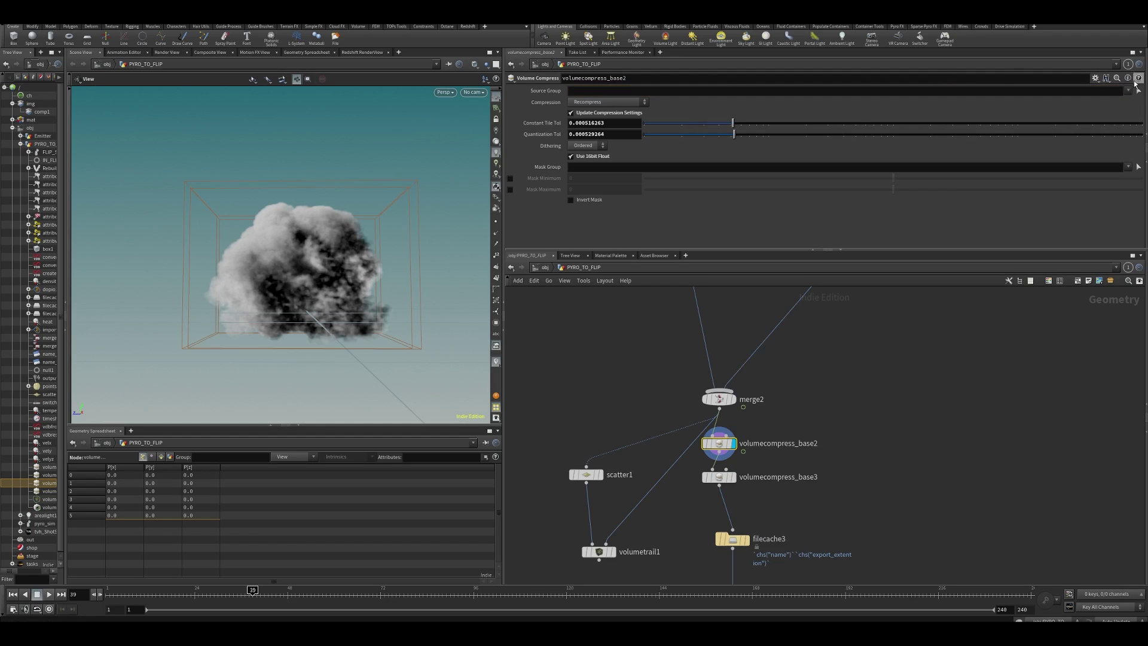
click(1128, 90)
click(1097, 113)
Delete the volume compress node and inspect box1 and vdbfrompolygons1 geometry info.
middle_click(718, 443)
key(Delete)
middle_drag(646, 291, 645, 473)
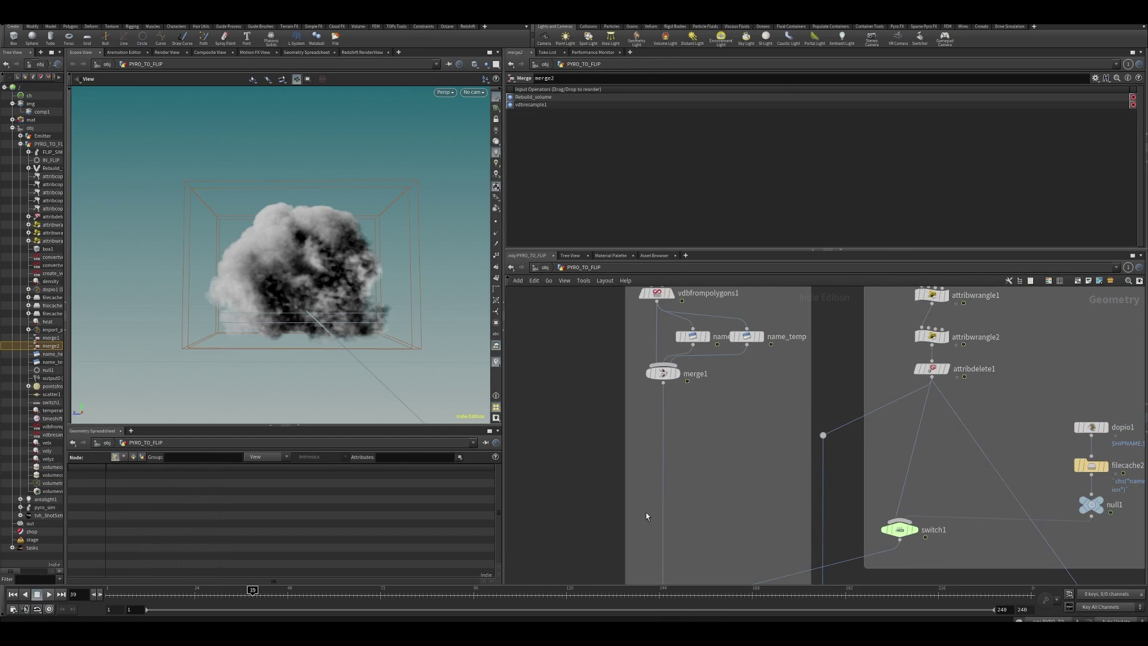
middle_drag(642, 335, 634, 416)
middle_click(645, 344)
middle_click(649, 381)
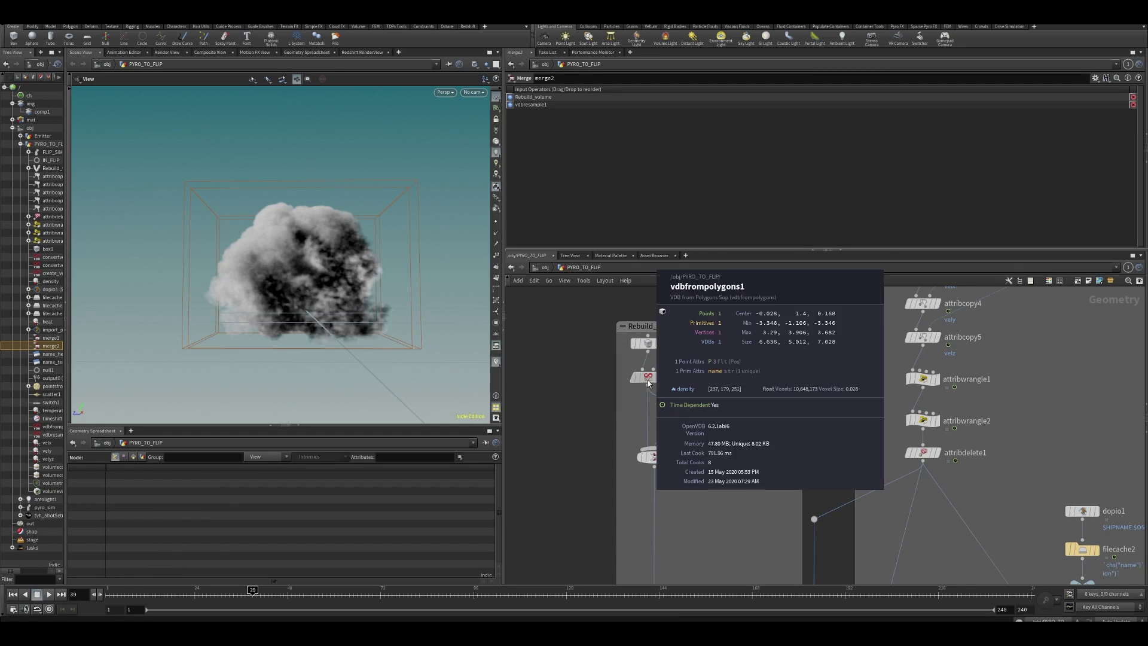
key(f)
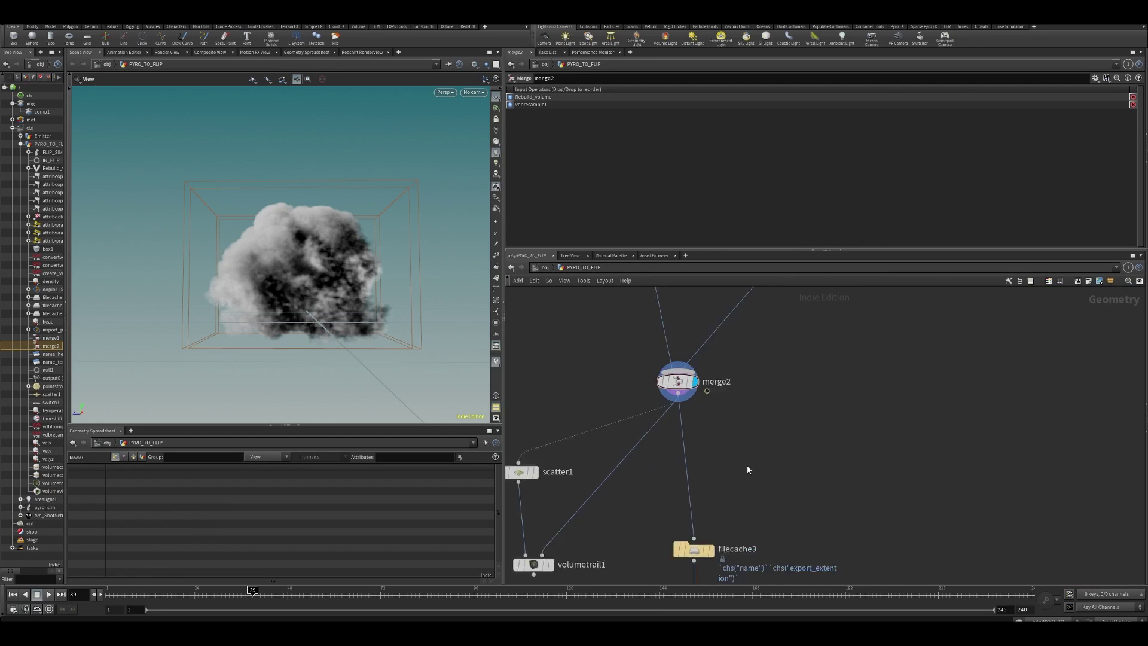
Inspect merge2's volume info before adding a node below it.
key(Tab)
key(Escape)
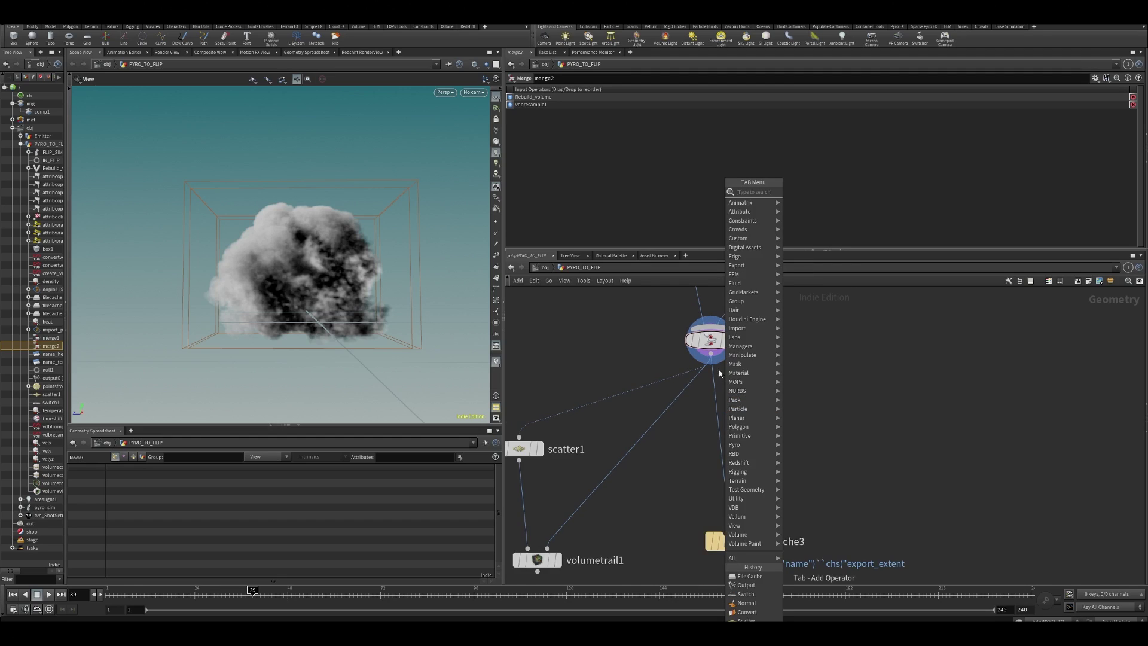
key(Escape)
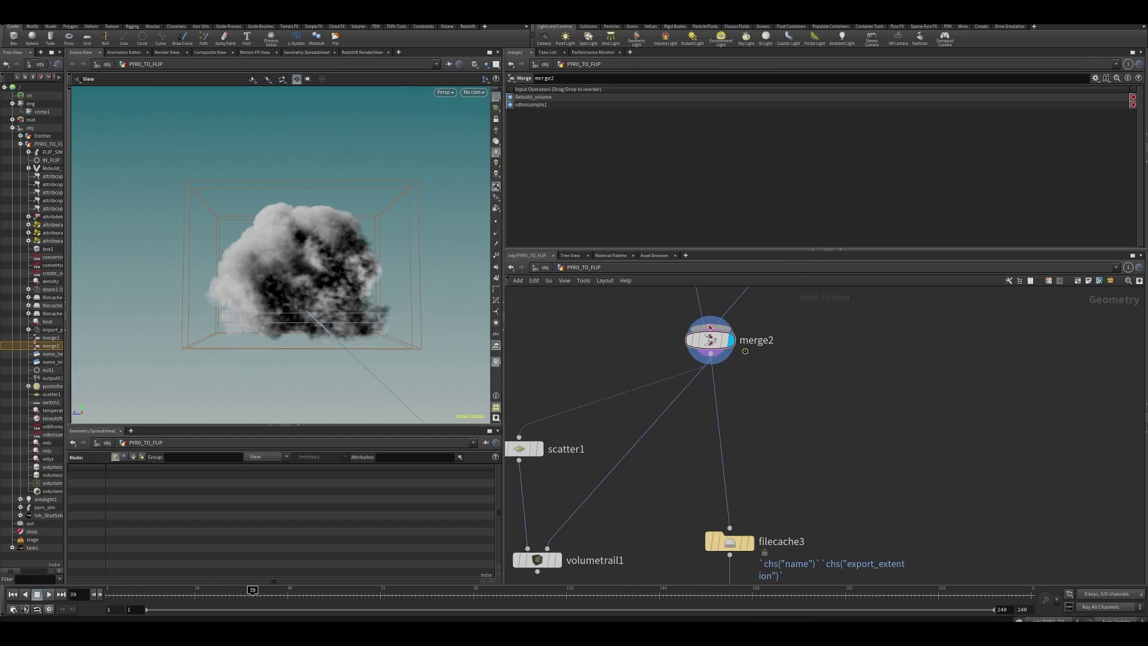
right_click(710, 330)
key(Escape)
middle_click(711, 338)
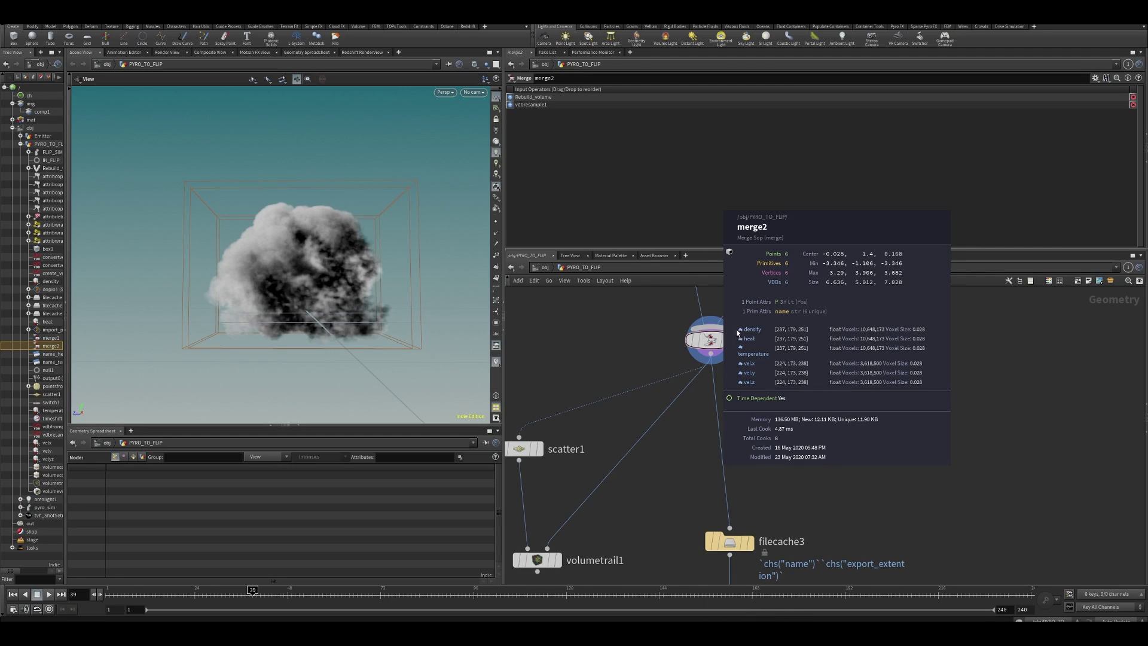
Add a Convert VDB node (convertvdb3) directly below merge2 and display it.
key(Tab)
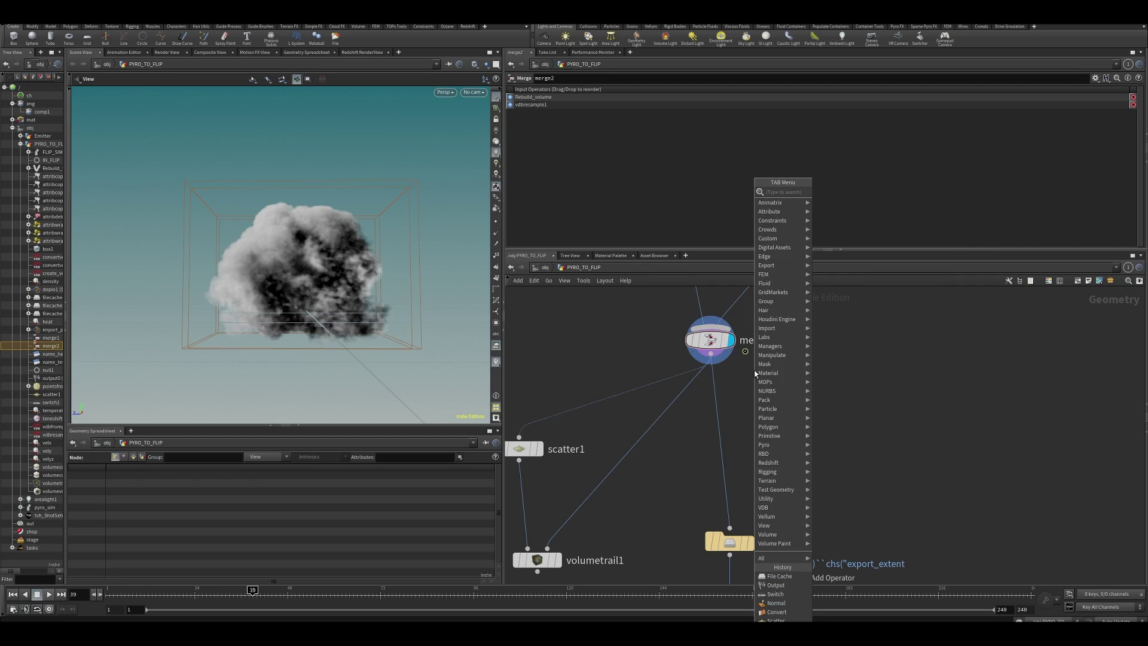
text(convert v)
key(Return)
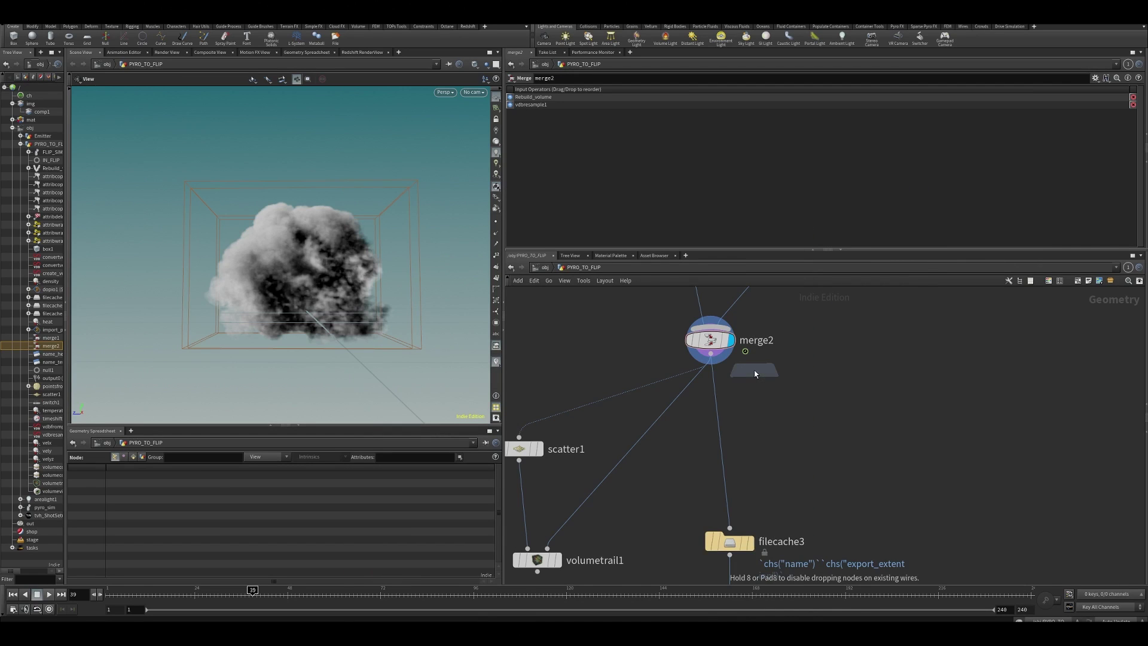
scroll(756, 380, up, 2)
click(756, 381)
drag(756, 383, 715, 423)
click(739, 383)
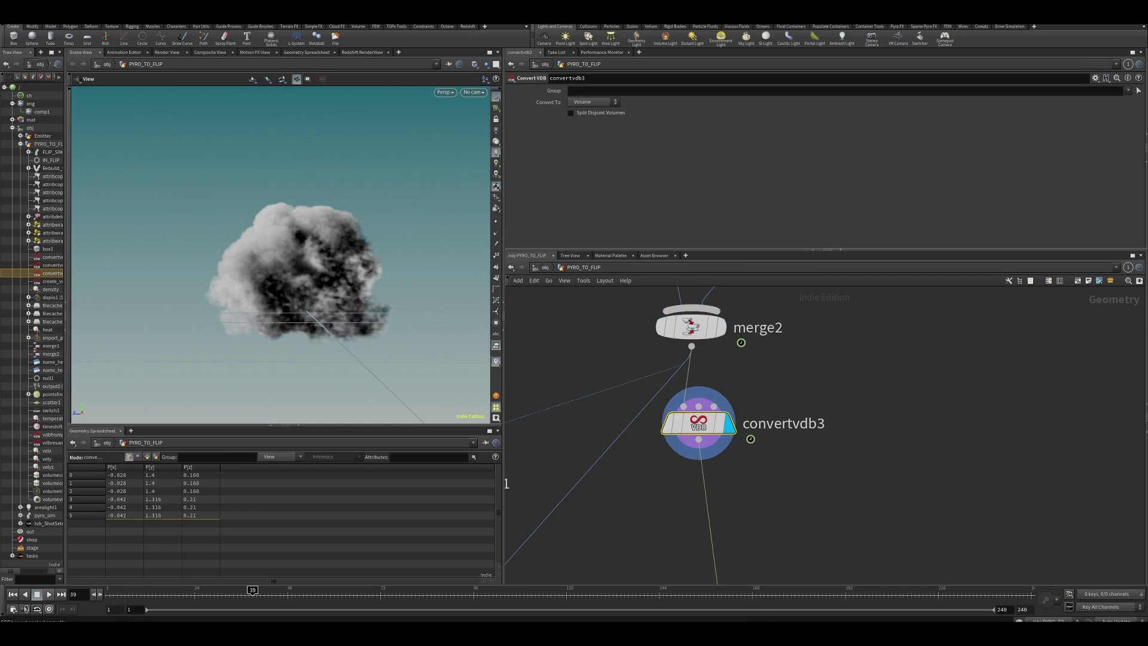
Set convertvdb3's Convert To to Volume, giving 111.85 MB versus merge2's 136.90 MB.
click(593, 102)
click(585, 120)
middle_click(703, 422)
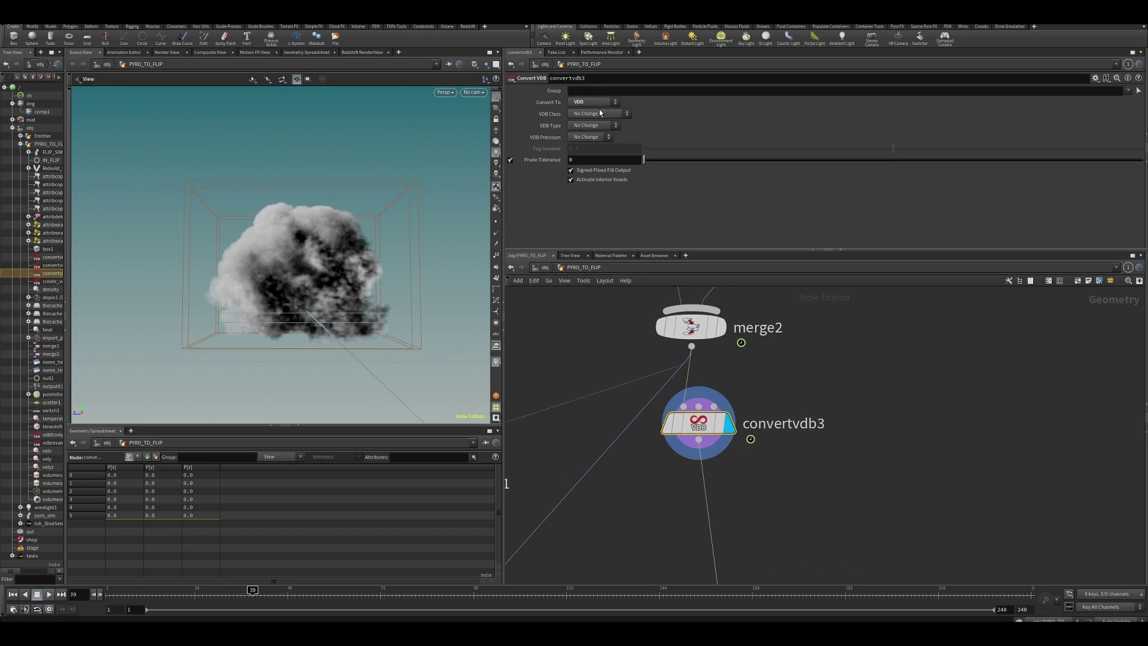
click(593, 102)
click(595, 117)
middle_click(709, 427)
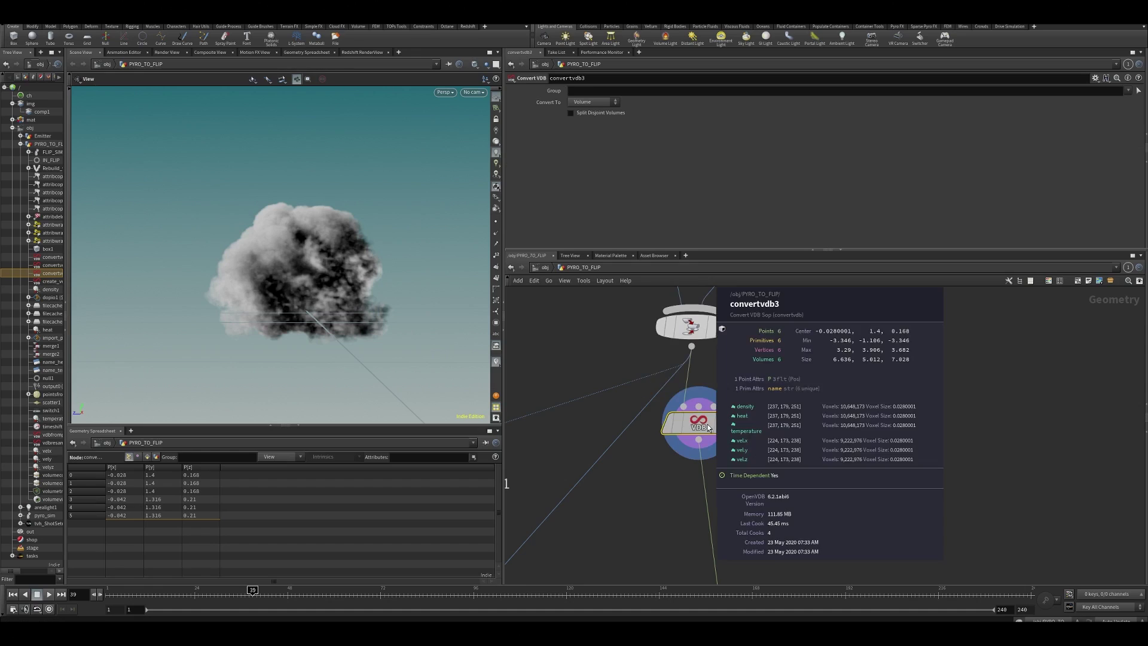
middle_click(715, 337)
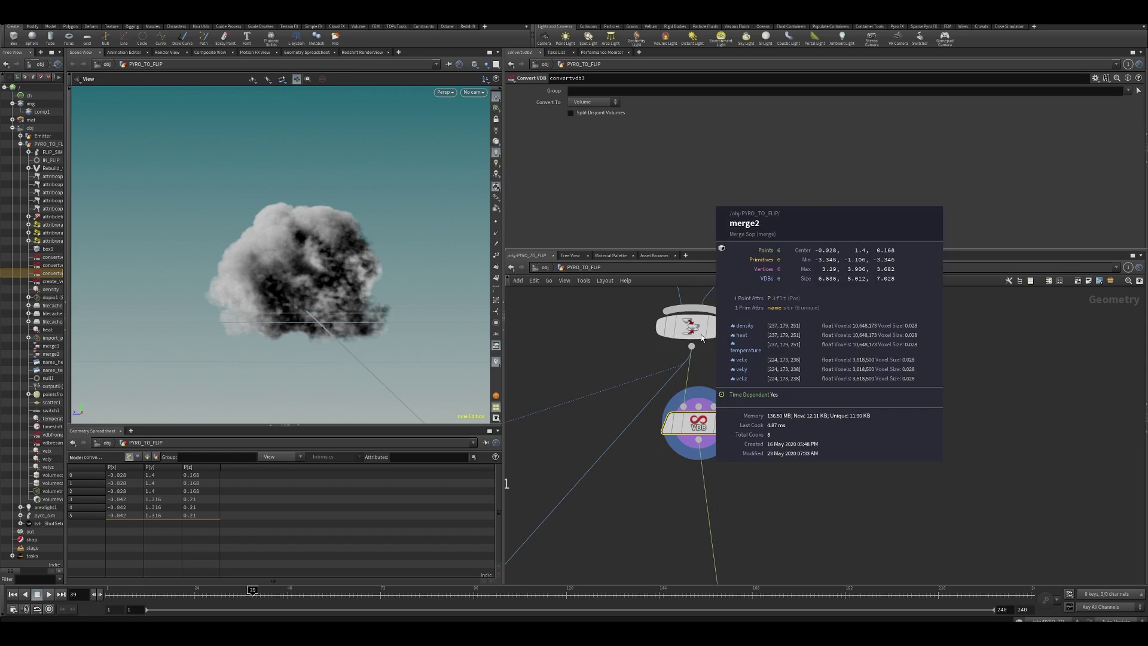
middle_click(689, 430)
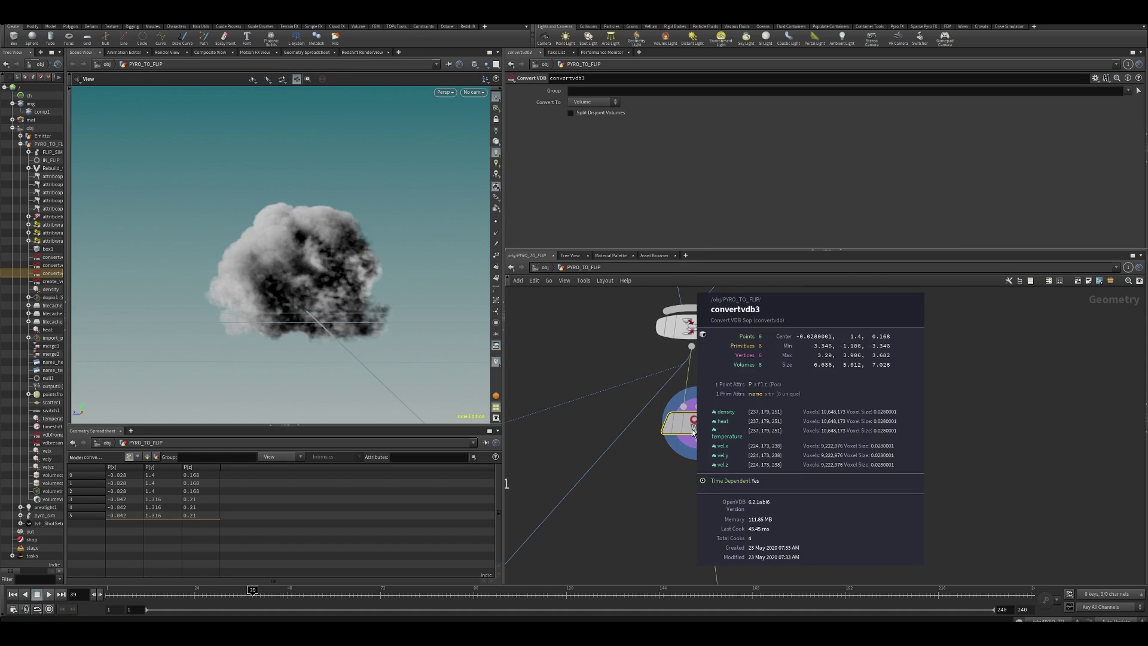
middle_click(687, 424)
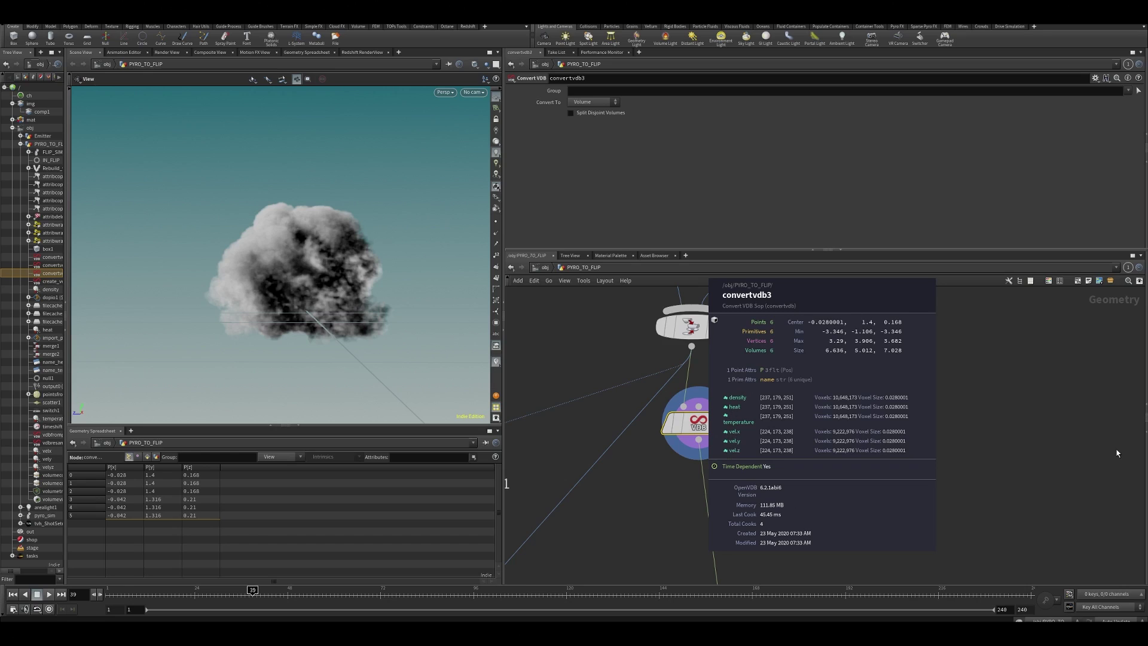
Paste both volume compress nodes onto the convertvdb3–filecache3 wire, displaying volumecompress_base3 at 39.78 MB.
drag(341, 267, 314, 259)
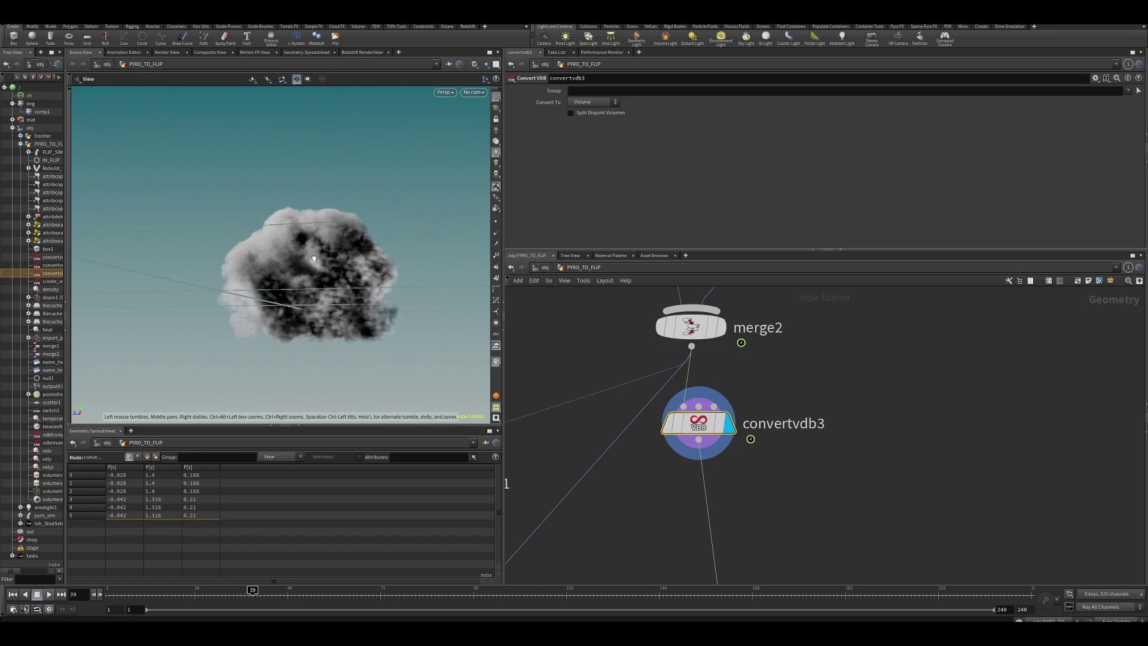
scroll(730, 382, down, 3)
key(ctrl+v)
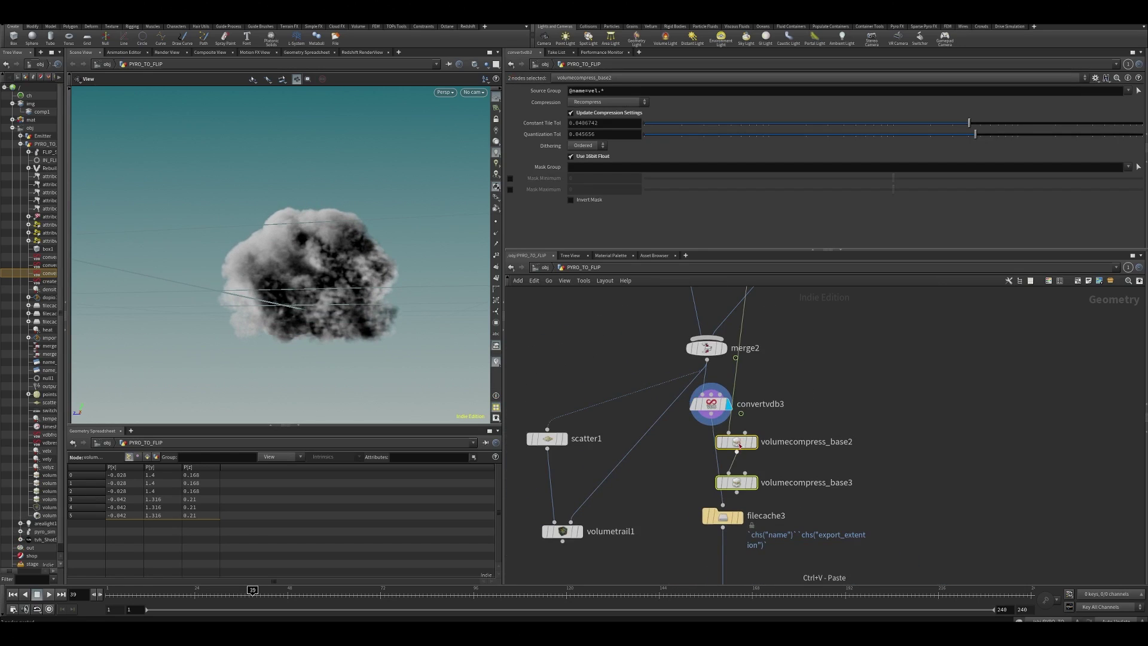
drag(736, 448, 710, 450)
click(728, 470)
click(732, 463)
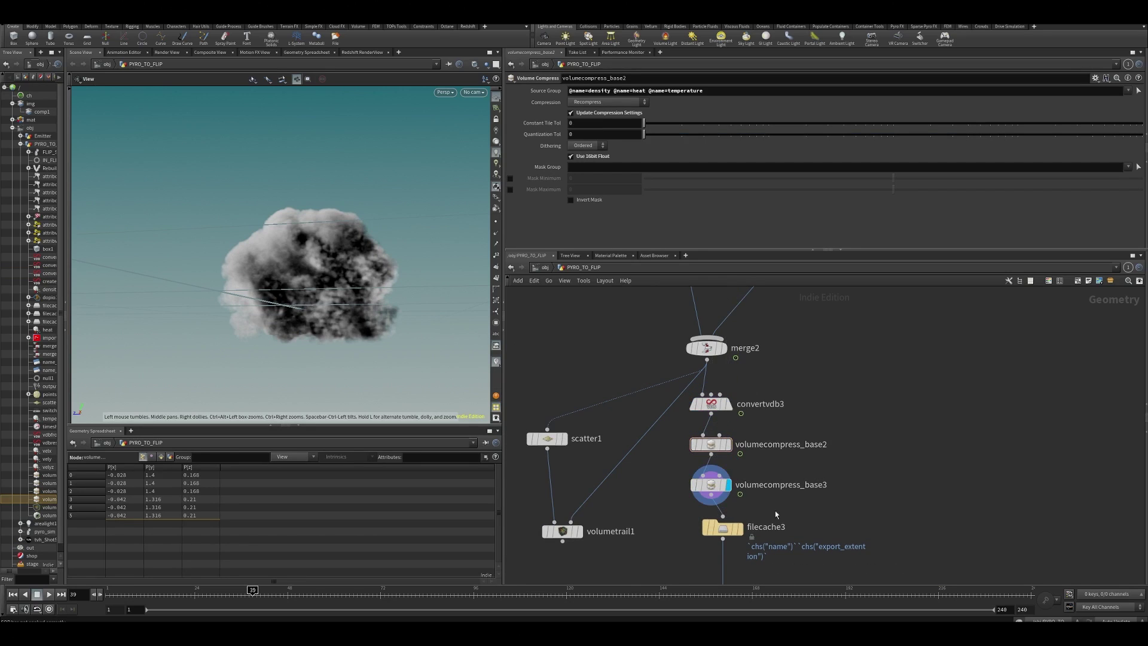
middle_click(709, 485)
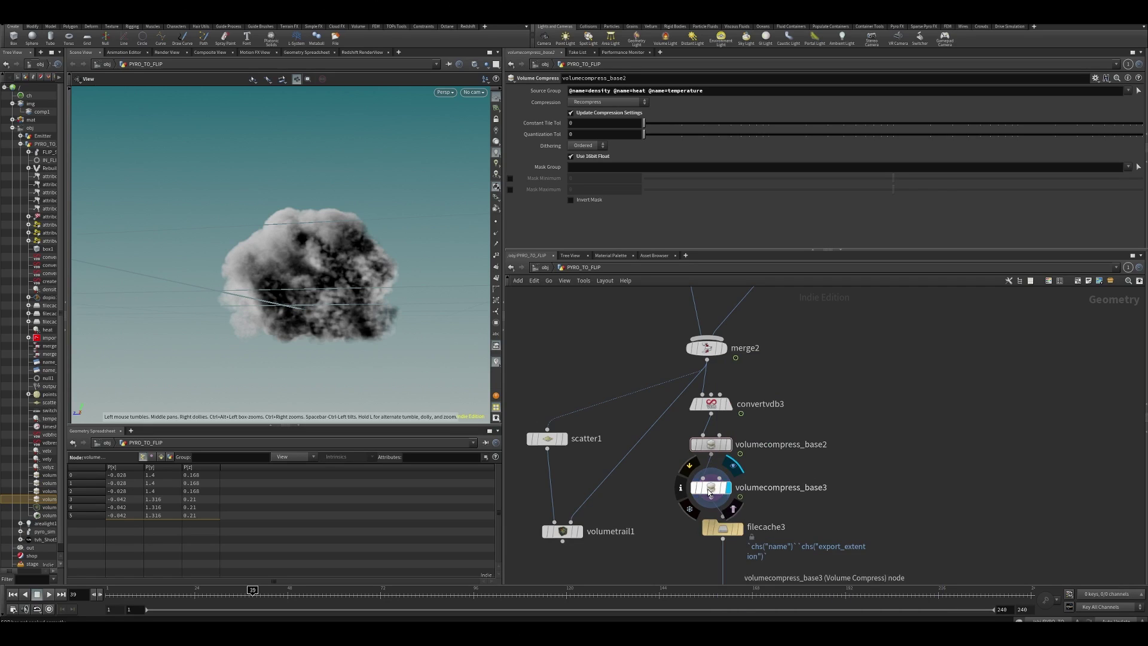
click(709, 487)
middle_drag(655, 494, 660, 424)
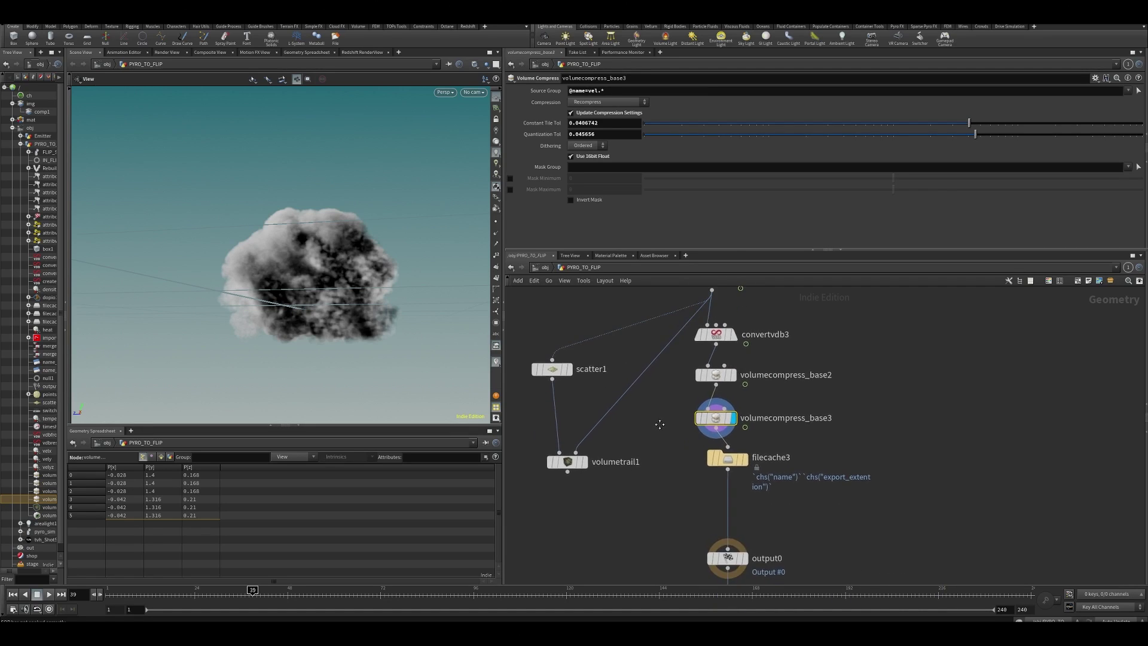
middle_click(718, 423)
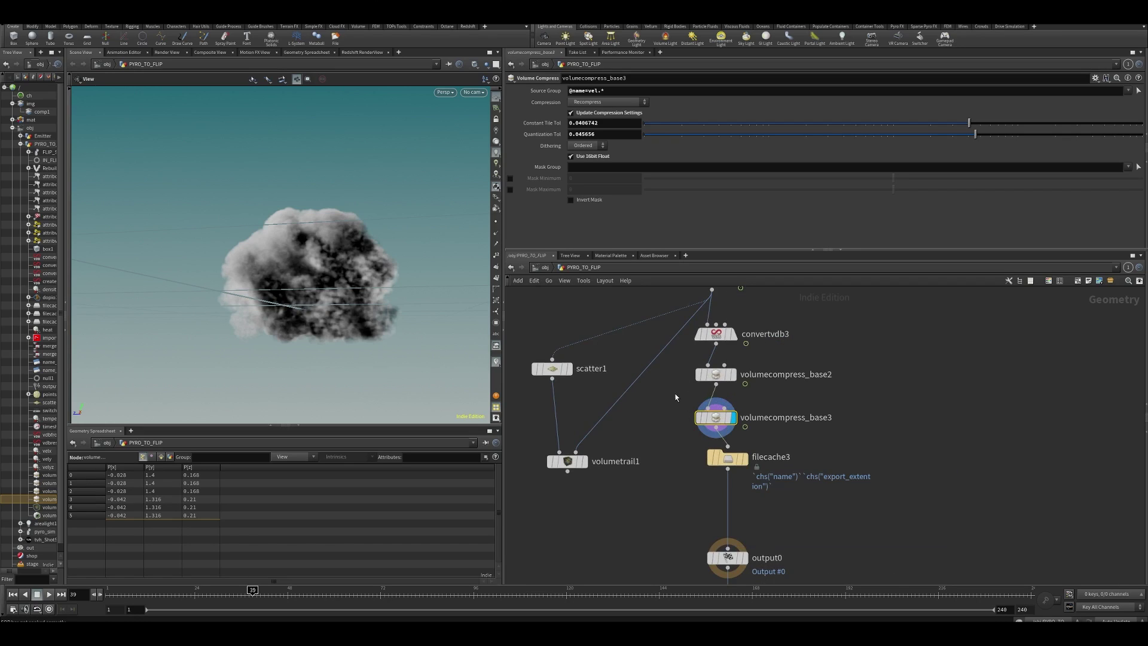
Wire volumecompress_base3 into volumetrail1's second input and view the resulting trails.
drag(715, 426, 575, 452)
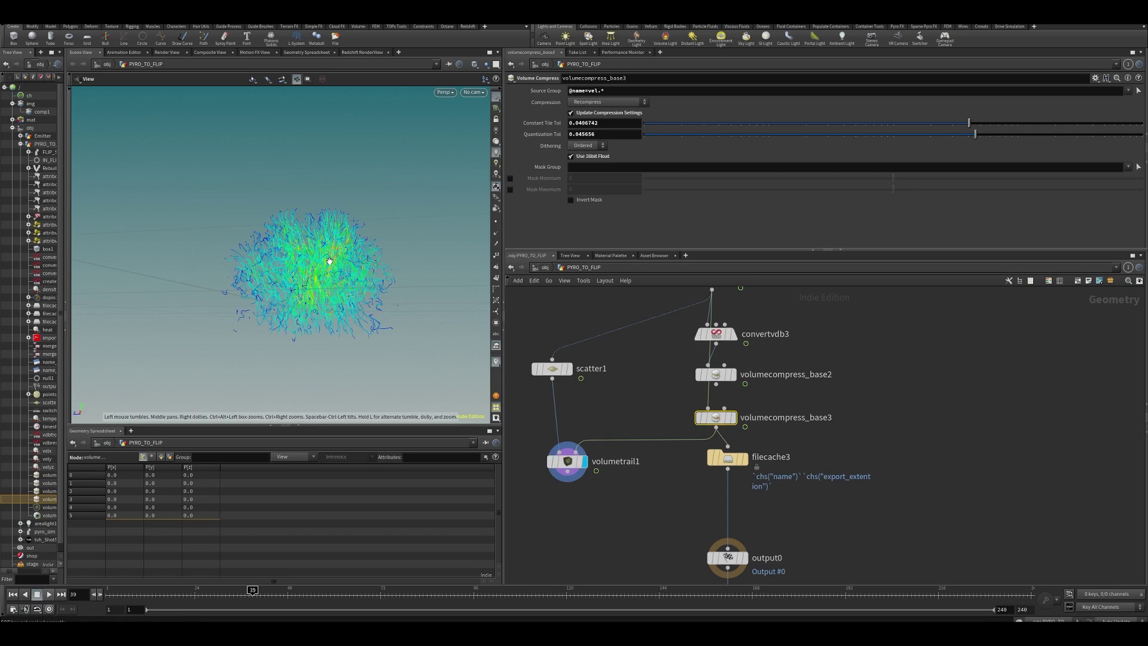
drag(329, 261, 370, 282)
click(557, 458)
middle_drag(633, 370, 637, 397)
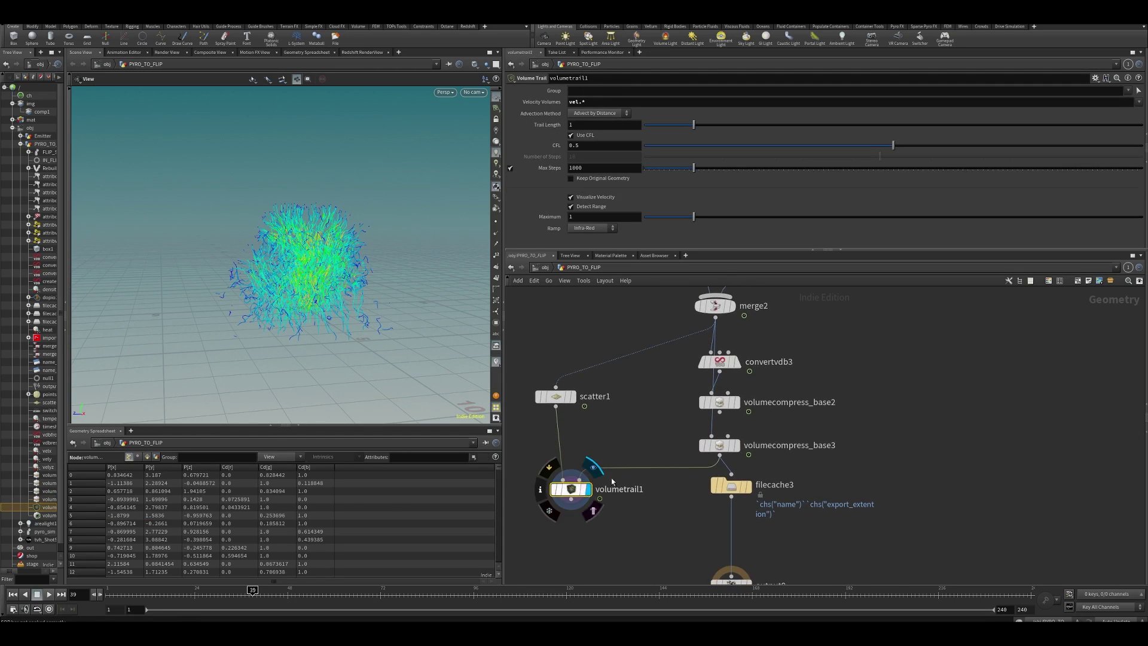
Chain volumecompress_base2 into volumecompress_base3, then bypass base3.
mouse_move(708, 427)
drag(719, 412, 711, 436)
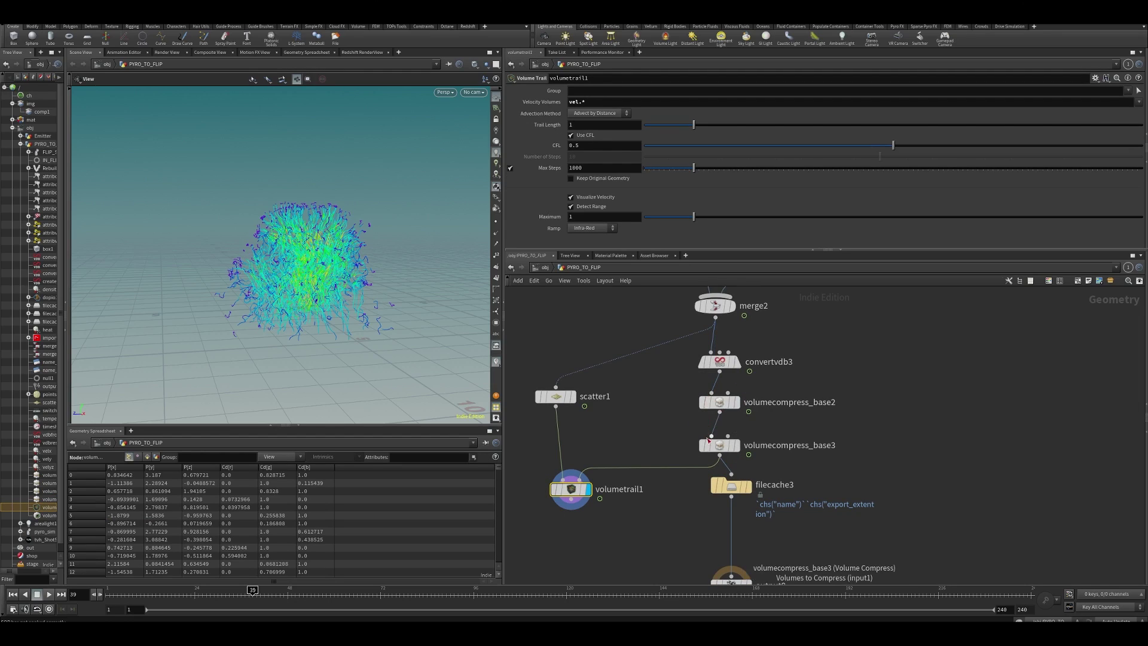
click(703, 422)
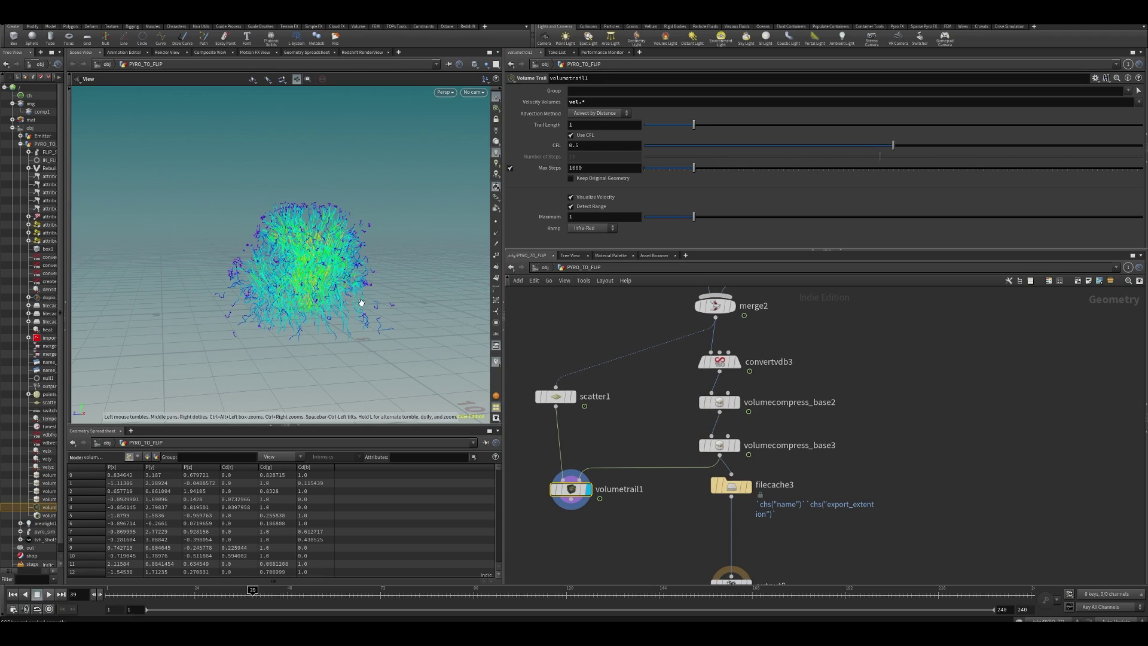
Check the node info of volumecompress_base3 and merge2.
middle_click(725, 447)
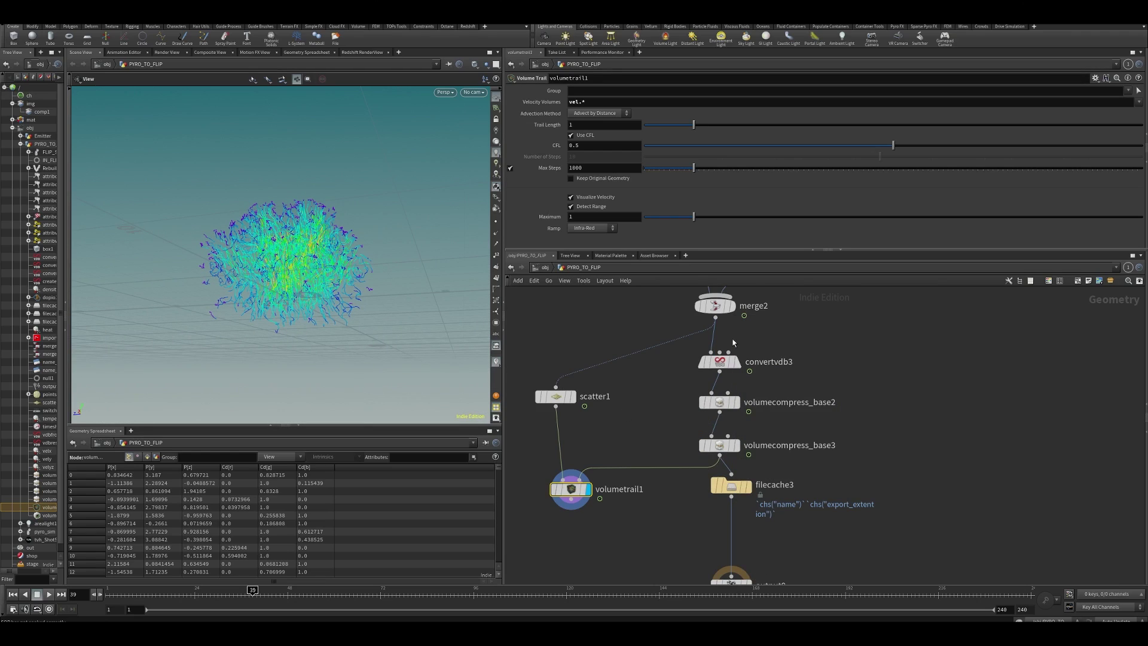
middle_drag(738, 327, 767, 432)
middle_click(751, 407)
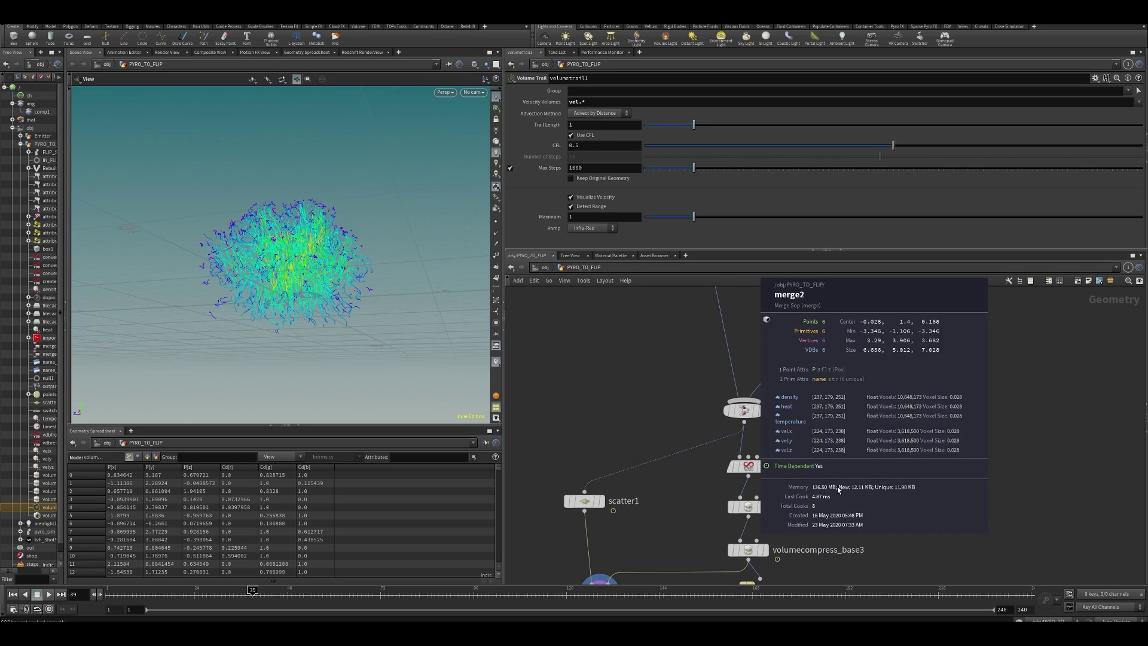
Display merge2's smoke, then switch the display to volumecompress_base3's compressed result.
click(759, 410)
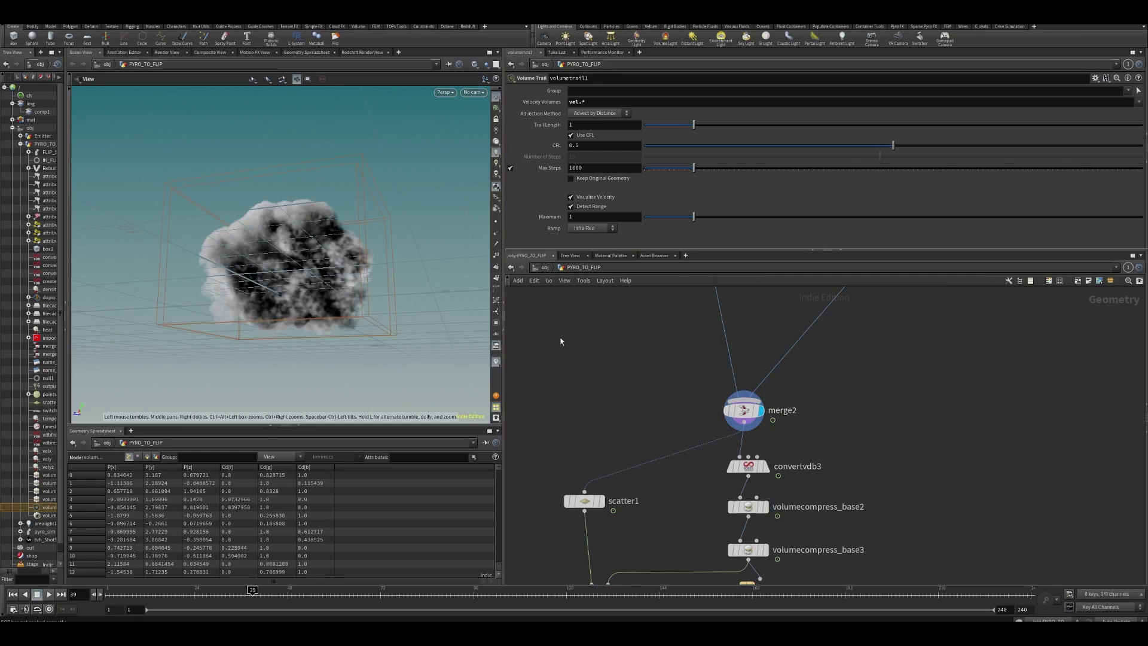
drag(489, 326, 328, 317)
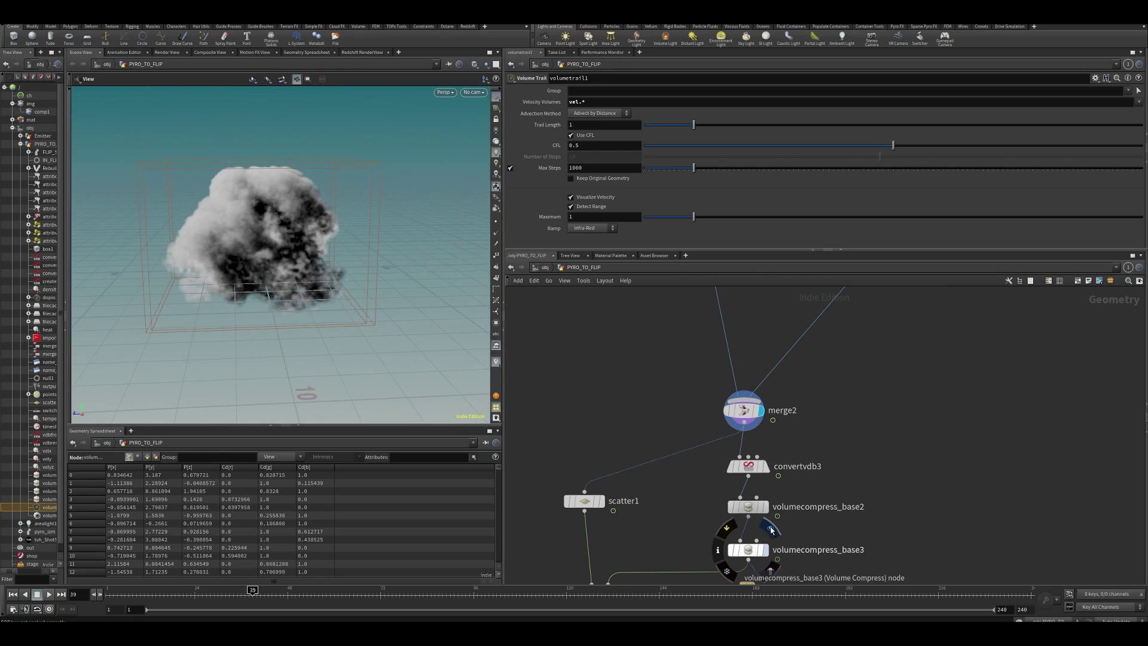
click(770, 530)
Compare volumecompress_base3's memory and volume stats against merge2's.
middle_drag(781, 569, 816, 446)
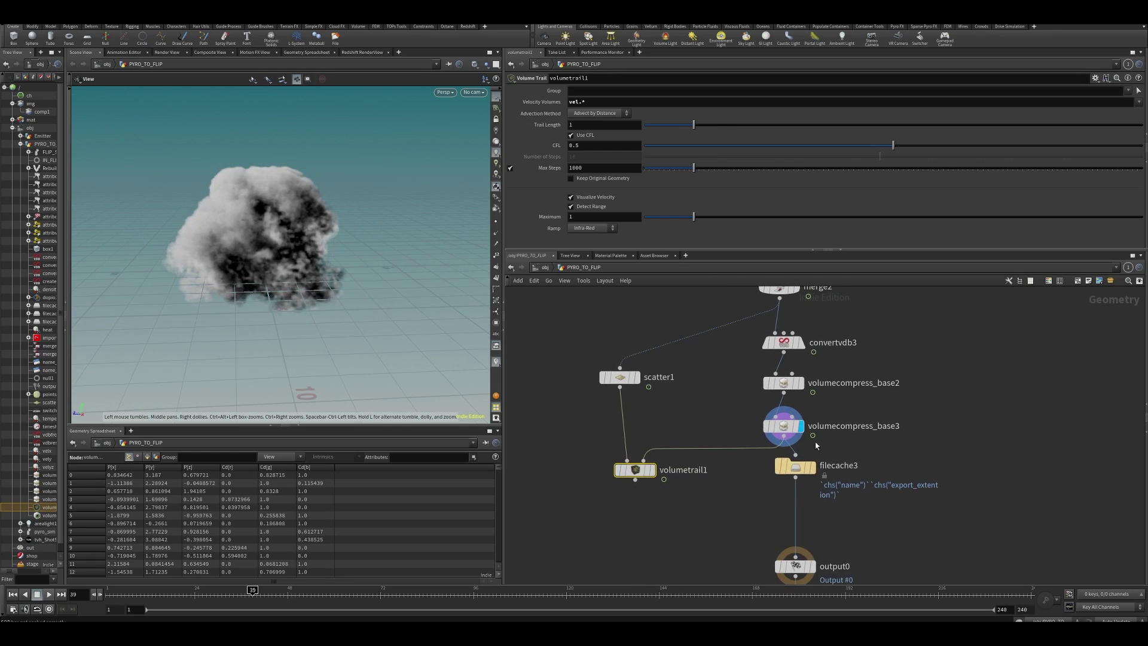
middle_click(792, 426)
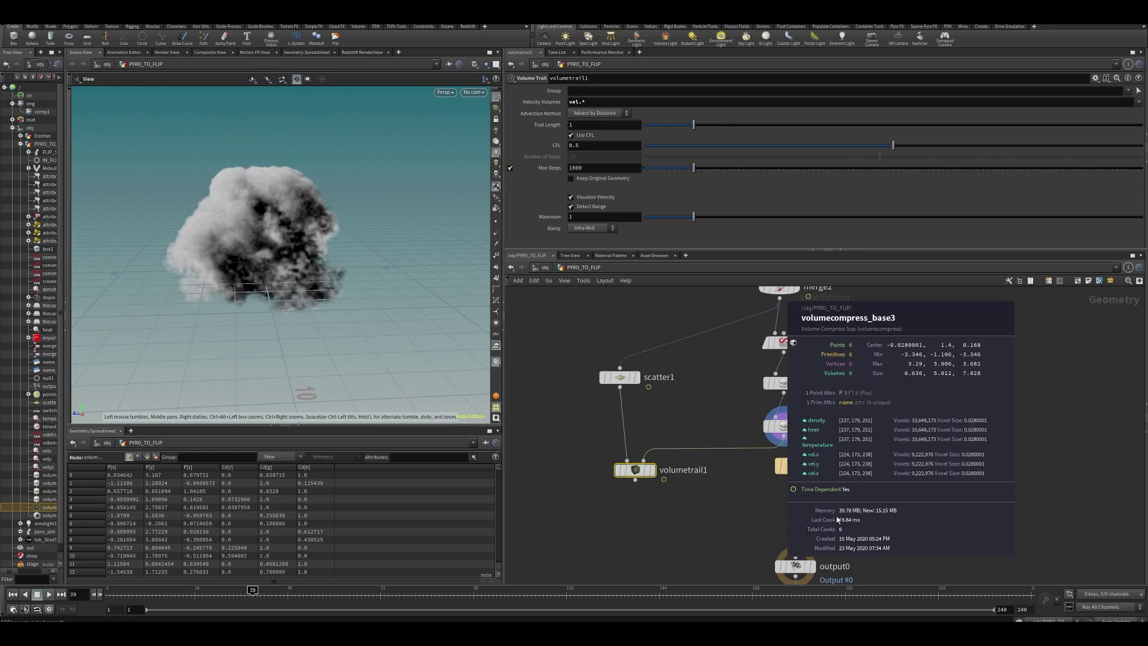
middle_drag(834, 509, 840, 575)
middle_click(793, 355)
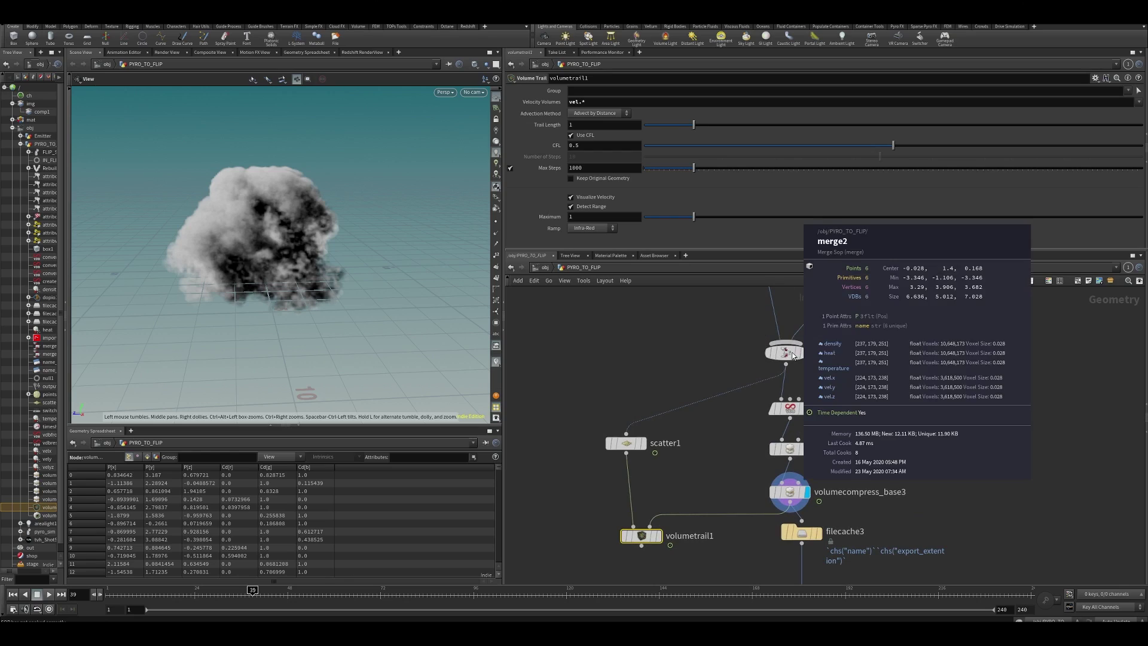
middle_drag(726, 487, 697, 383)
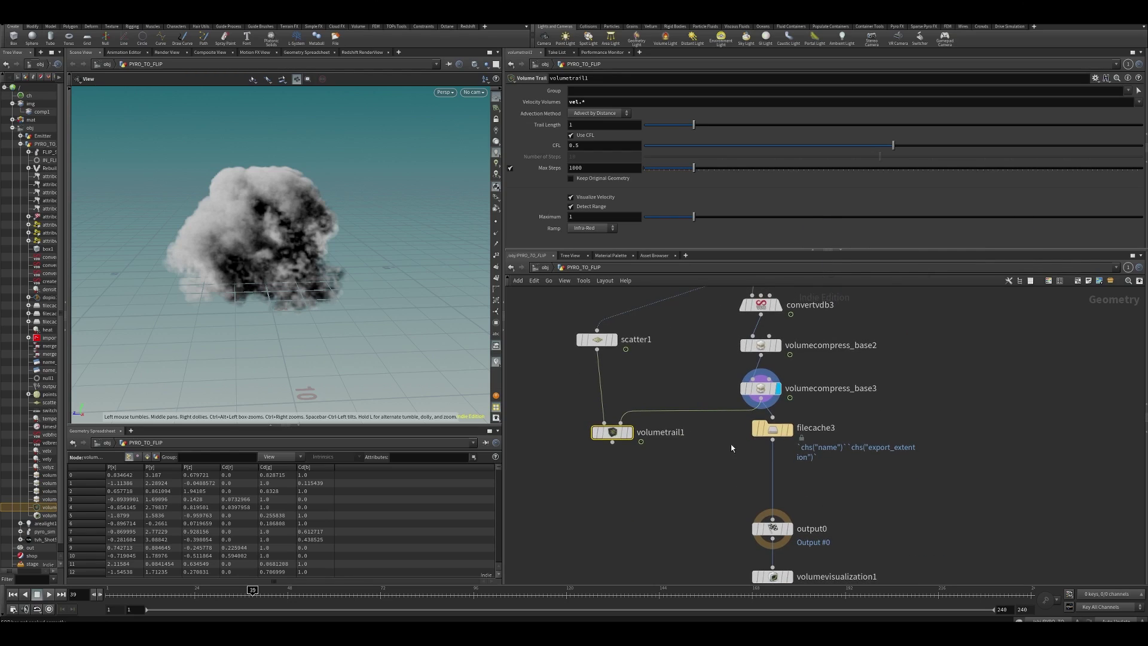
Reposition filecache3 and output0 closer together at the end of the chain.
drag(777, 431, 759, 457)
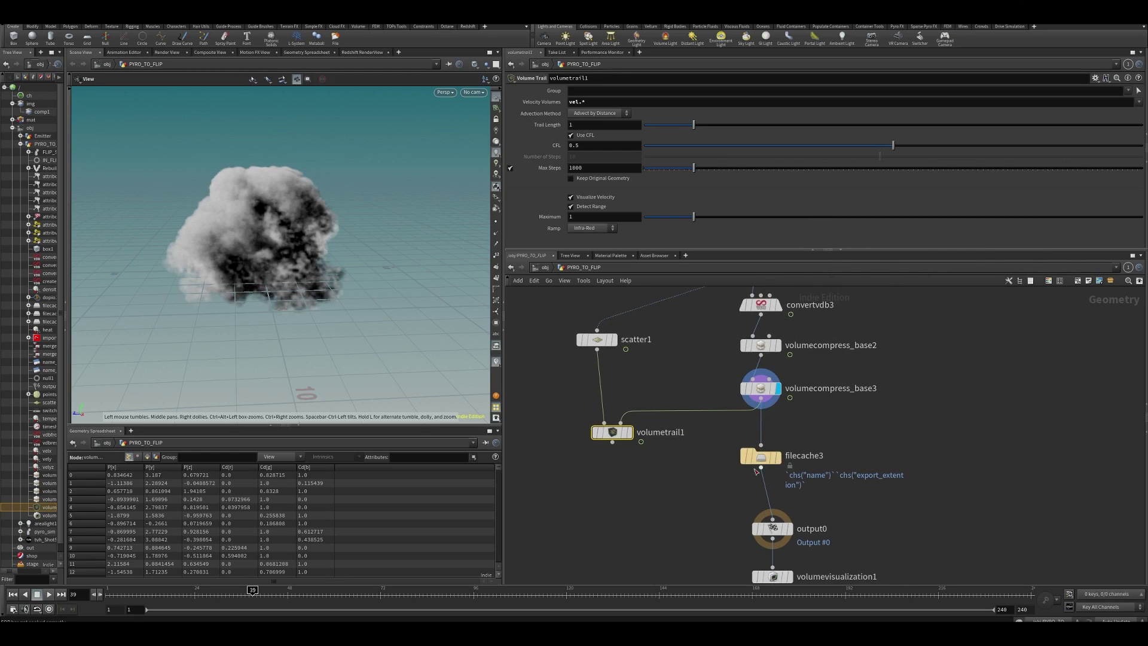
scroll(764, 475, down, 2)
click(782, 517)
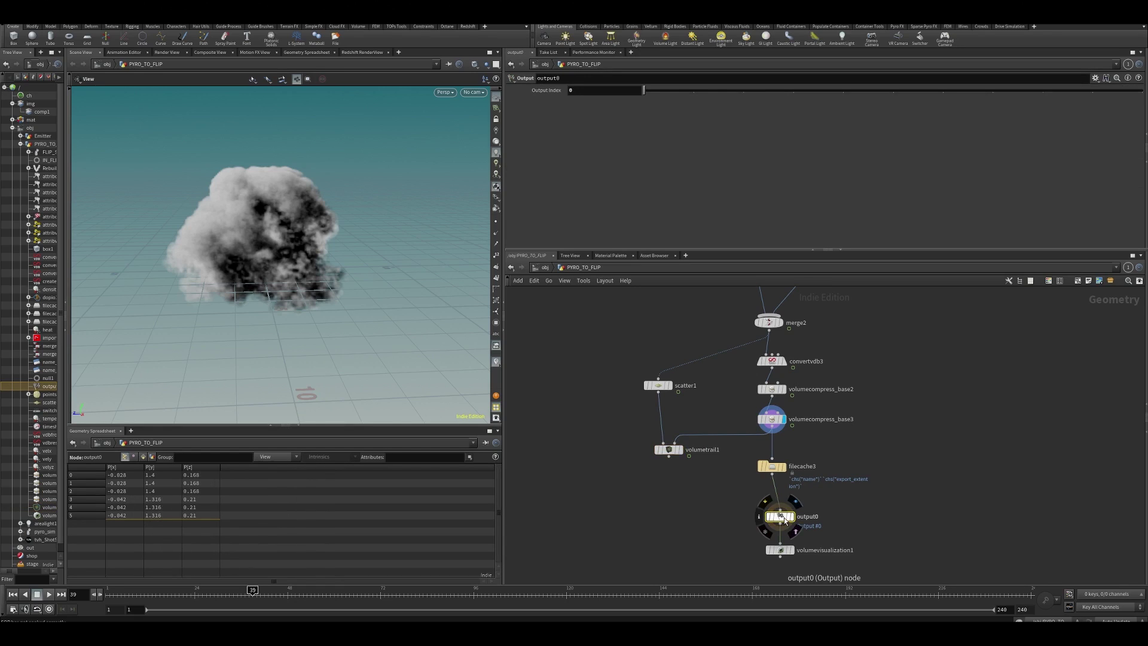
drag(785, 519, 778, 506)
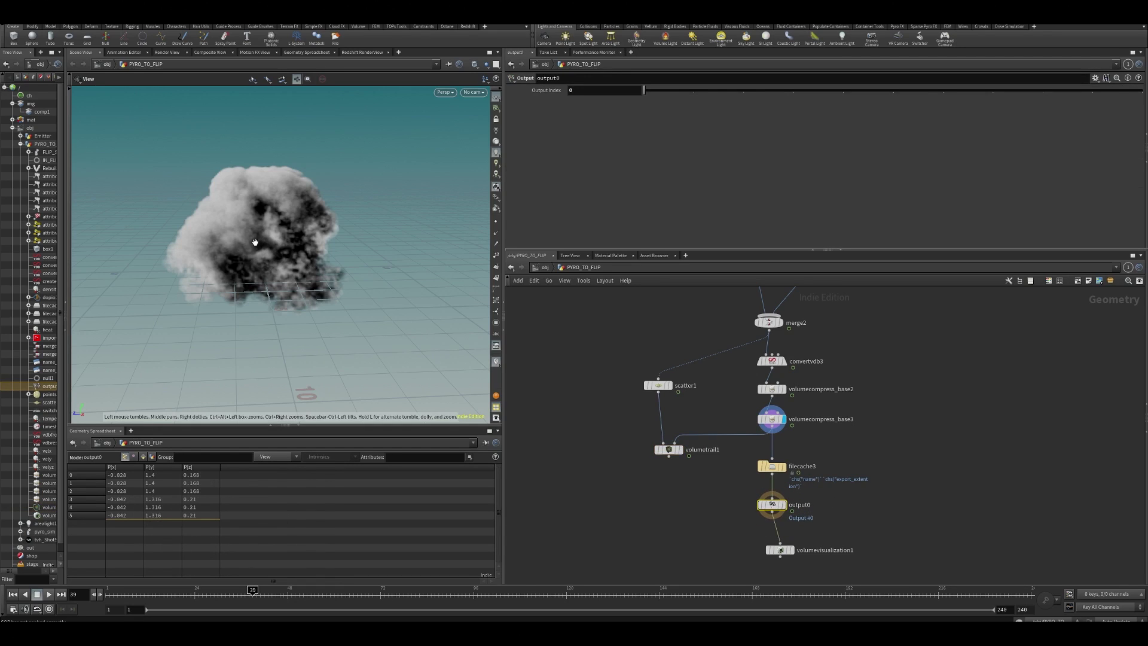
drag(255, 242, 283, 276)
scroll(273, 236, up, 5)
scroll(273, 237, down, 3)
scroll(284, 276, down, 3)
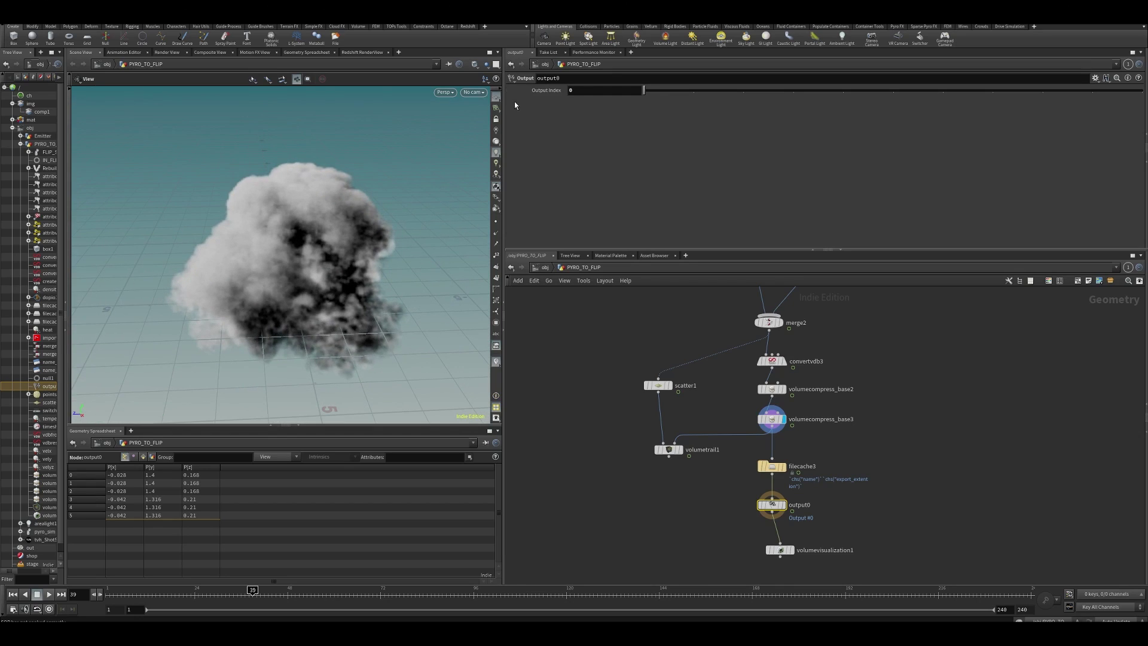
Turn off the viewport reference grid and deselect output0.
click(494, 98)
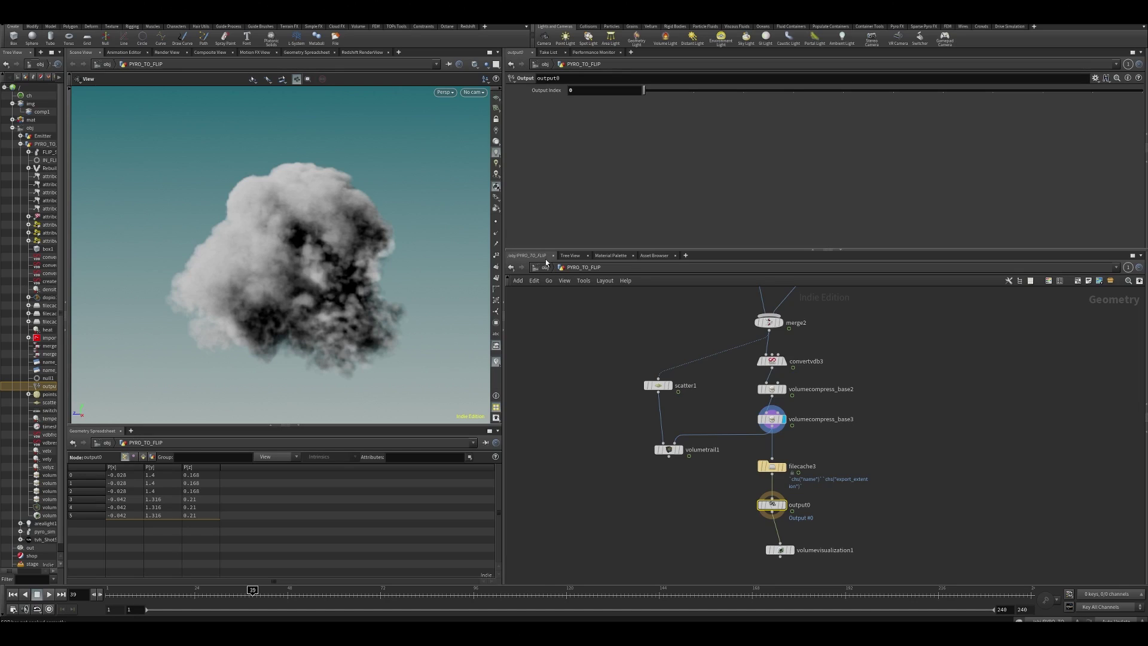
click(1012, 453)
Look over the upstream create_VEL, FLIP_SIM and switch1 nodes, then return to filecache3.
scroll(914, 446, down, 3)
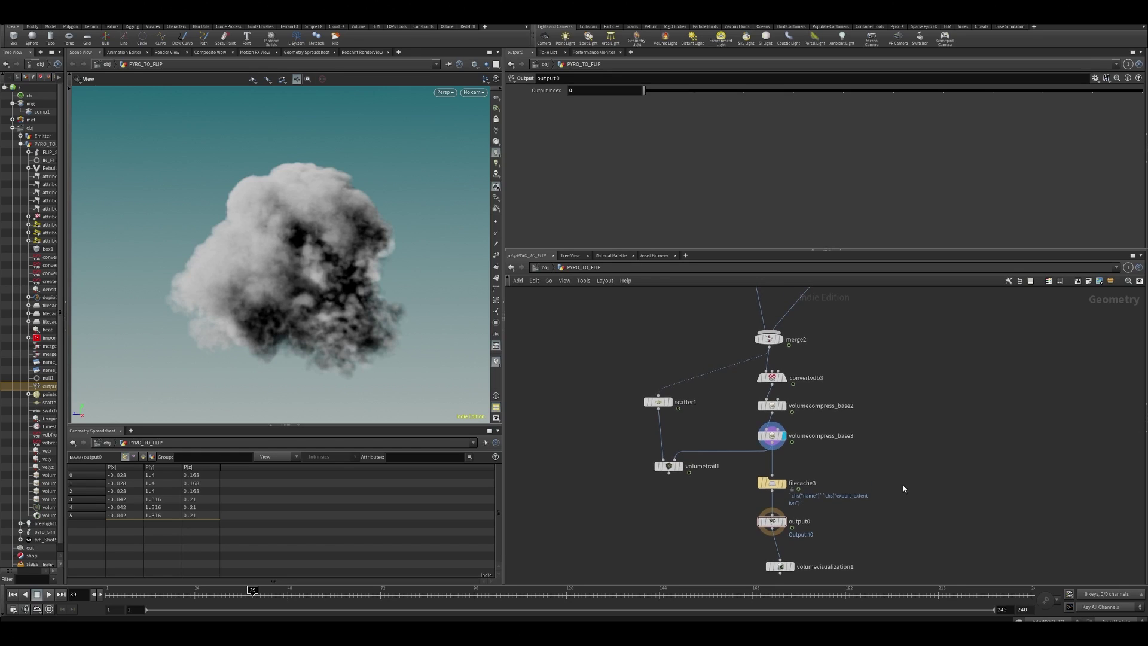
middle_drag(852, 412, 810, 508)
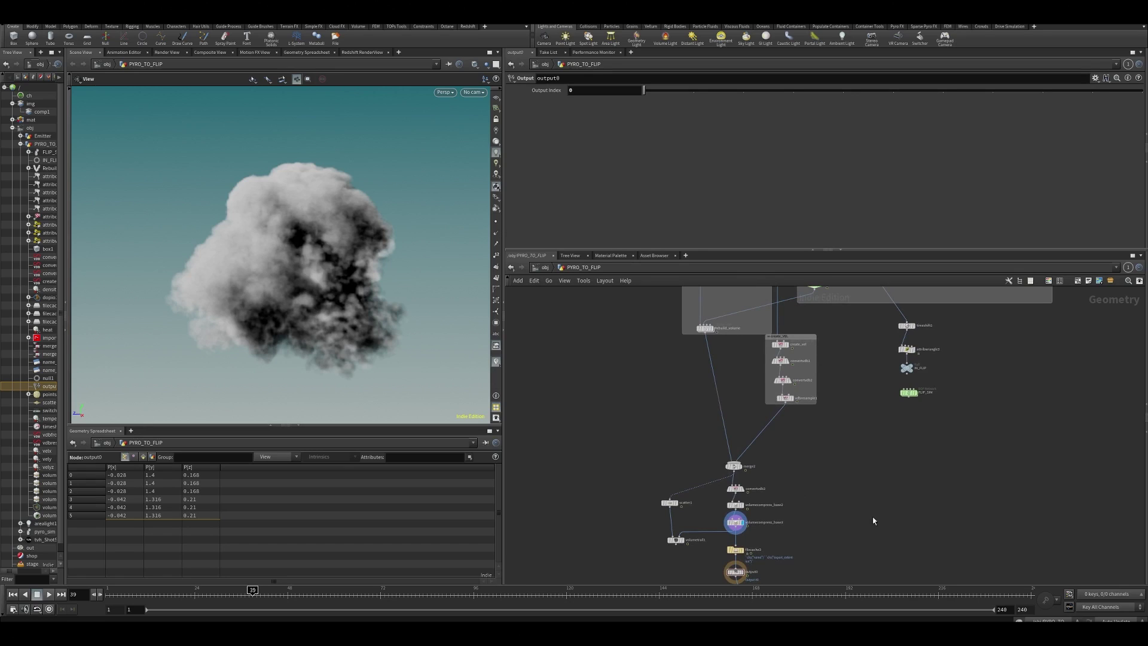
middle_click(681, 502)
middle_drag(838, 508, 812, 423)
scroll(653, 484, up, 3)
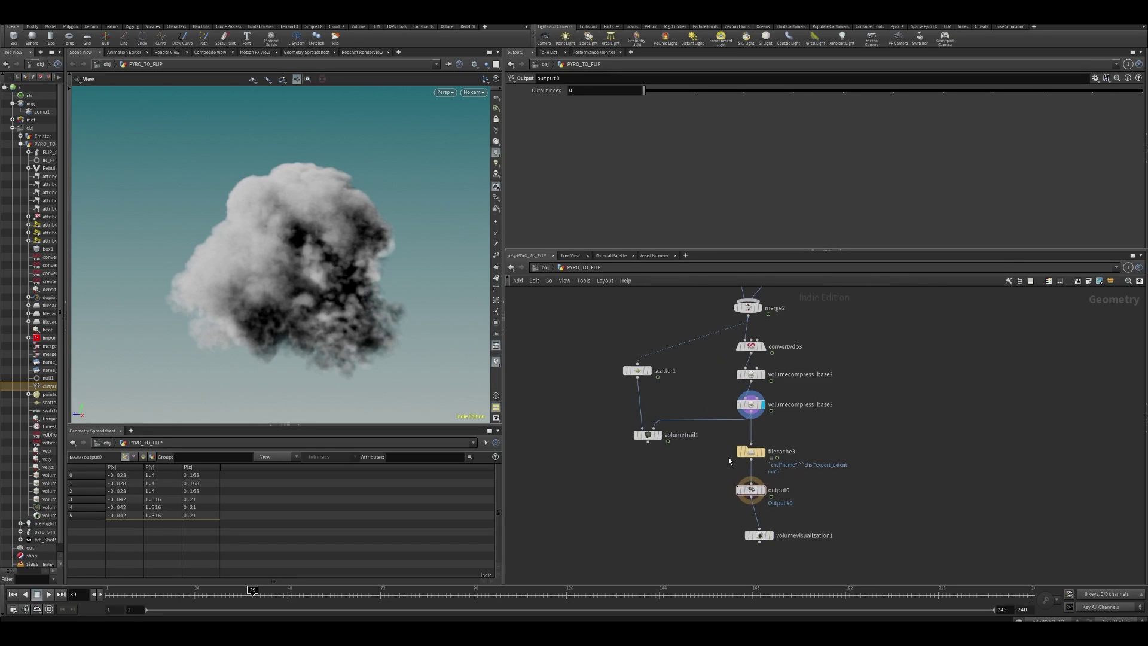
middle_drag(873, 339, 825, 489)
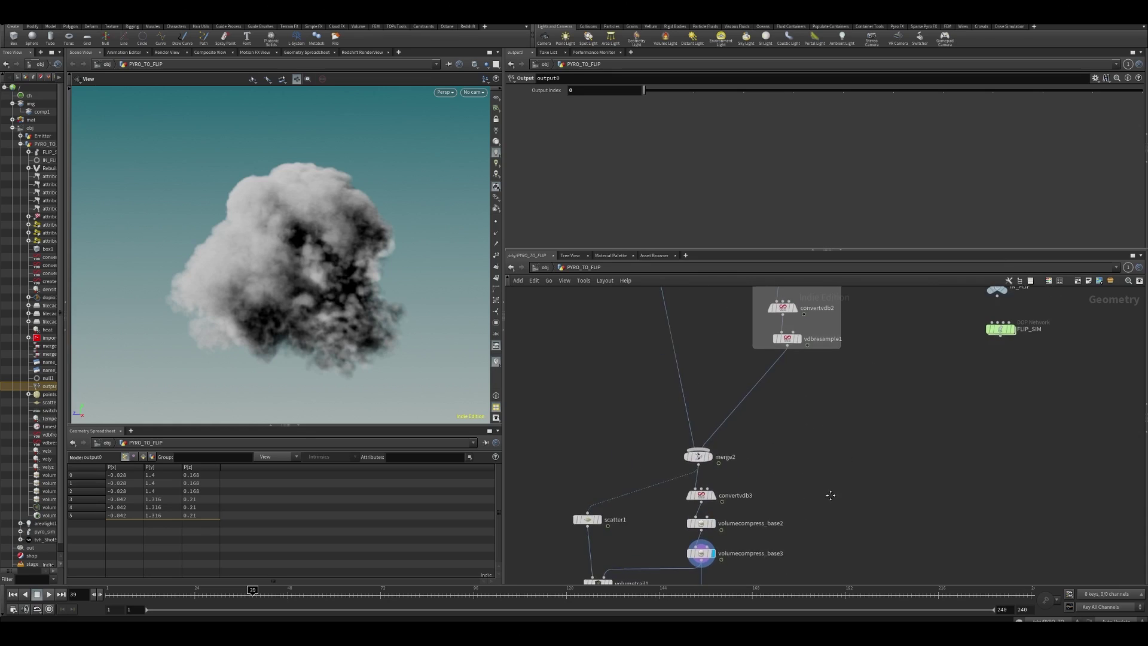
scroll(837, 481, down, 3)
middle_drag(869, 347, 847, 504)
middle_drag(901, 409, 857, 361)
middle_drag(794, 489, 902, 269)
scroll(878, 408, up, 3)
middle_drag(795, 516, 807, 431)
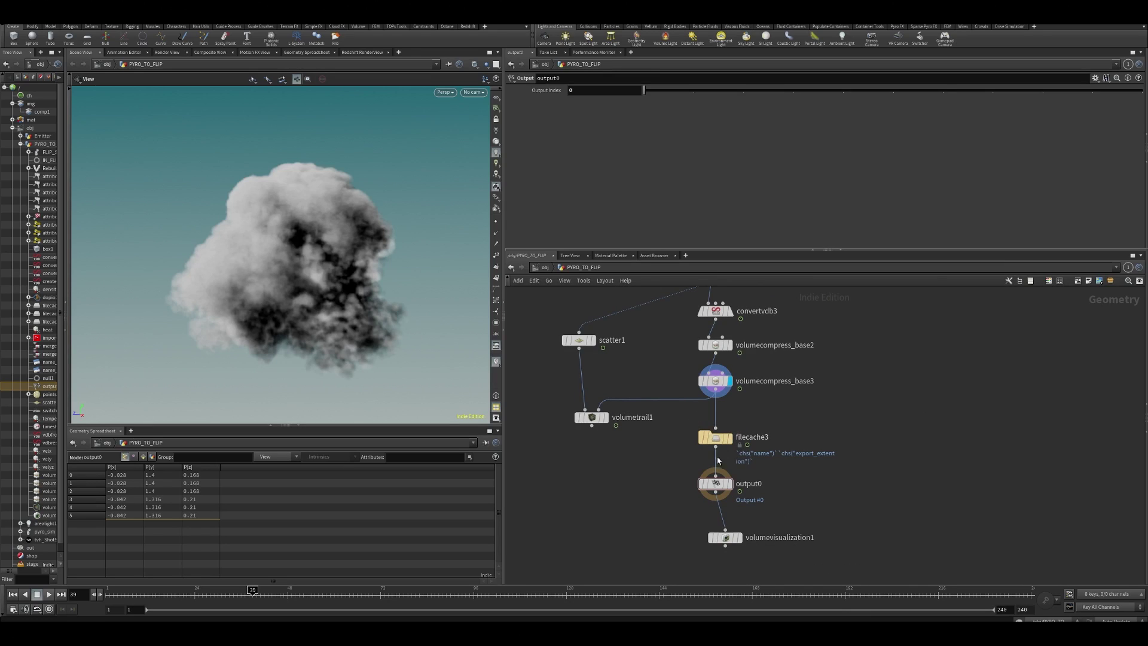
Display output0 and toggle filecache3's Load from Disk on and back off.
click(729, 483)
click(715, 438)
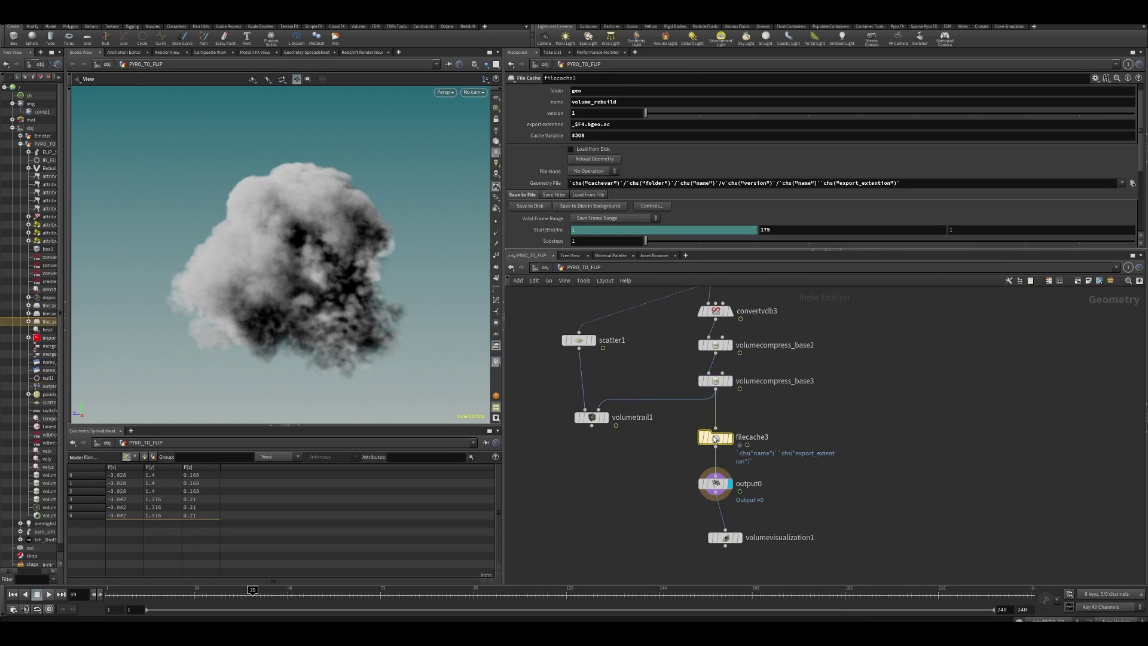
click(575, 150)
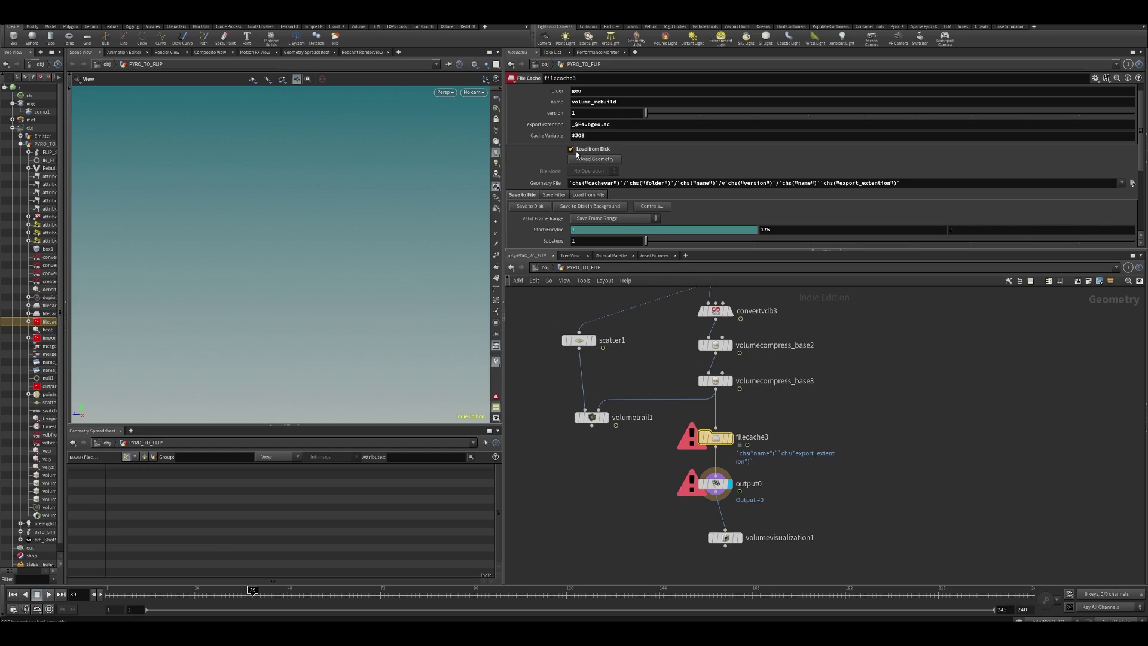
click(572, 149)
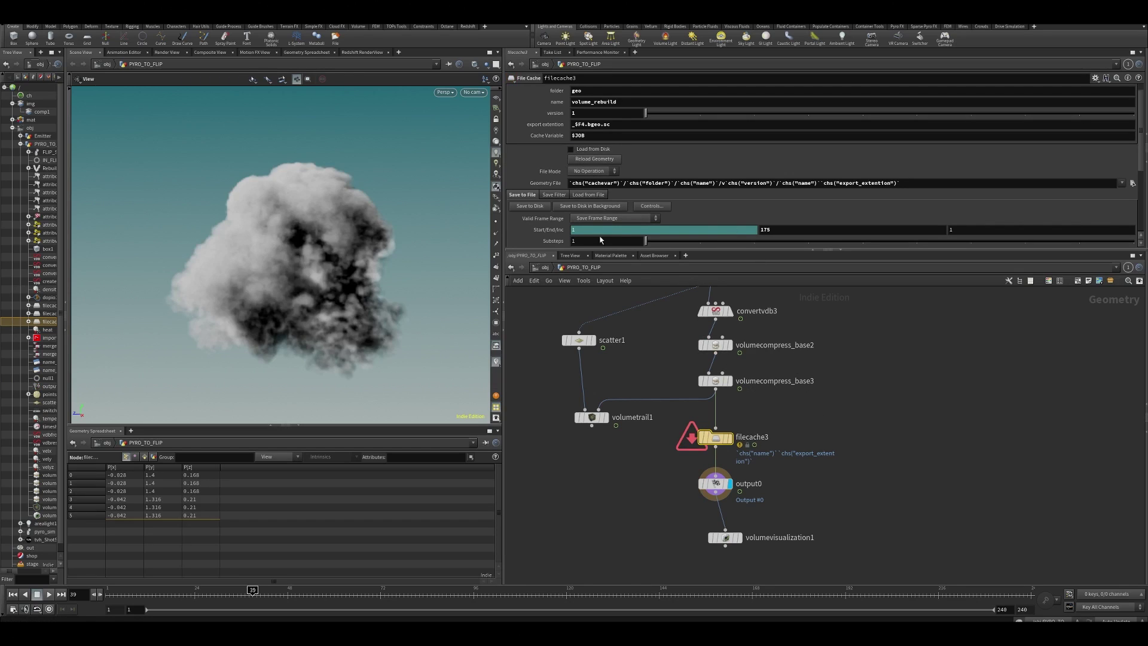
Save the scene and start writing the volume_rebuild cache to disk.
key(ctrl+s)
mouse_move(884, 370)
middle_down()
mouse_move(879, 357)
mouse_move(871, 382)
middle_up()
click(888, 359)
key(ctrl+s)
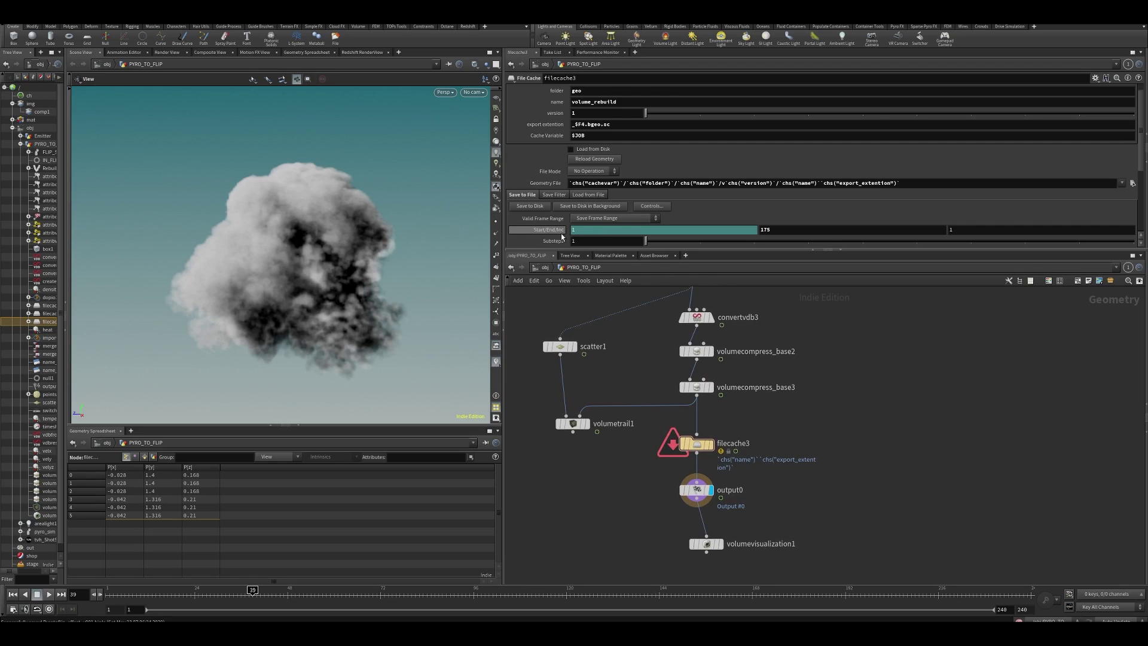
click(533, 210)
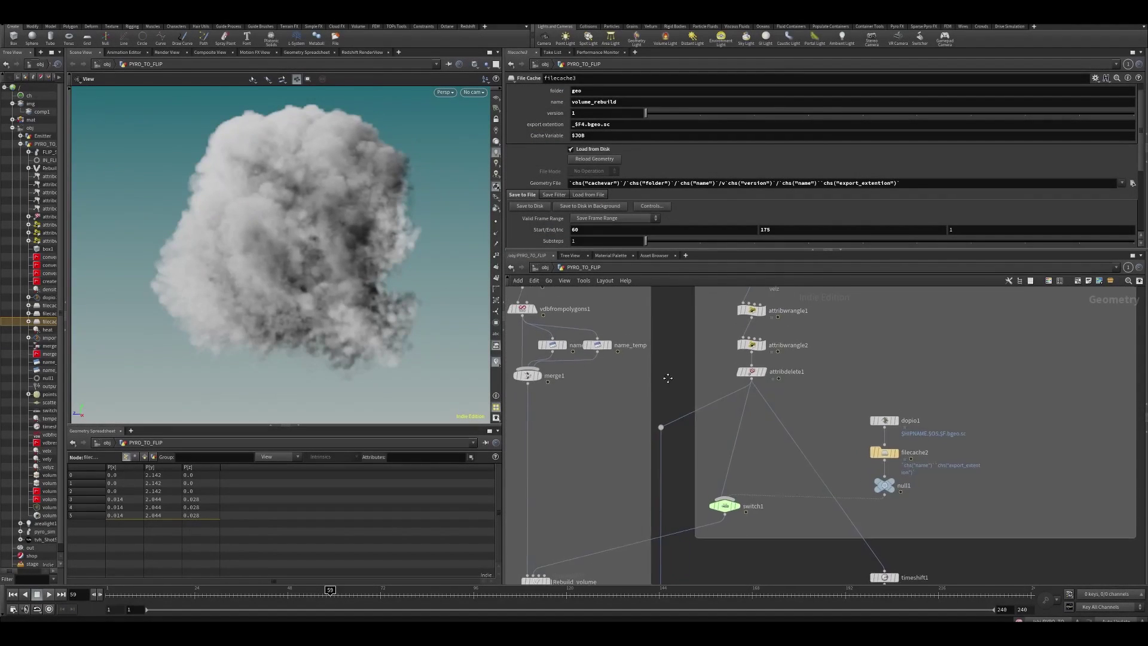
Move box1 to the left edge of the Rebuild_volume network box.
middle_drag(668, 378, 665, 523)
middle_drag(693, 392, 821, 494)
scroll(709, 504, down, 1)
middle_drag(686, 423, 657, 372)
scroll(657, 407, up, 2)
mouse_move(627, 396)
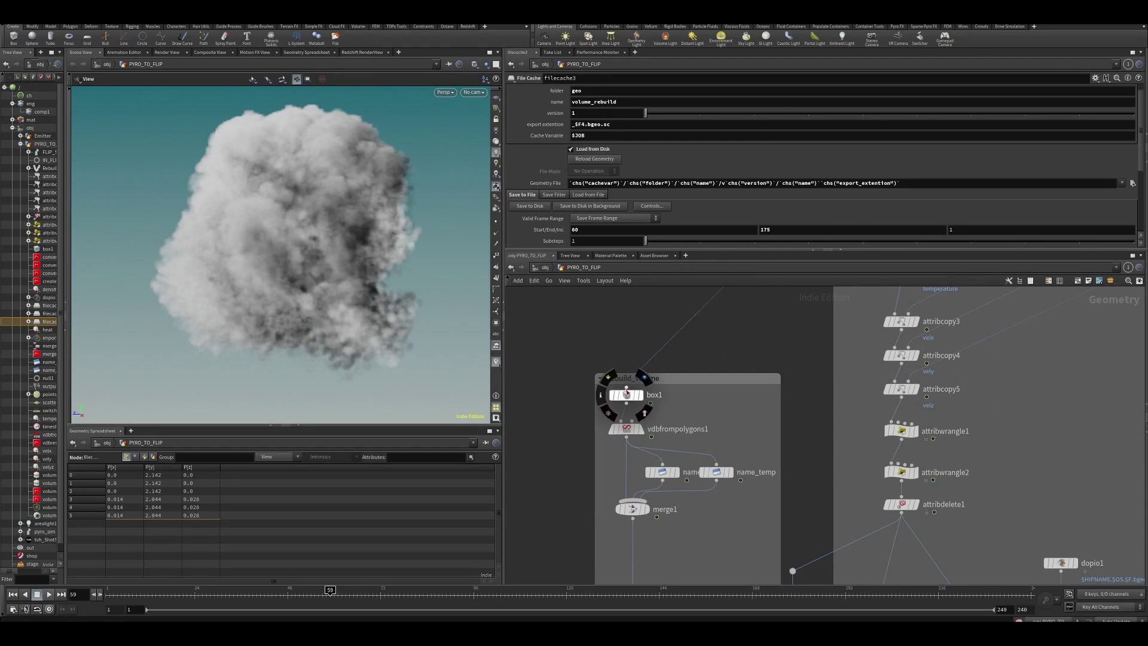
middle_drag(825, 461, 734, 645)
middle_drag(764, 374, 745, 528)
mouse_move(724, 404)
middle_drag(814, 379, 735, 252)
middle_drag(769, 367, 717, 247)
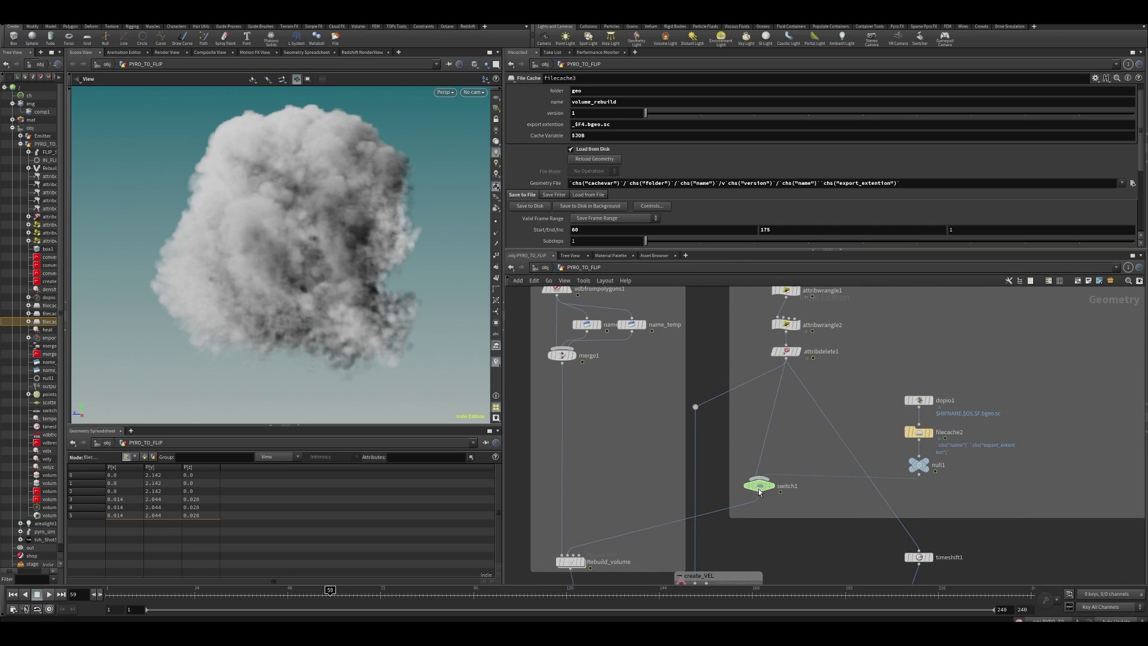
scroll(757, 489, down, 4)
mouse_move(624, 380)
mouse_down()
mouse_move(595, 412)
mouse_move(626, 394)
mouse_up()
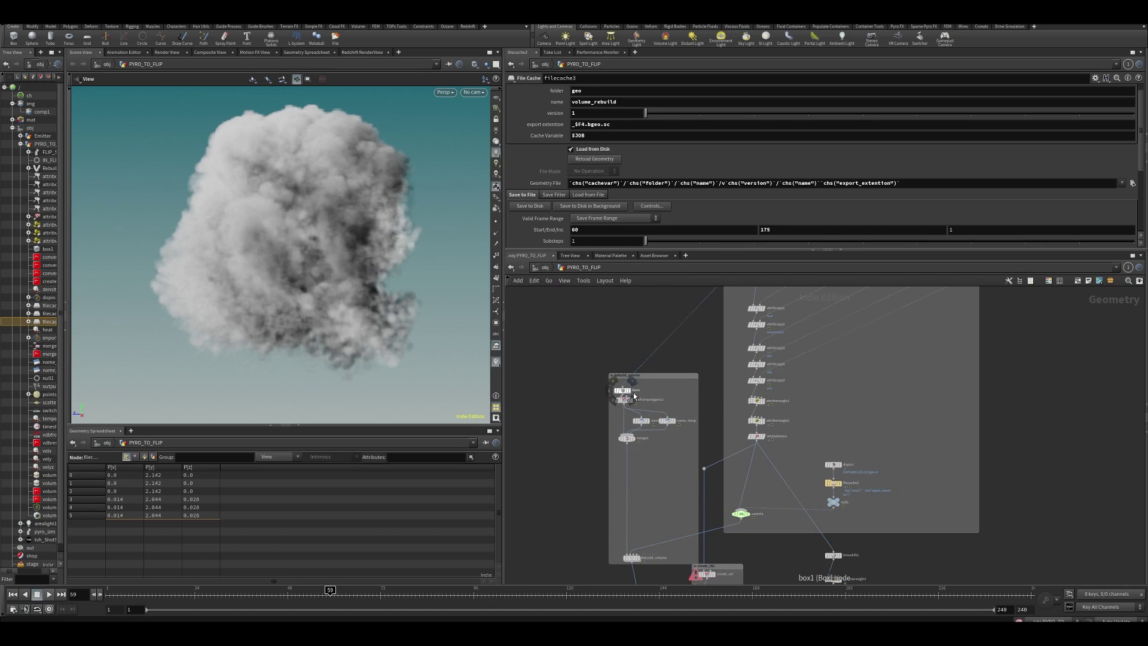
Wire box1 to switch1's output and display box1 in the viewport.
scroll(634, 396, up, 3)
middle_drag(807, 465, 673, 275)
click(730, 485)
mouse_move(716, 395)
middle_down()
mouse_move(737, 524)
mouse_move(713, 384)
middle_up()
scroll(727, 545, down, 4)
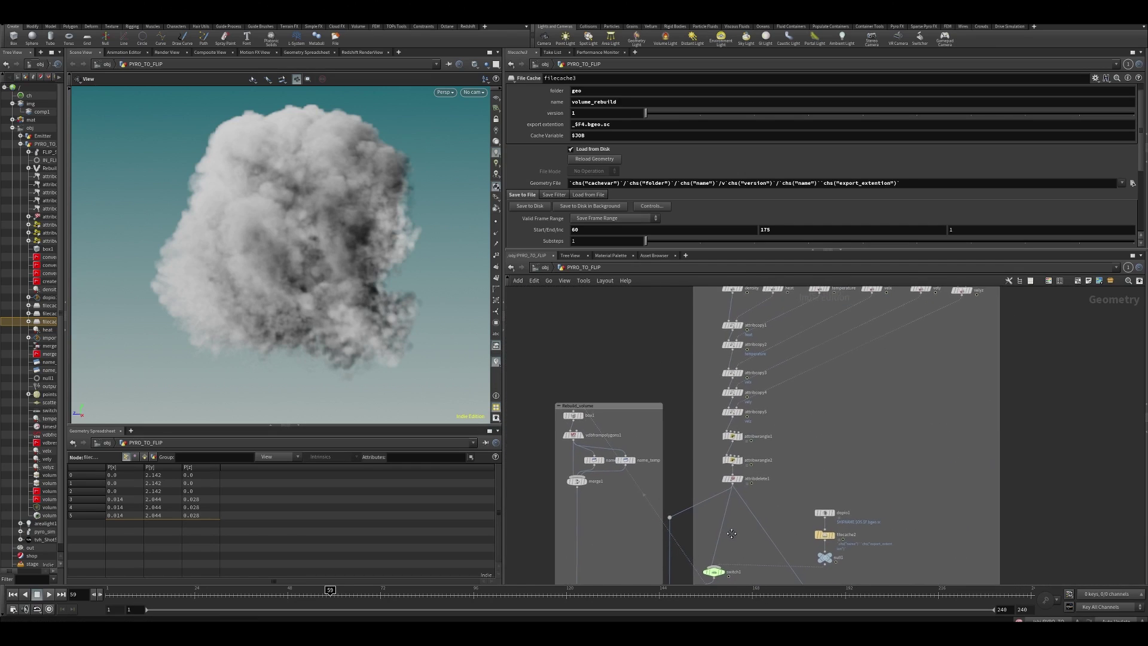
click(578, 413)
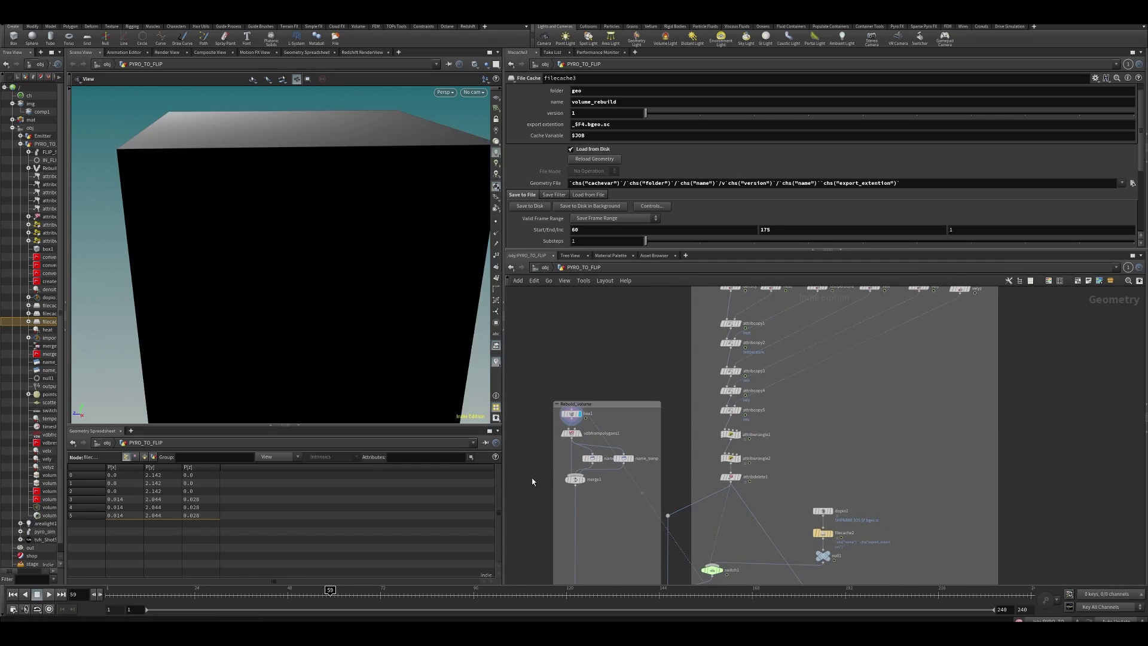
Scrub the timeline to check the box over time, stopping at frame 139.
drag(331, 594, 639, 605)
scroll(644, 440, down, 2)
middle_drag(647, 465, 644, 403)
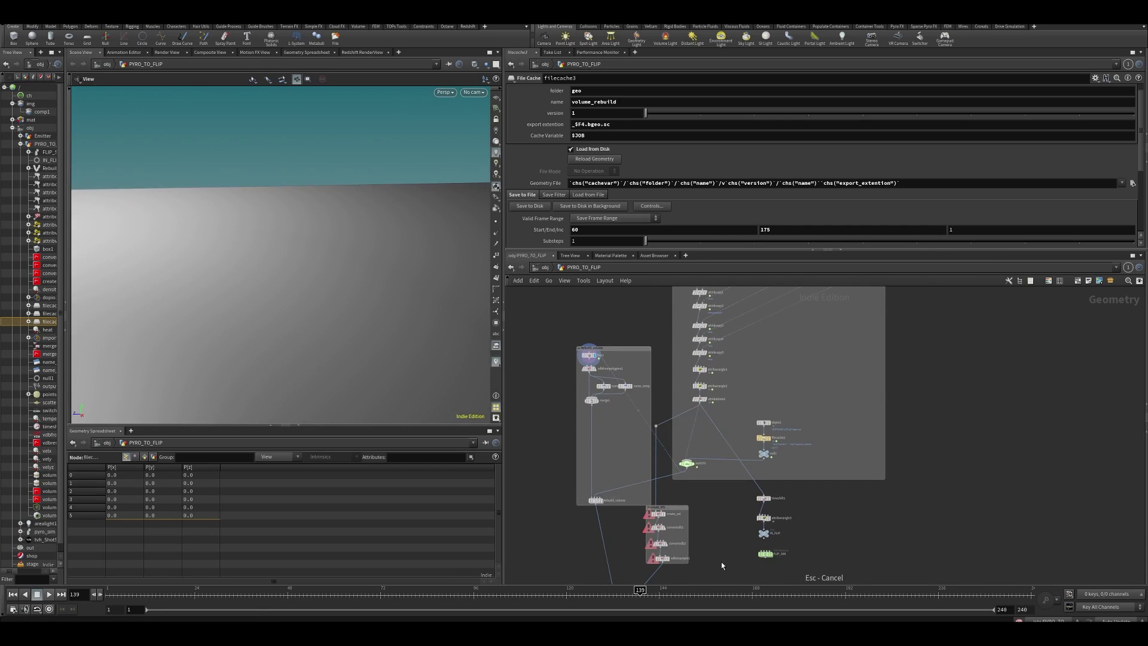
Select filecache3's cache start frame value of 60 for editing.
middle_drag(709, 569, 736, 434)
scroll(695, 560, up, 1)
scroll(706, 475, up, 3)
drag(587, 228, 401, 236)
Change filecache3's start frame to 50 and rewrite the volume_rebuild cache for frames 50–175.
text(50)
key(Return)
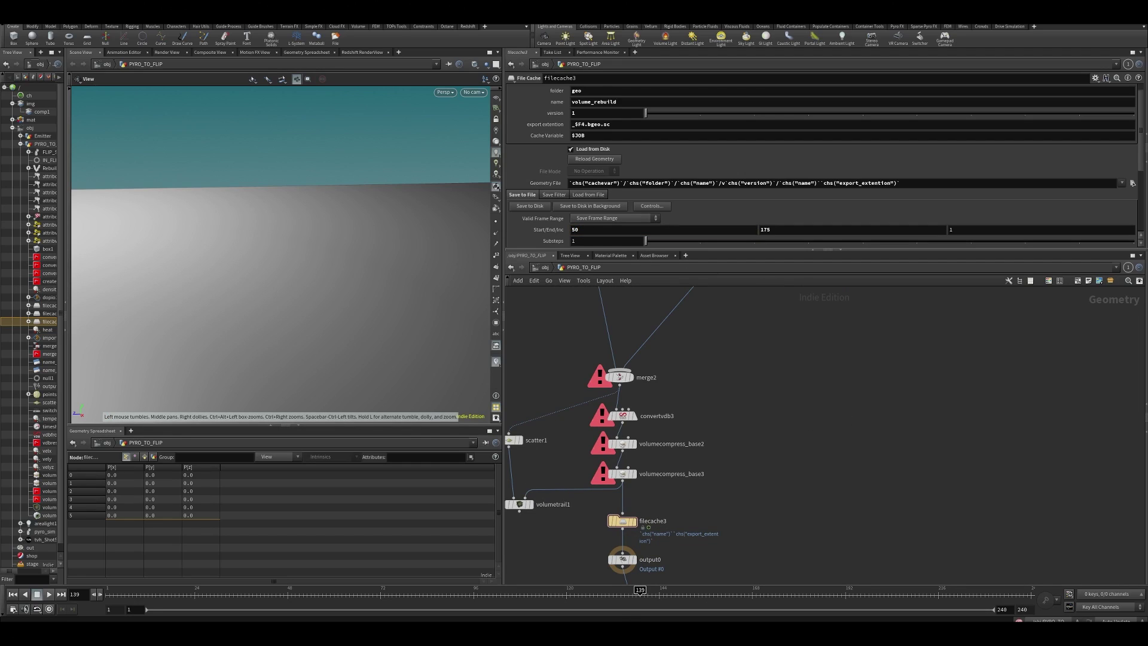
click(530, 206)
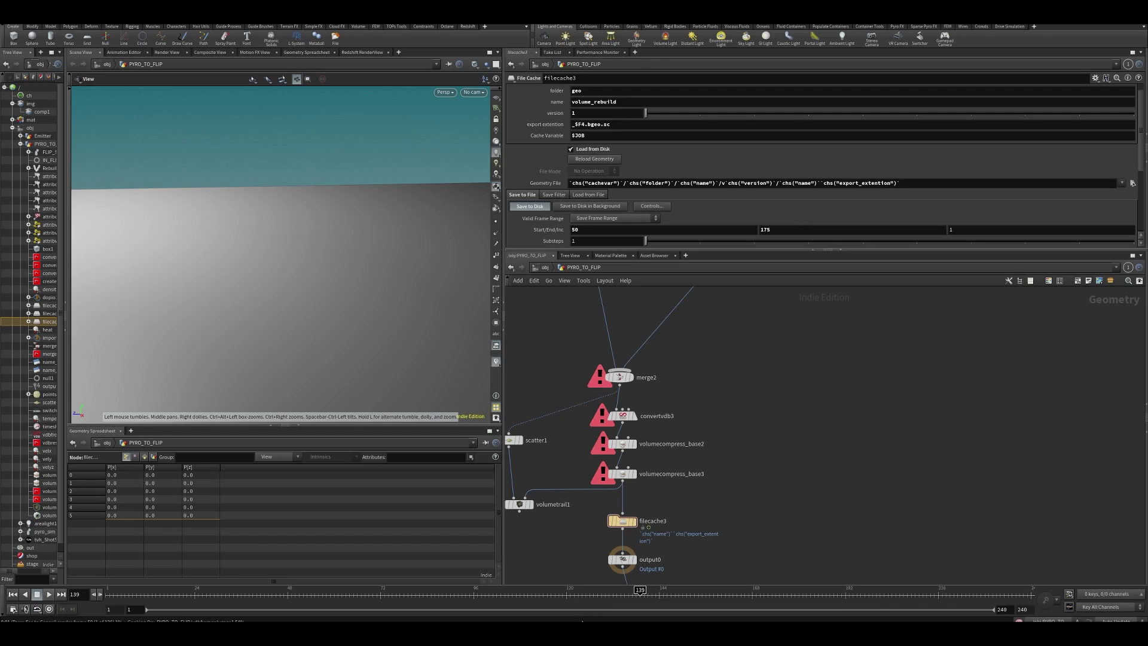